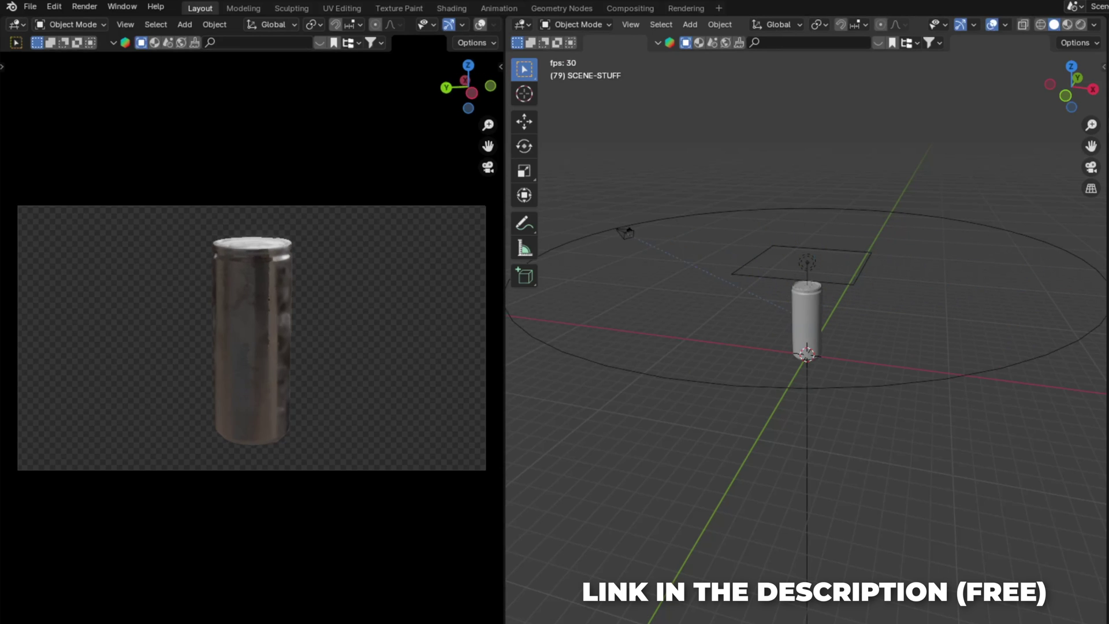
Stop the animation preview playback.
key("space")
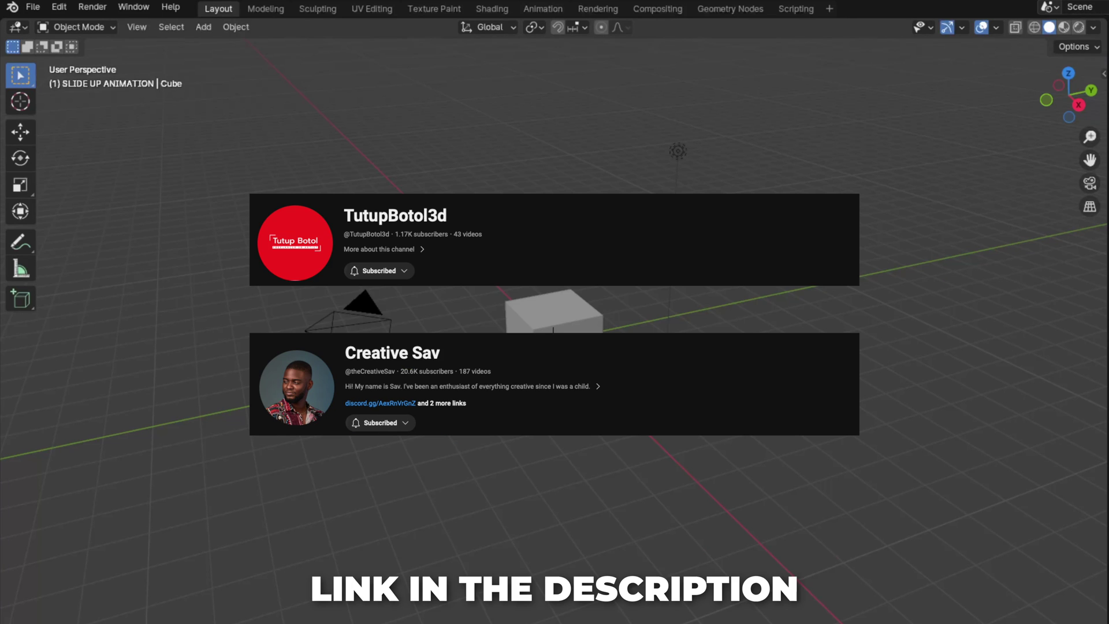
Delete the default objects and append BLENDER-SODA CAN from BLENDER-LABEL.blend.
key("a")
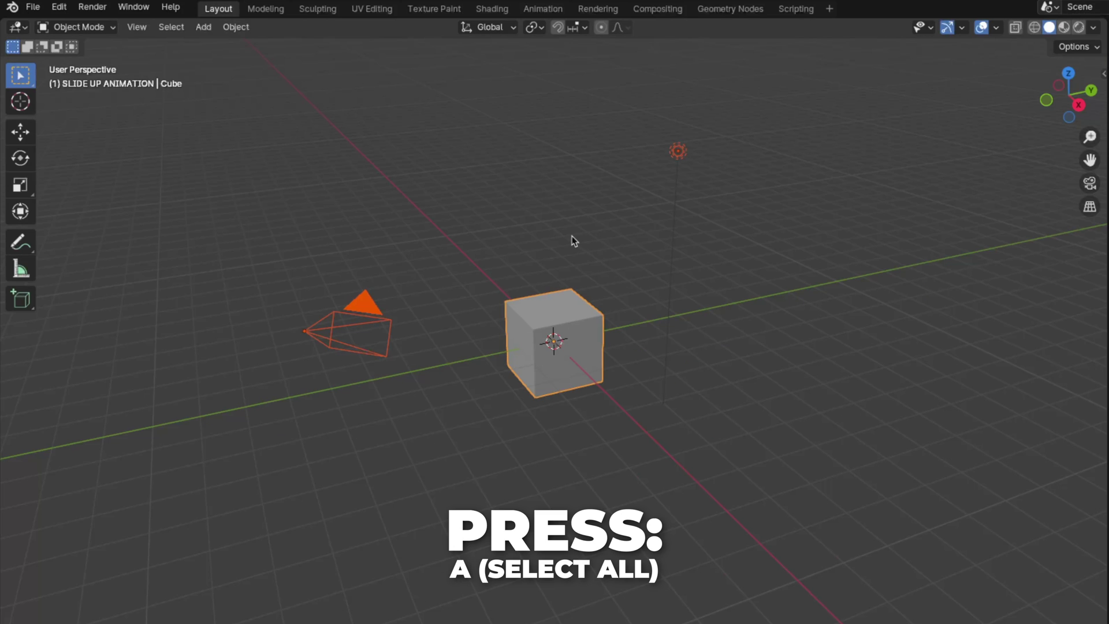
key("x")
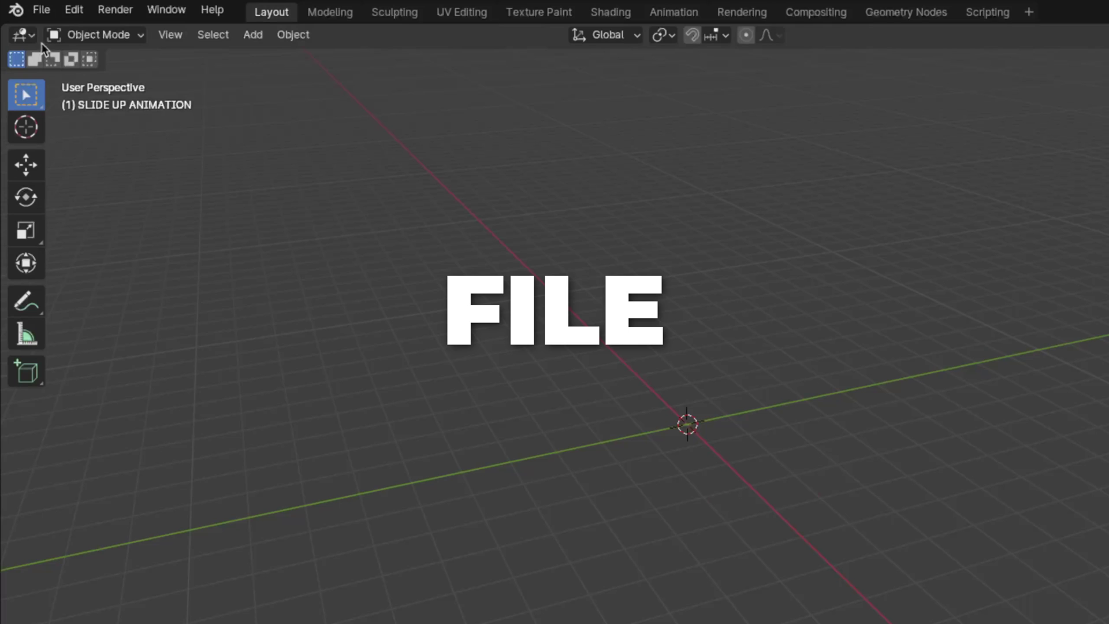
left_click(40, 10)
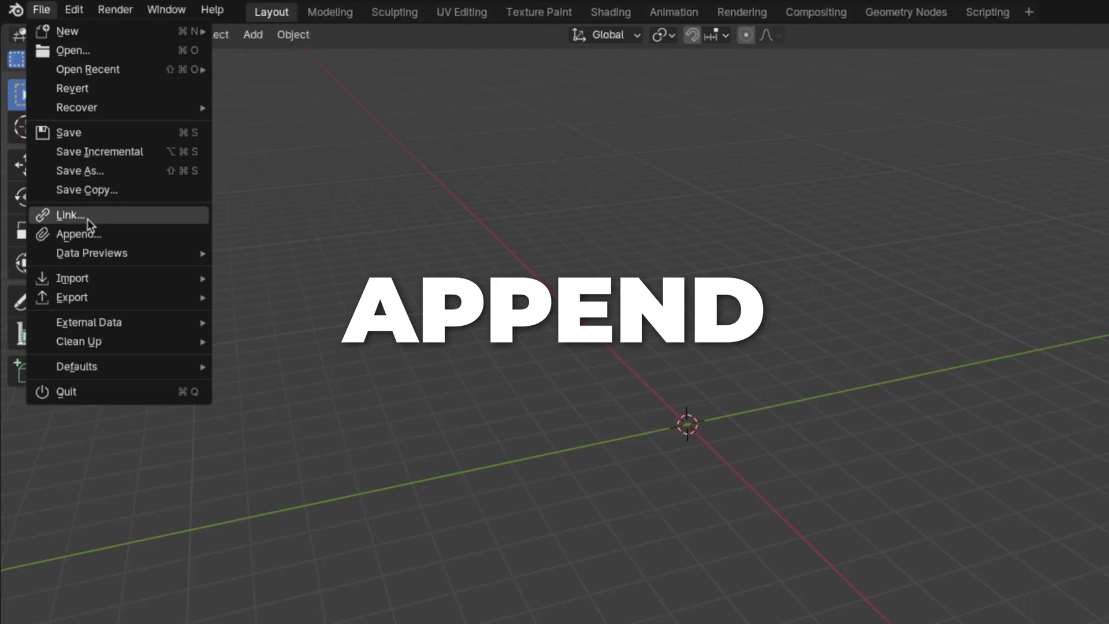
left_click(84, 236)
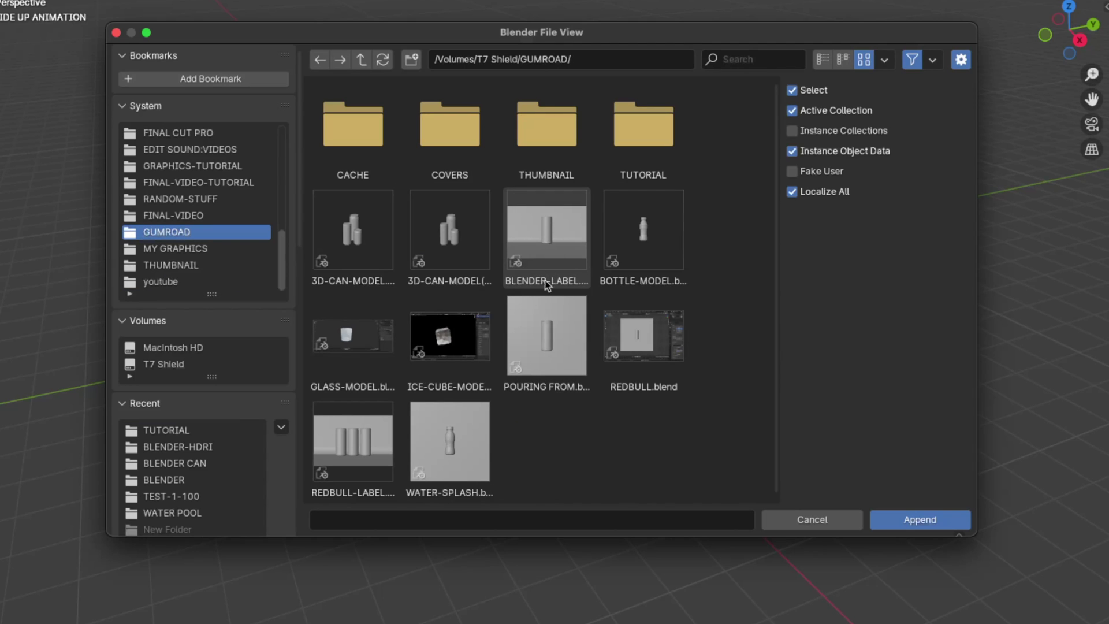
double_click(549, 221)
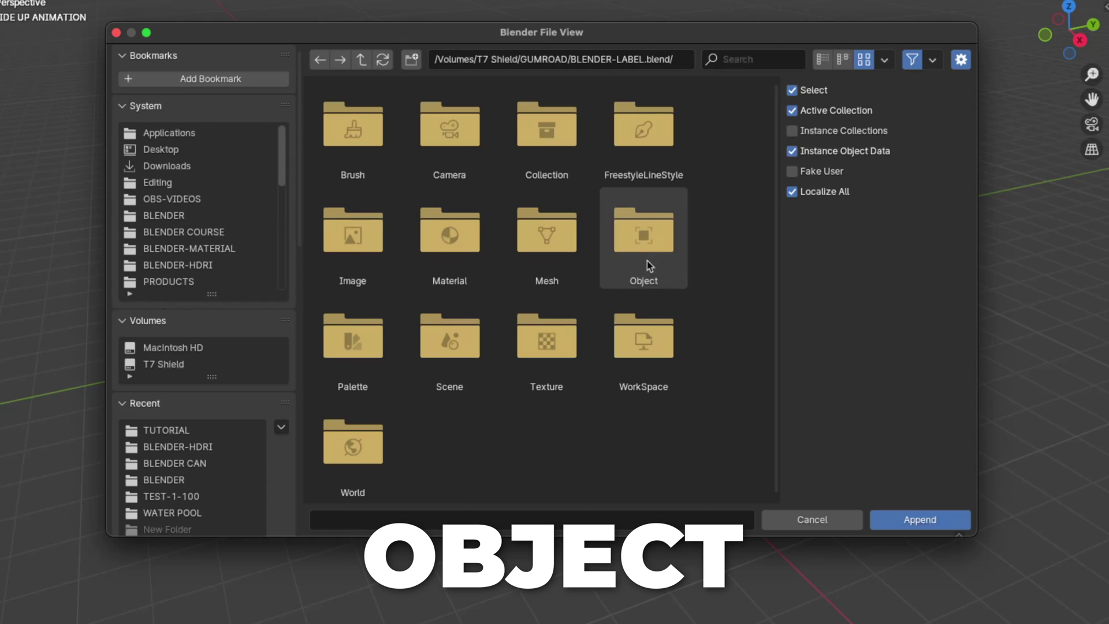
double_click(633, 232)
left_click(469, 148)
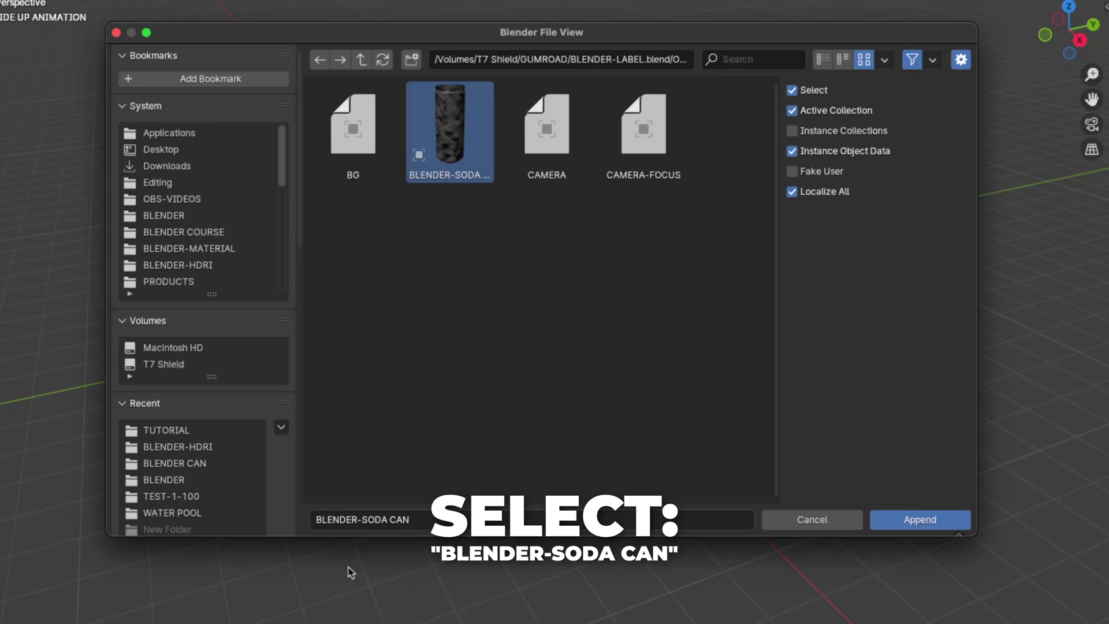
left_click(924, 523)
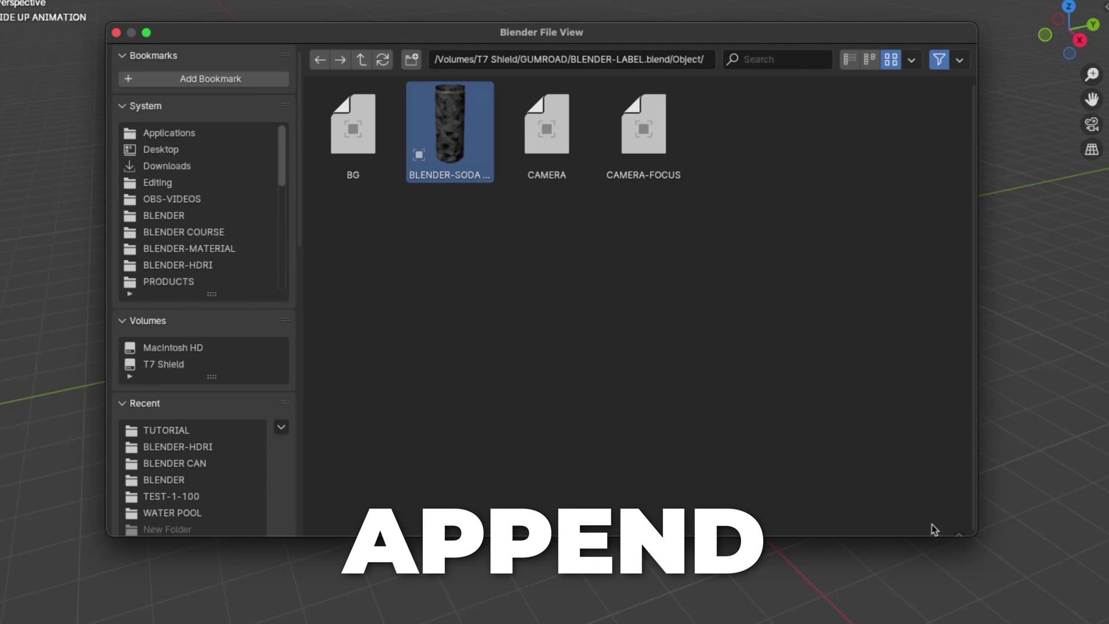
Switch the viewport to rendered shading and orbit around the soda can.
key("z")
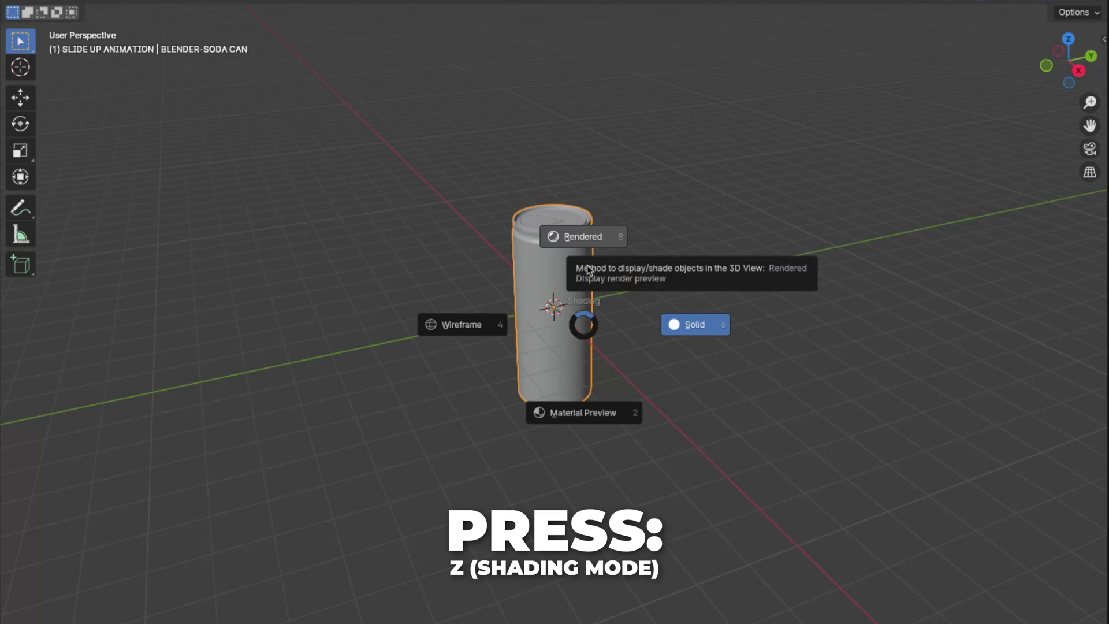
left_click(588, 269)
middle_click_drag(679, 359, 593, 394)
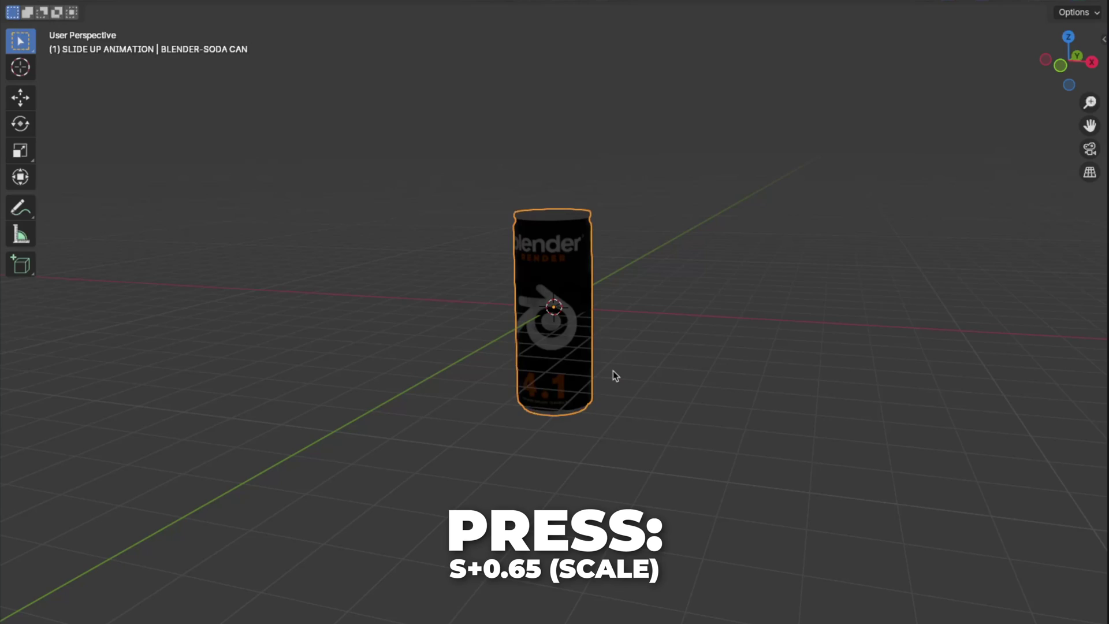
Scale the soda can to 0.65 and apply the scale.
type("s0.")
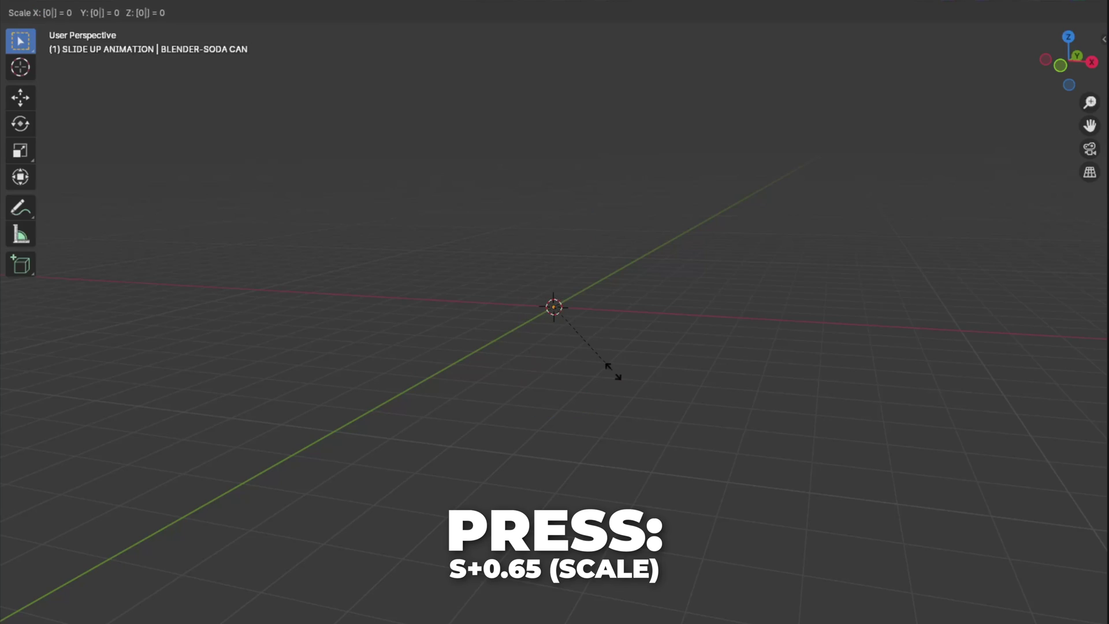
type("65")
key("Return")
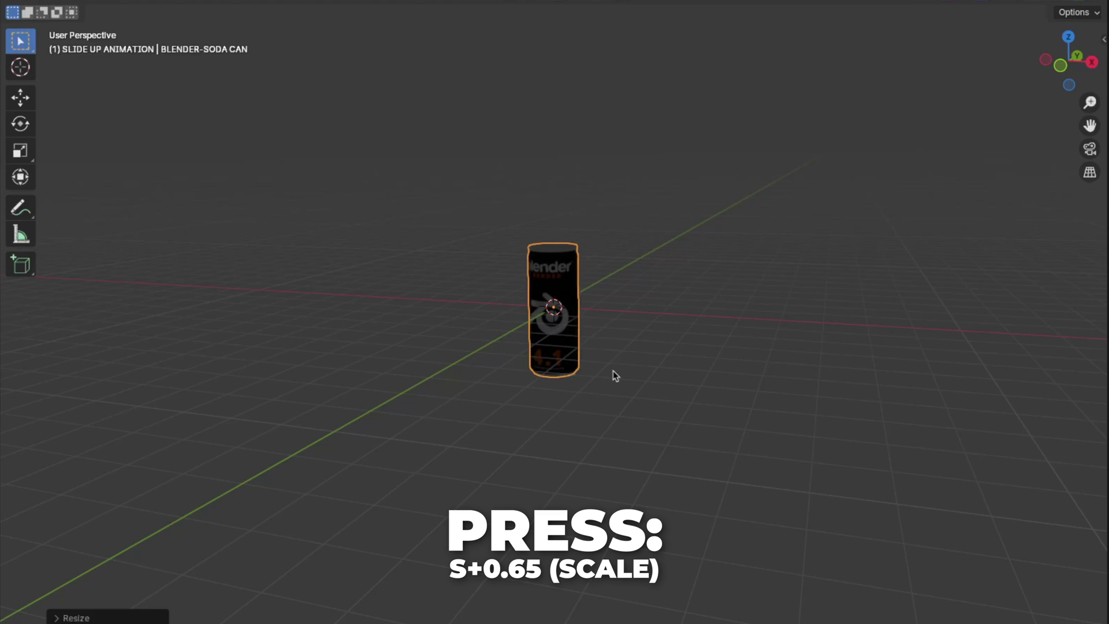
scroll(616, 375, "up", 5)
key("ctrl+a")
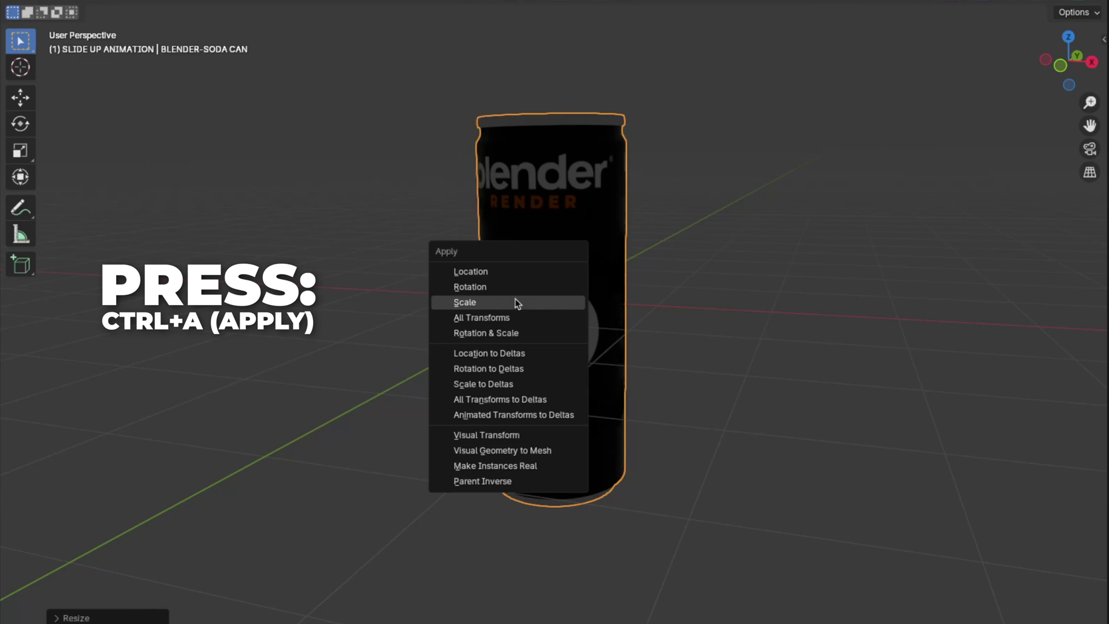
left_click(482, 304)
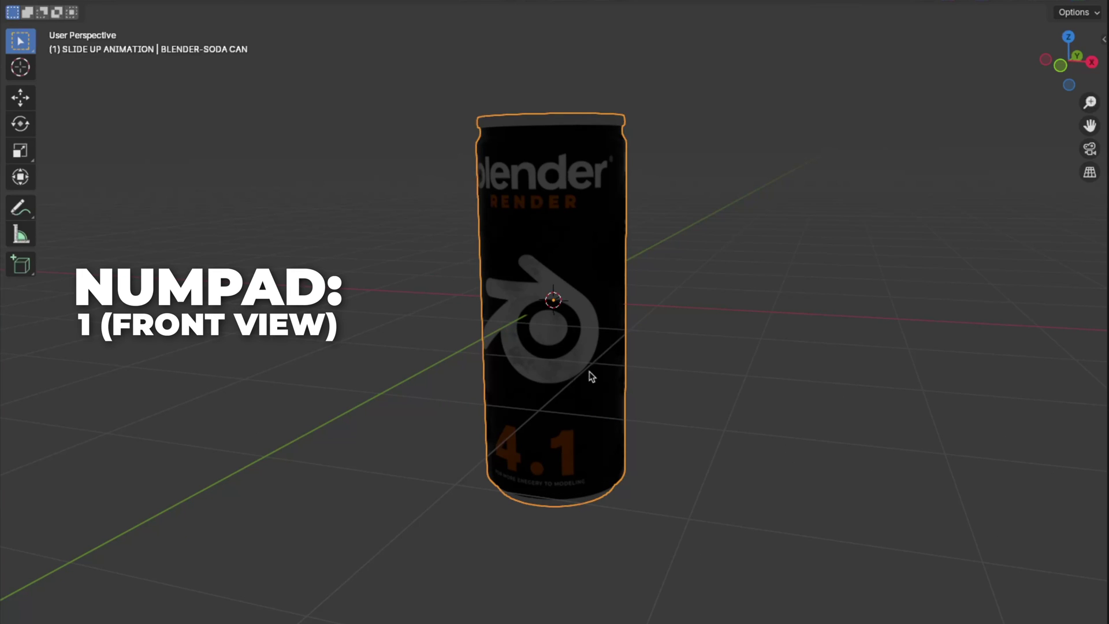
Switch to front view and enable Emulate Numpad in the Input preferences.
key("KP_1")
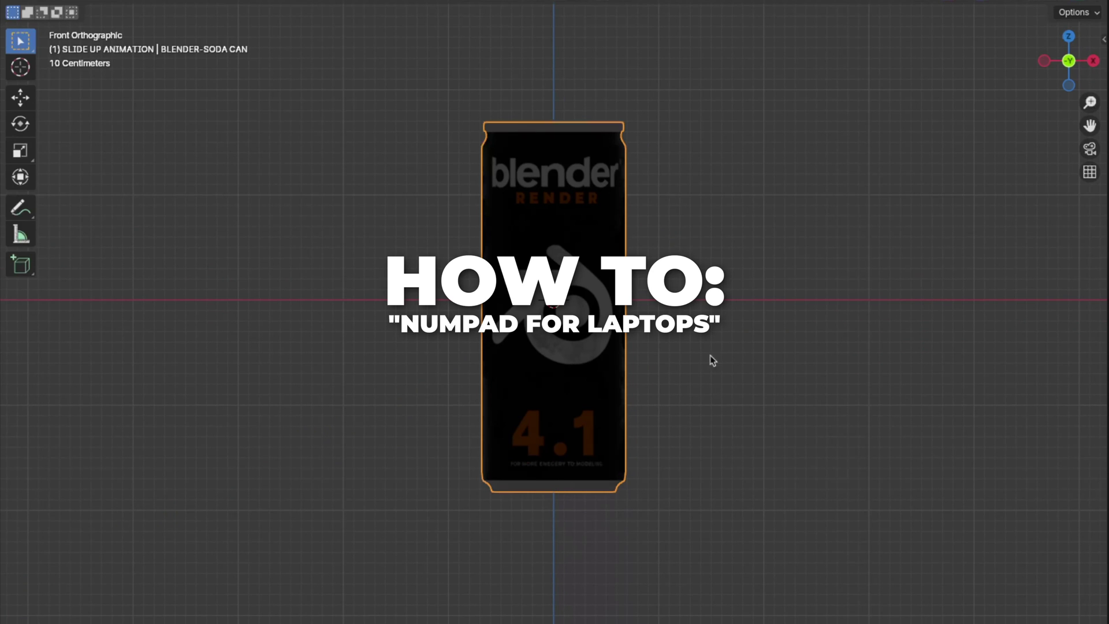
left_click(78, 17)
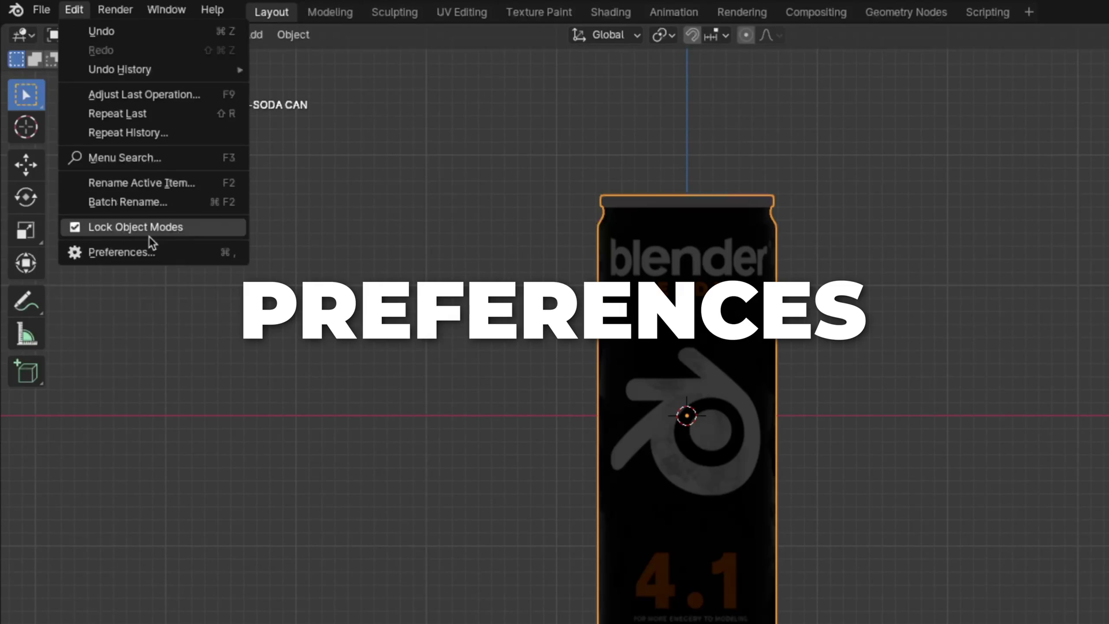
left_click(128, 254)
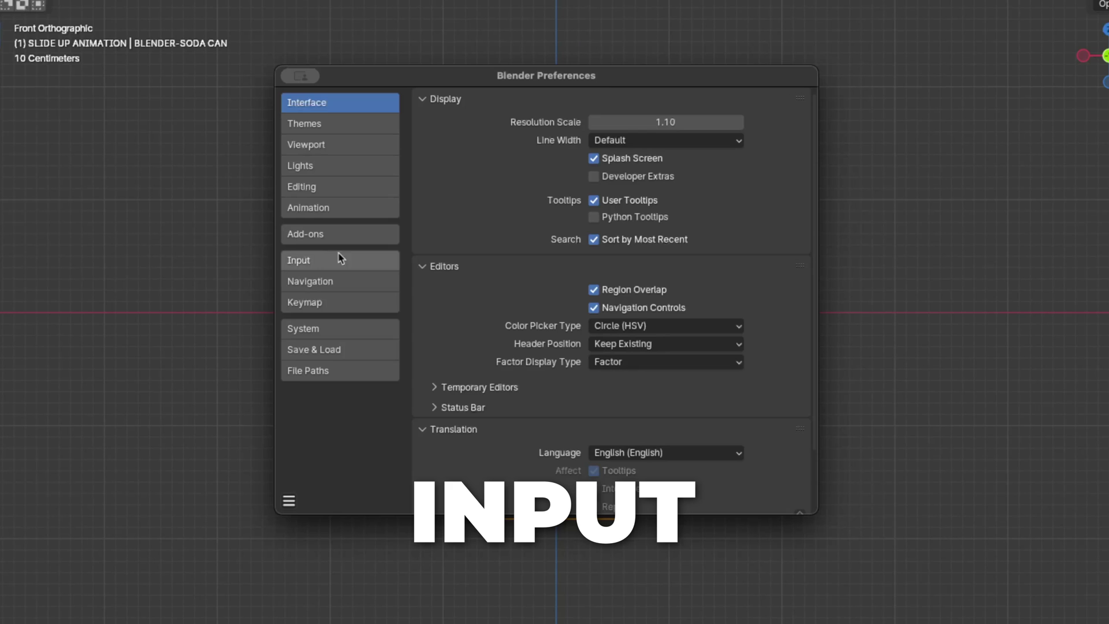
left_click(340, 260)
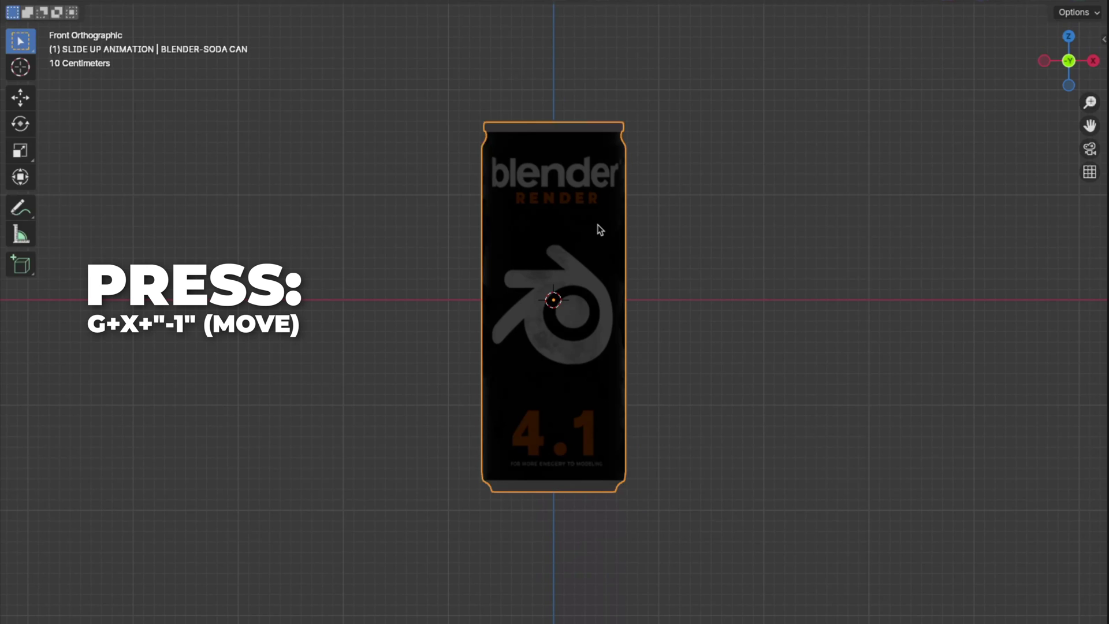
Move the soda can -1 m along X, then deselect it.
type("gx")
type("-1")
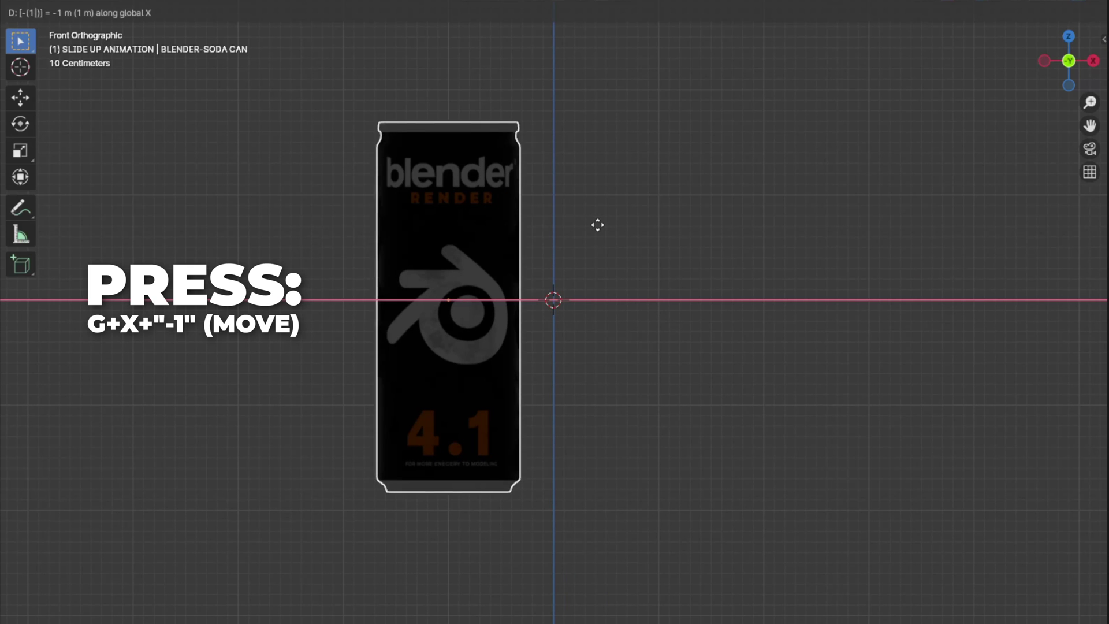
key("Return")
left_click(596, 228)
key("shift+a")
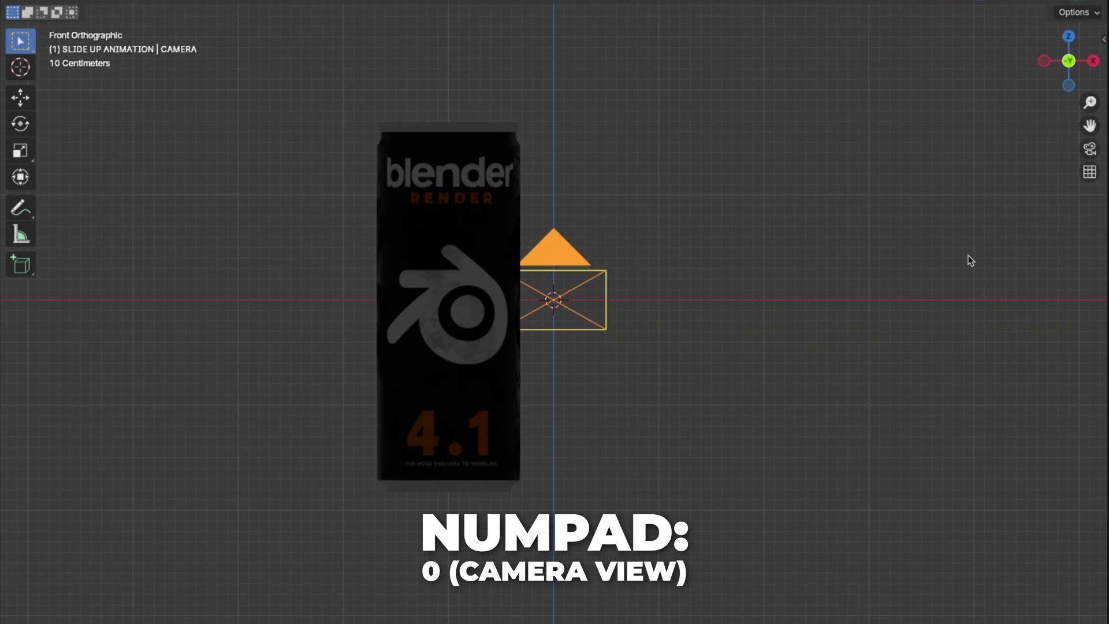
Look through the camera and give it a 100 mm lens and Y location -32 m.
key("KP_0")
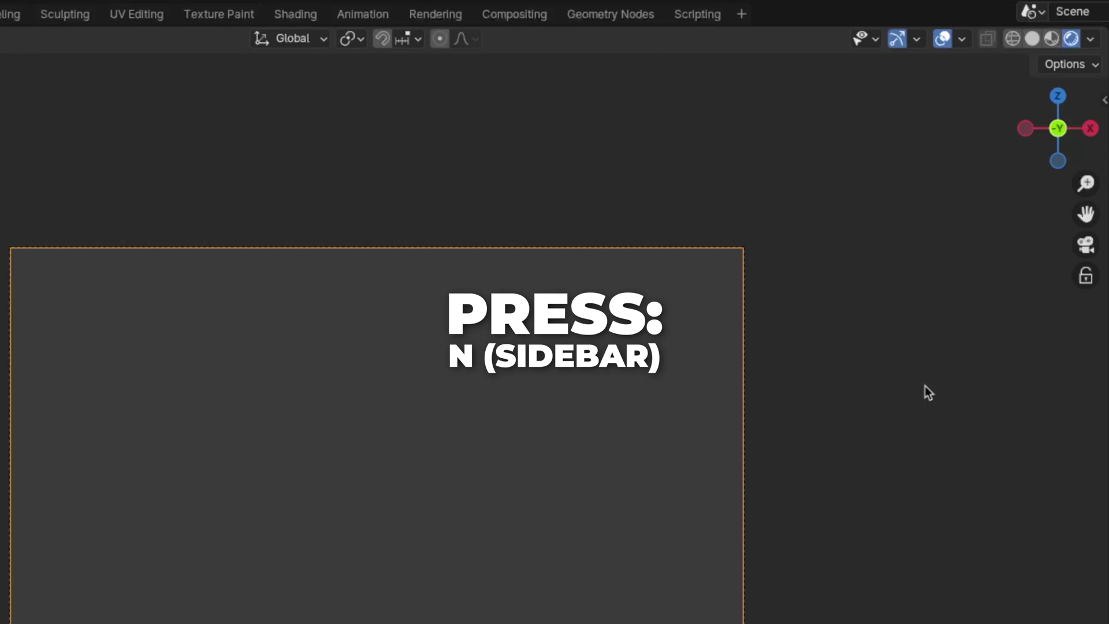
key("n")
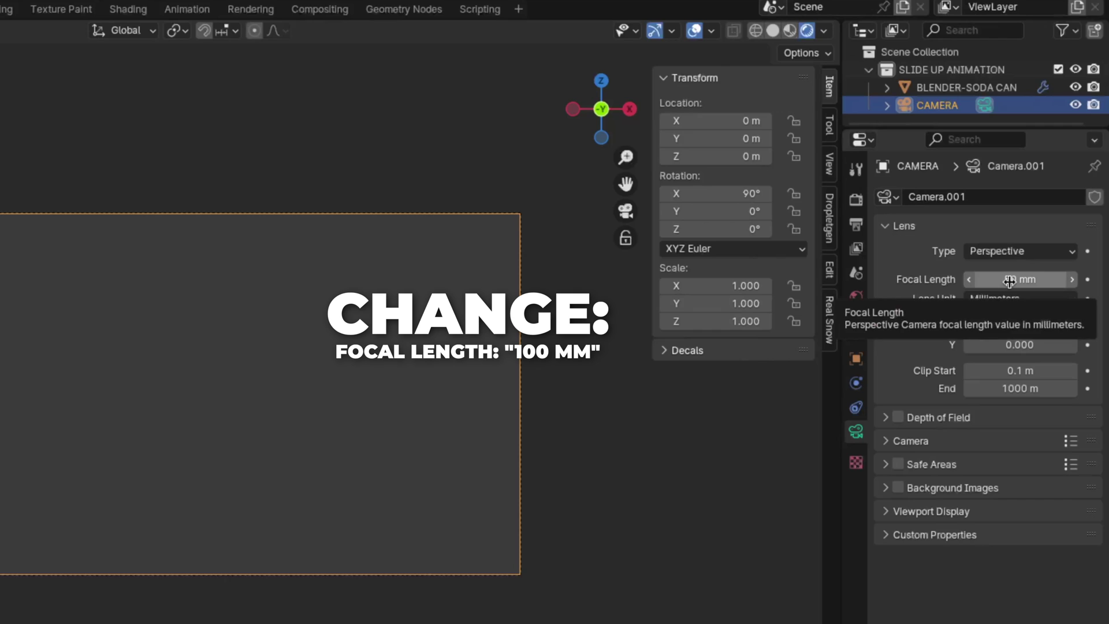
left_click(1009, 280)
type("100")
key("Return")
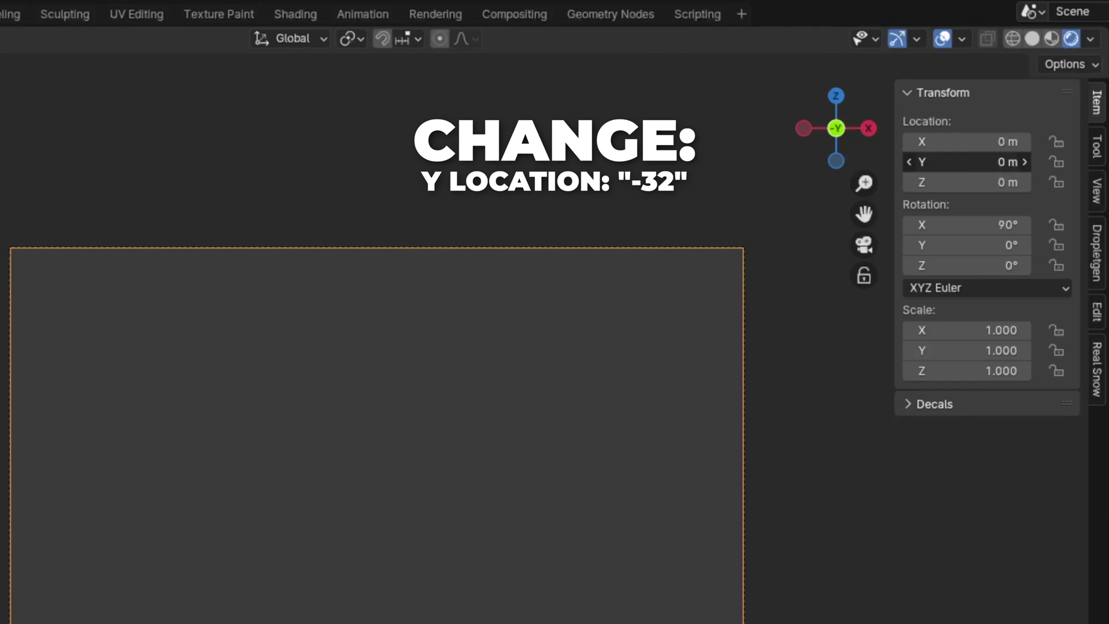
left_click(709, 142)
type("-")
type("32")
key("Return")
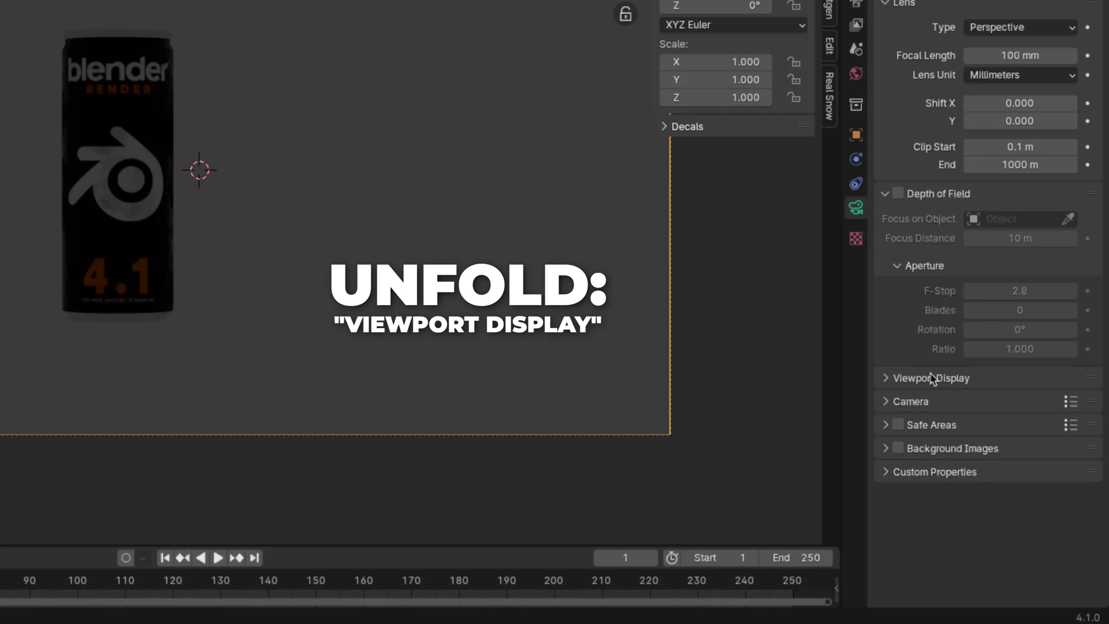
Set the camera's viewport passepartout to 0.8.
left_click(932, 378)
scroll(931, 379, "down", 2)
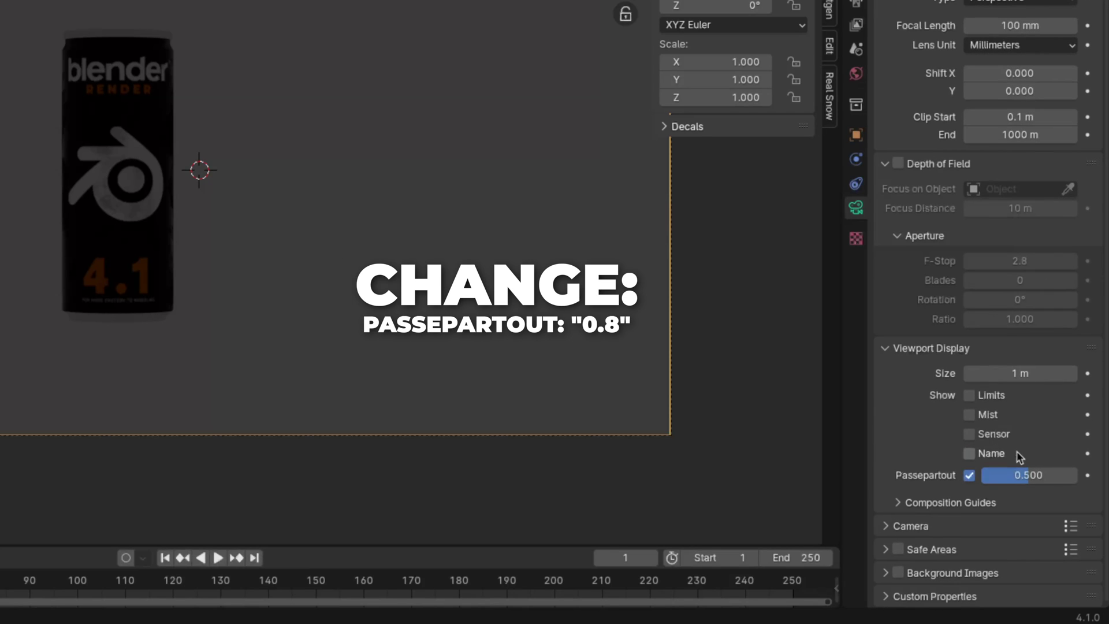
left_click(1032, 476)
type("0.8")
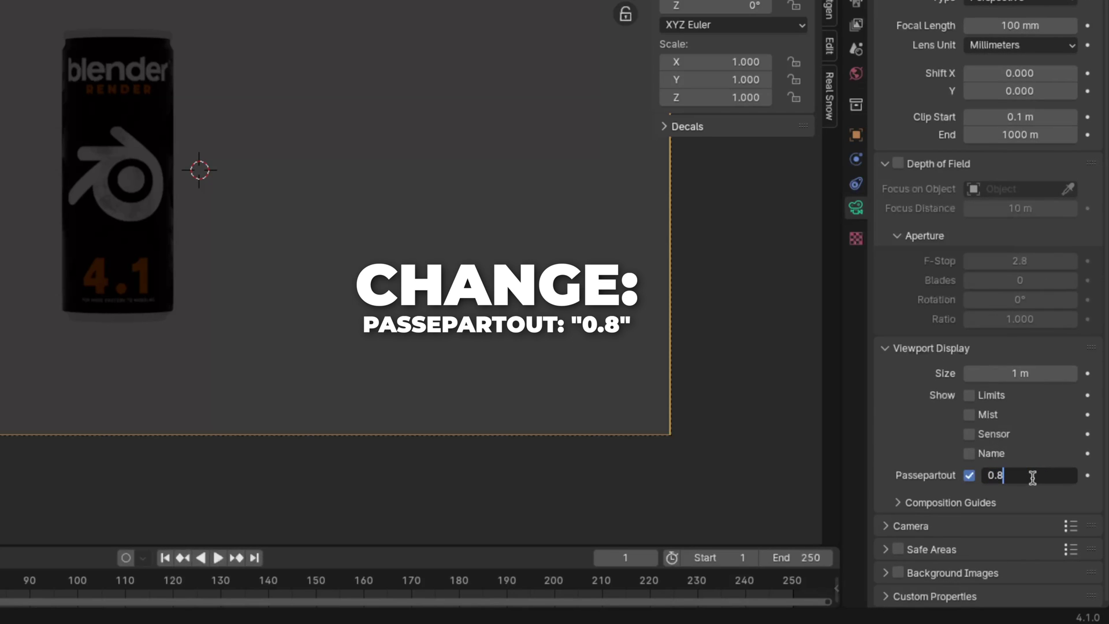
key("Return")
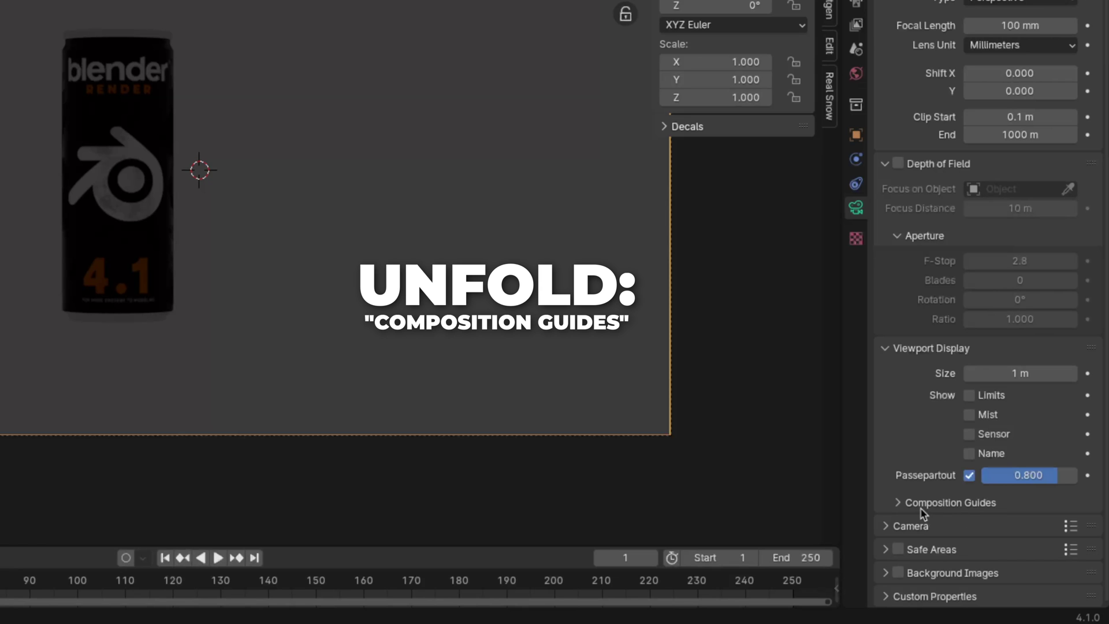
Turn on the Thirds and Center composition guides.
left_click(948, 504)
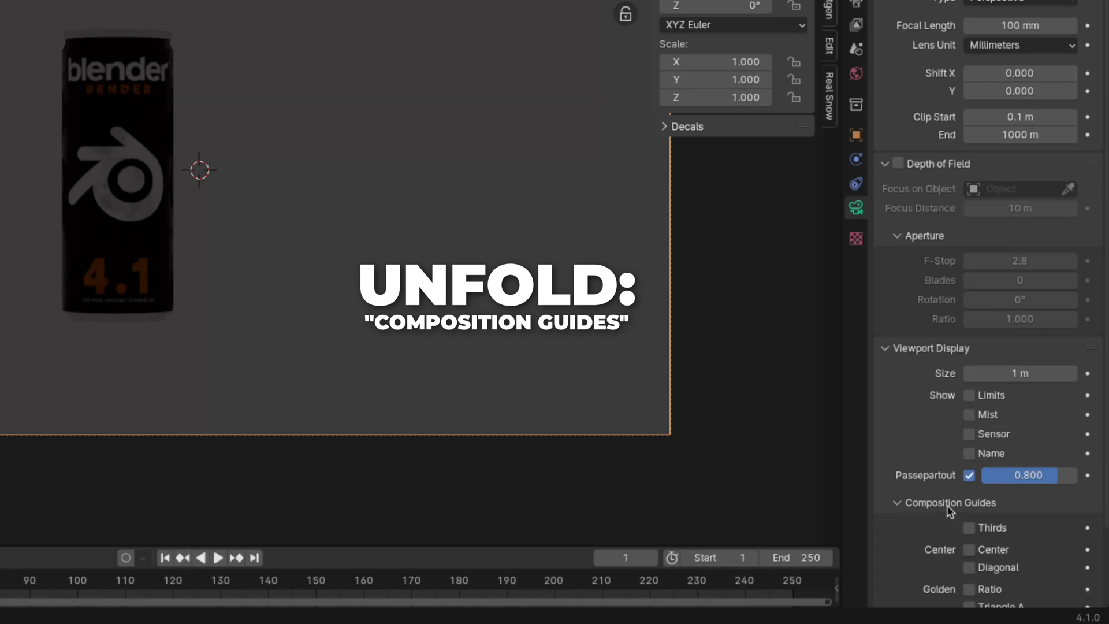
scroll(948, 508, "down", 5)
left_click(988, 365)
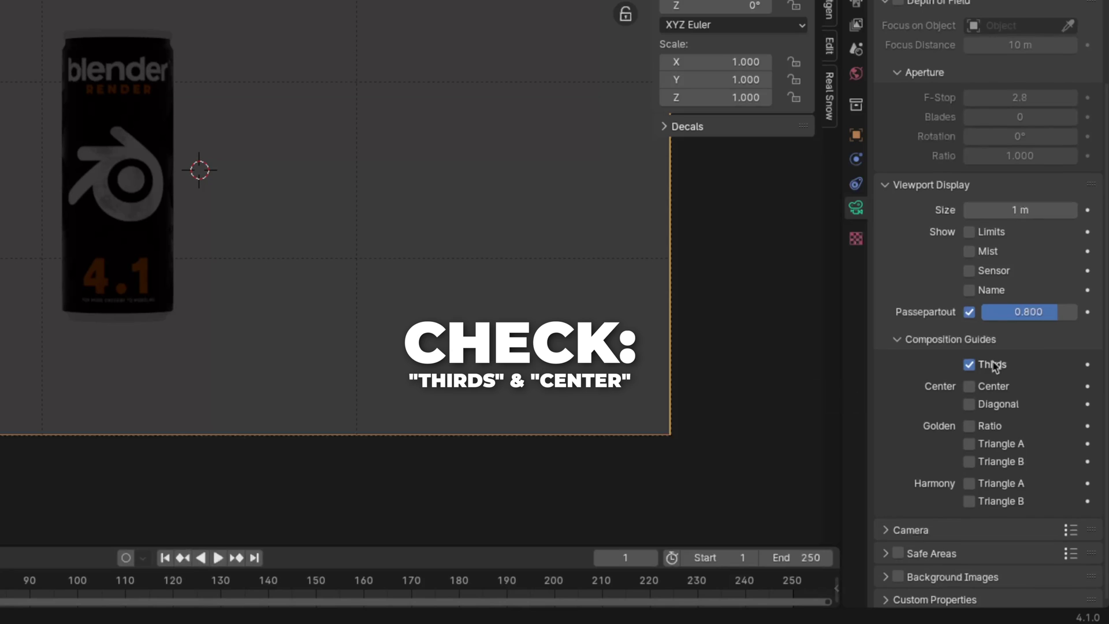
left_click(992, 386)
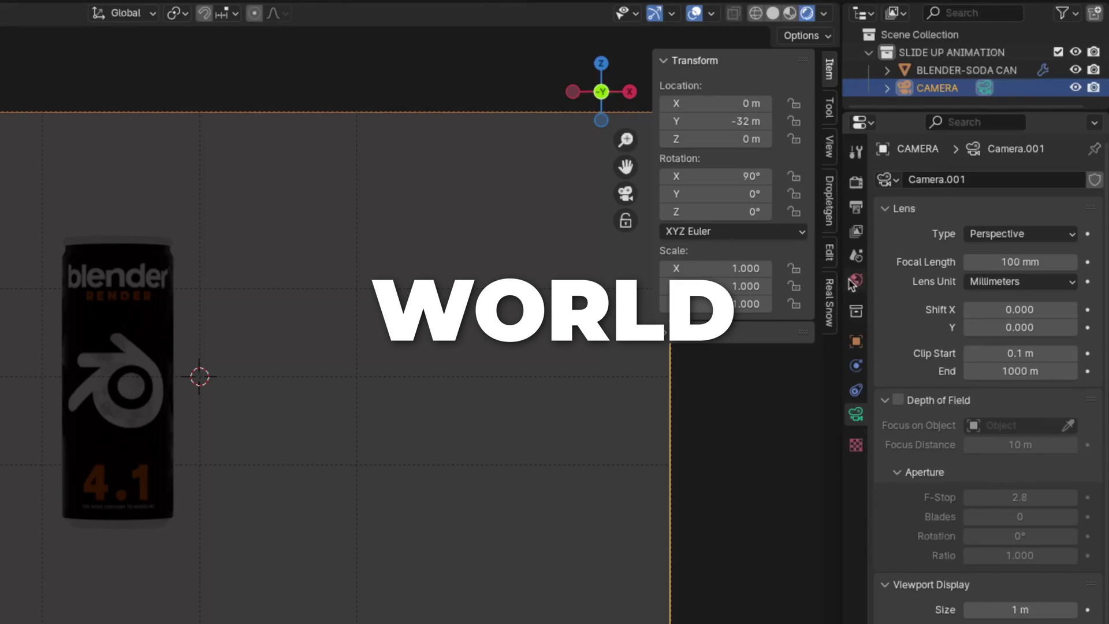
Use studio_small_09_4k.exr as an Environment Texture for the world colour.
left_click(856, 281)
left_click(971, 185)
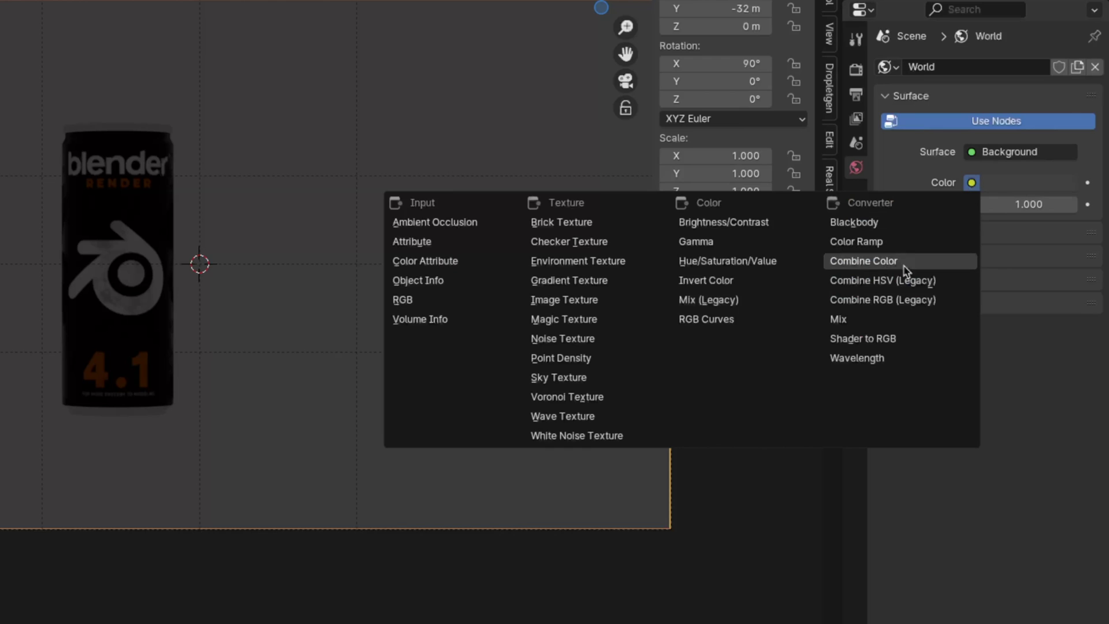
left_click(607, 264)
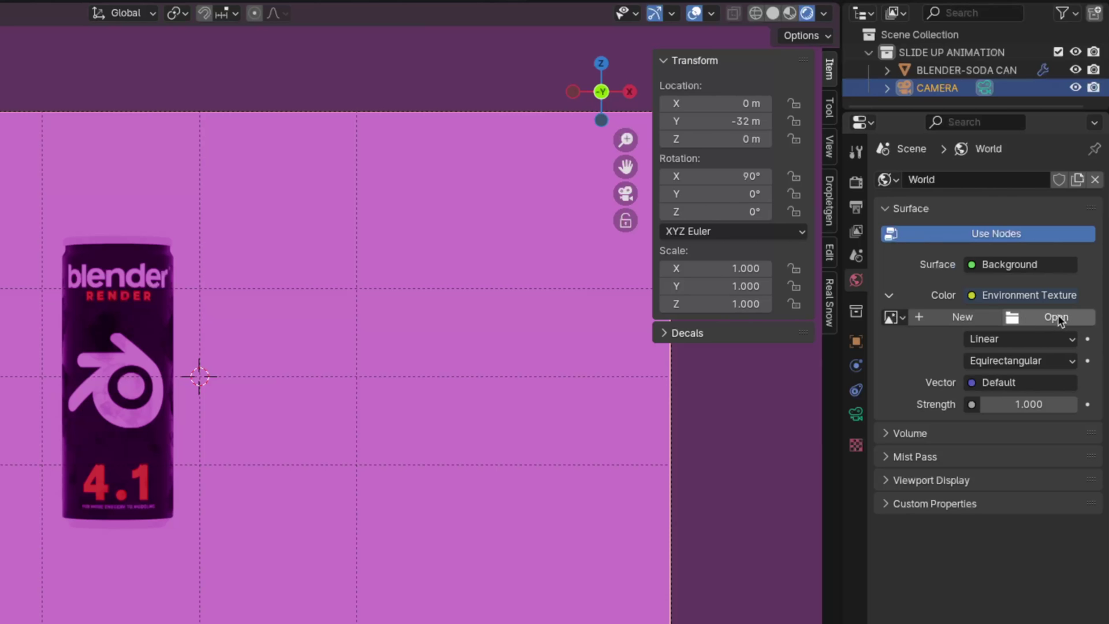
left_click(1060, 318)
left_click(550, 465)
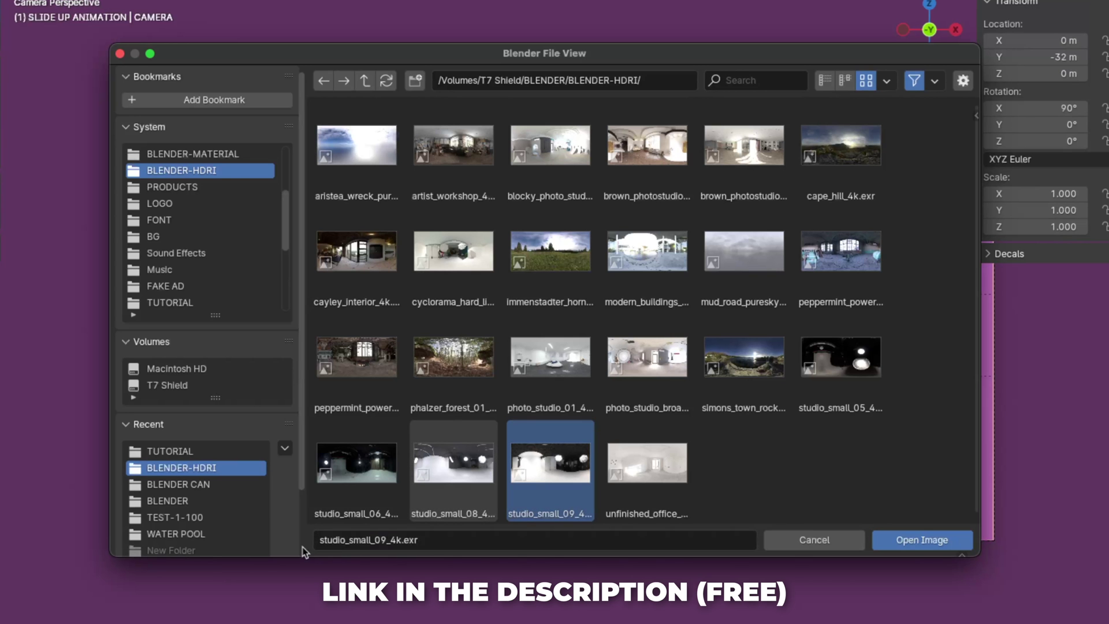
left_click(922, 539)
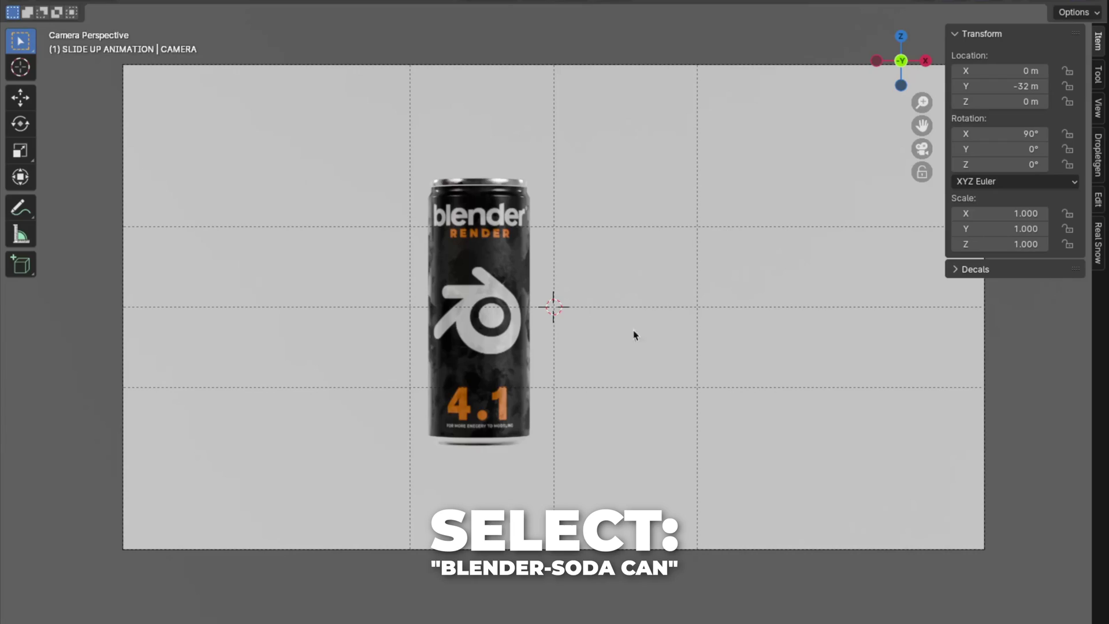
Duplicate the soda can and move the copy 2 m along X.
left_click(510, 255)
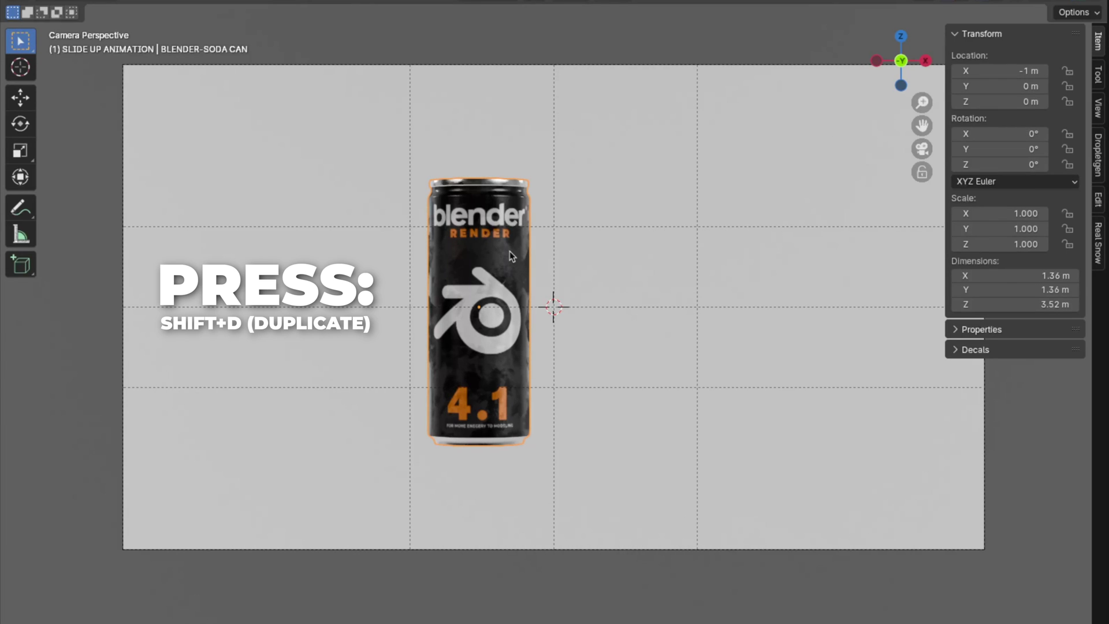
key("shift+d")
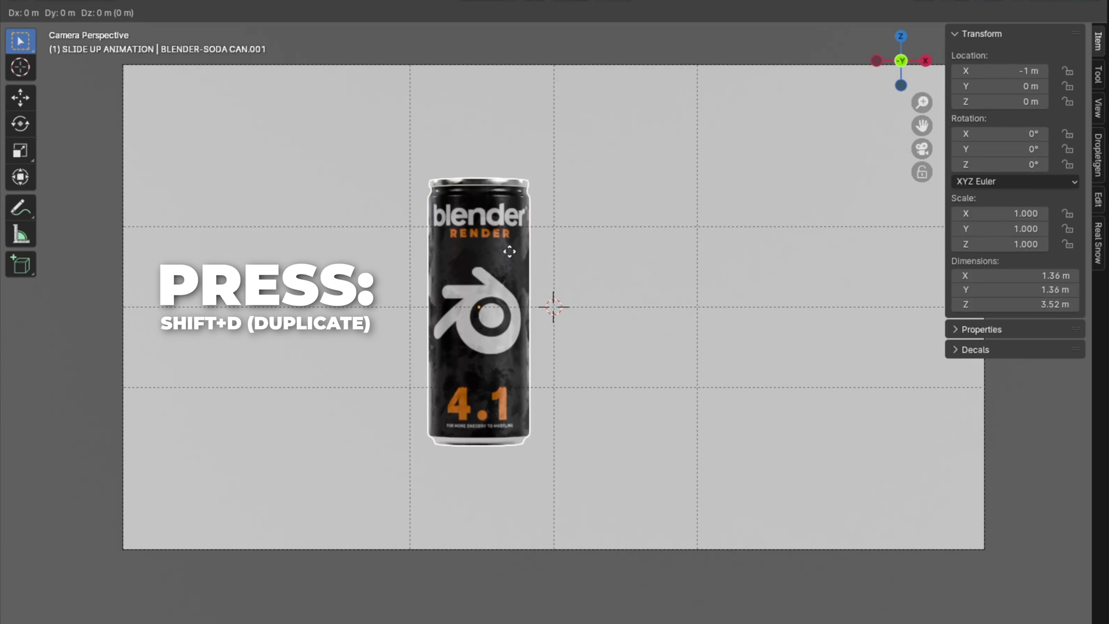
type("x")
type("1")
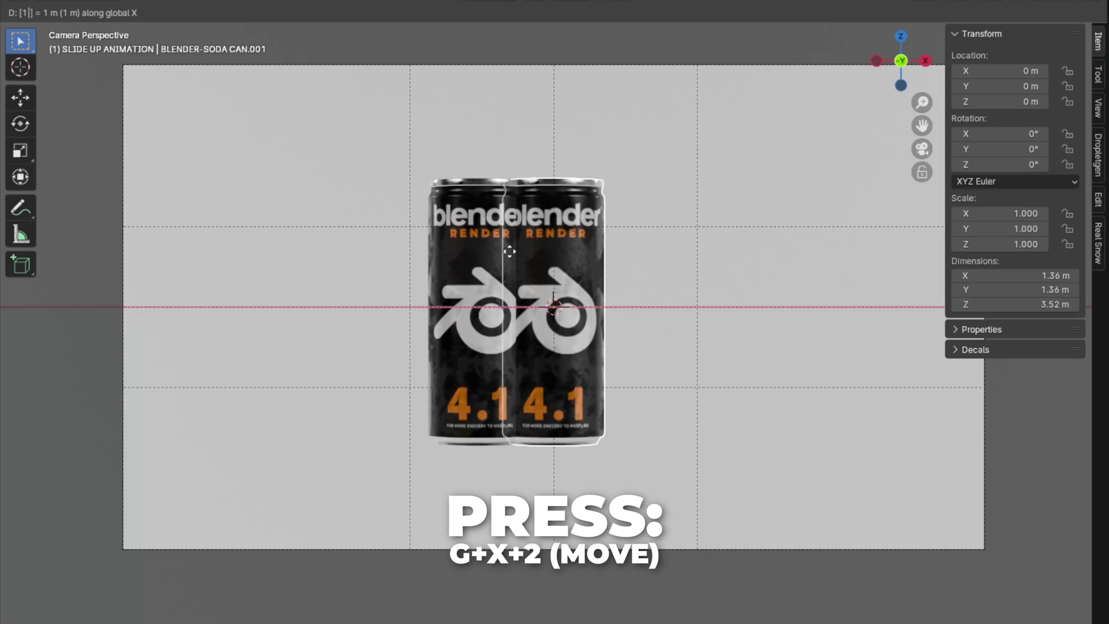
key("BackSpace")
type("2")
key("Return")
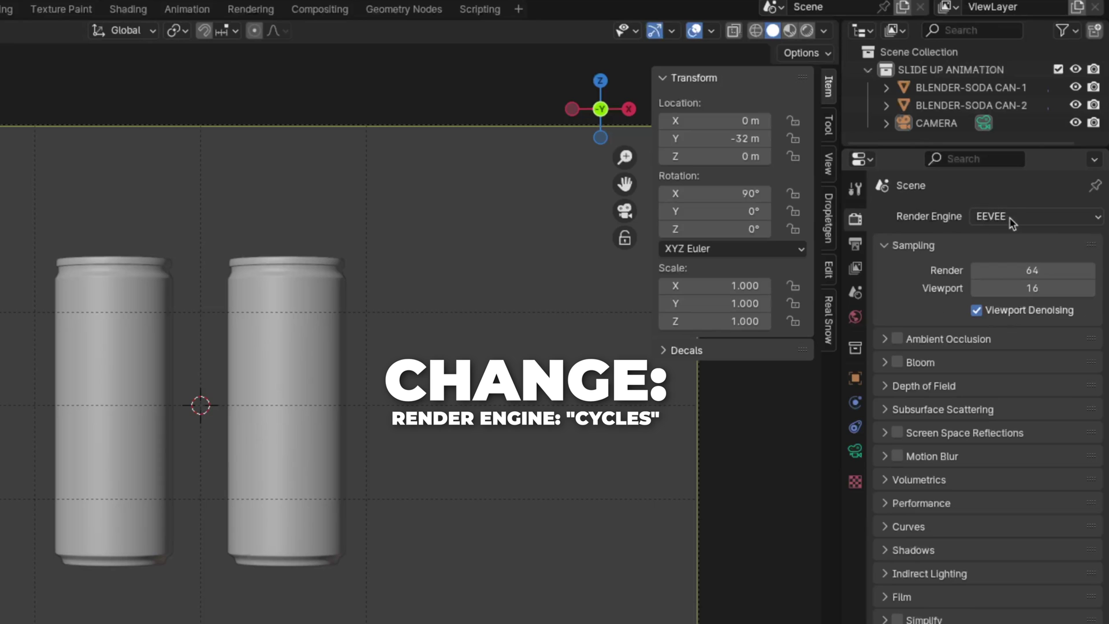
Render with Cycles on GPU Compute, noise threshold 0.1 and 300 max samples.
left_click(1011, 222)
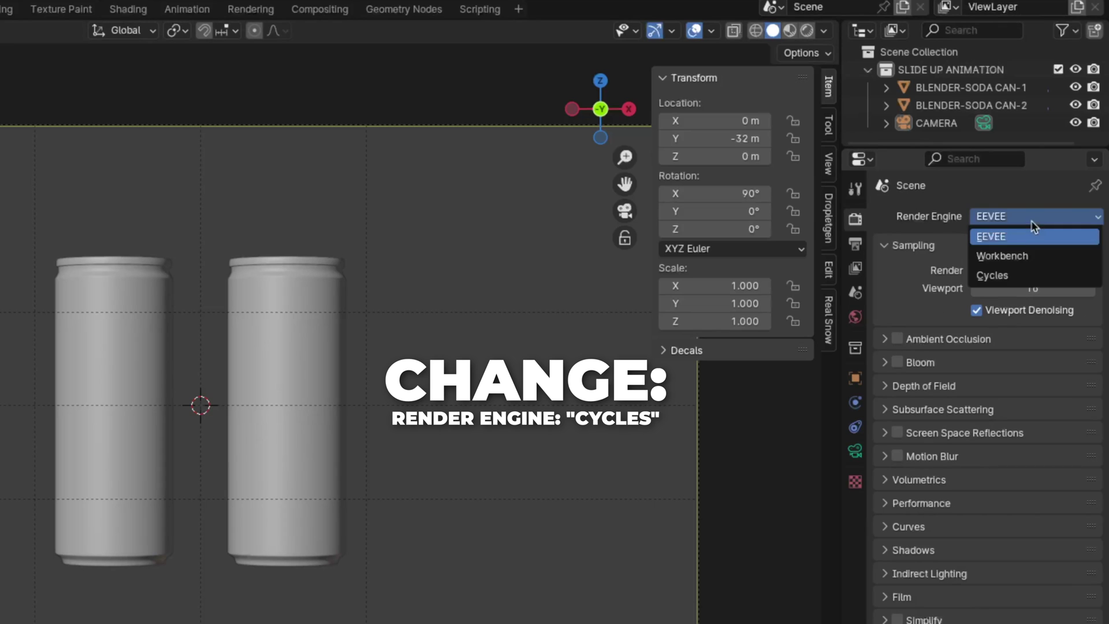
left_click(1001, 277)
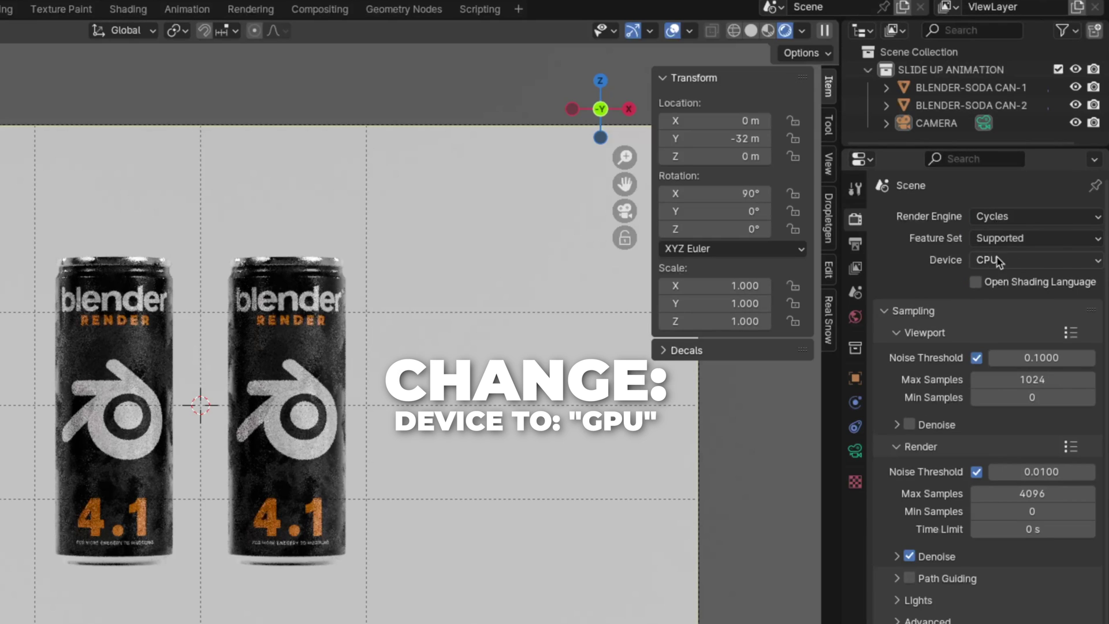
left_click(993, 261)
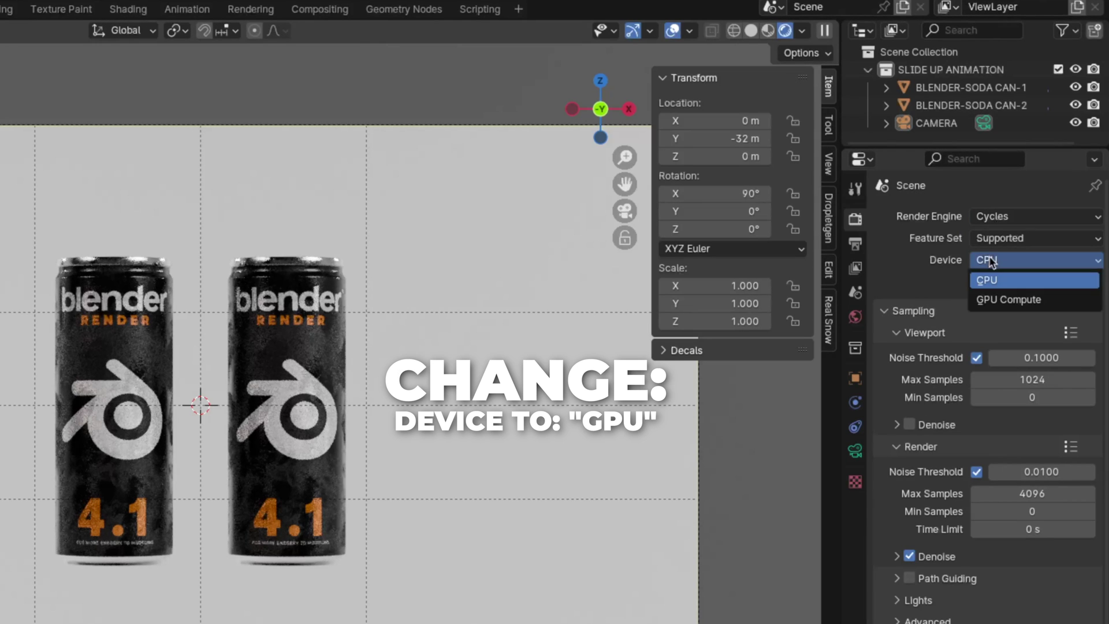
left_click(1008, 299)
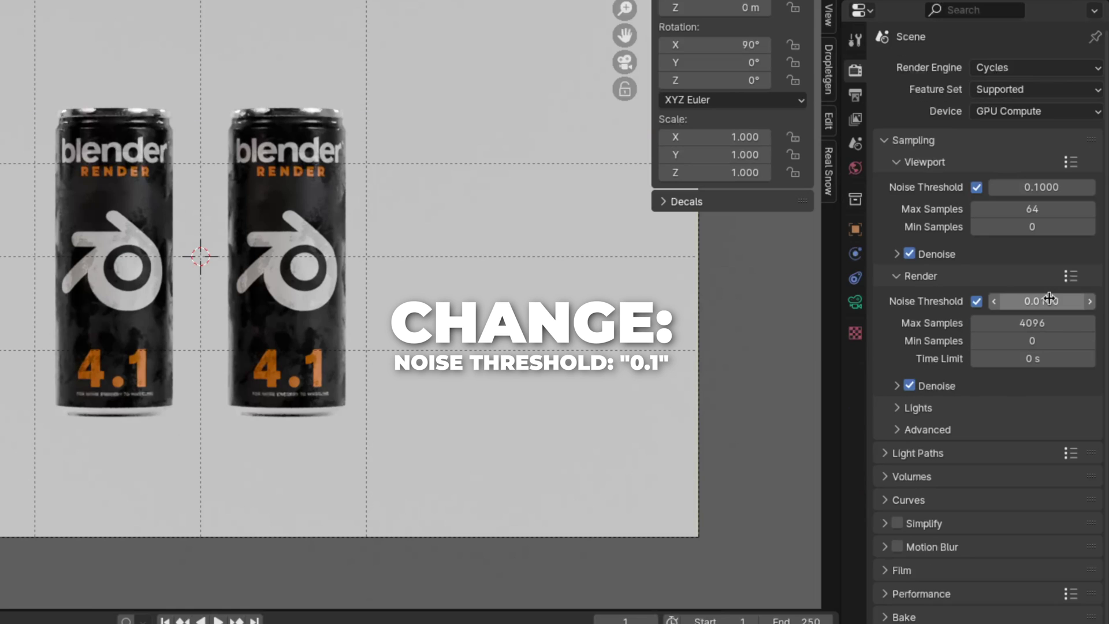
left_click(1050, 299)
type("0.")
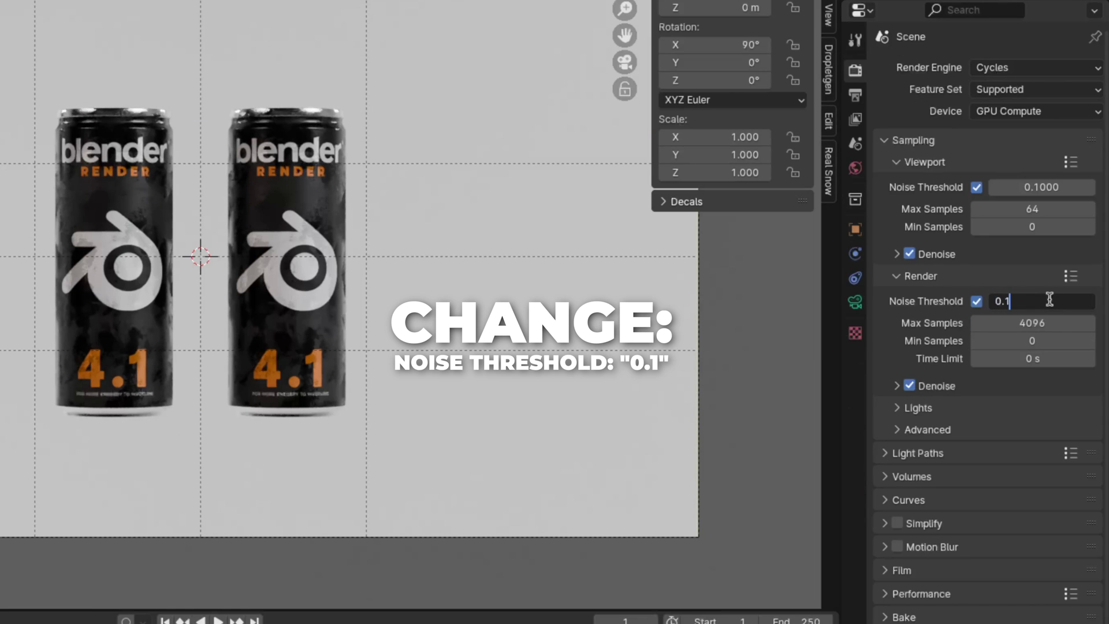
key("Return")
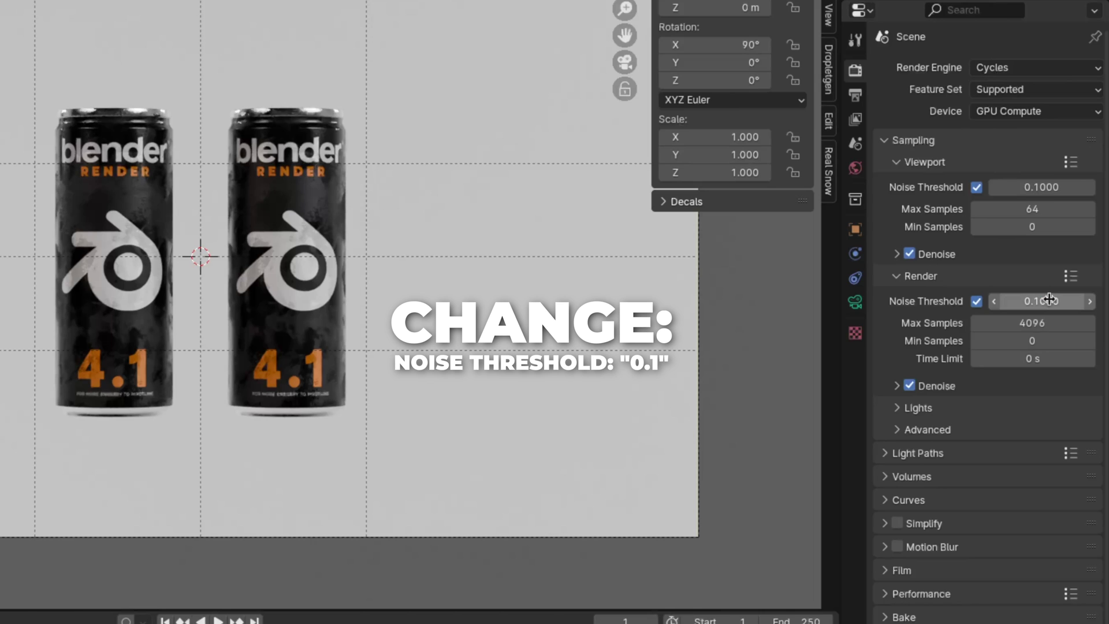
left_click(1041, 320)
type("300")
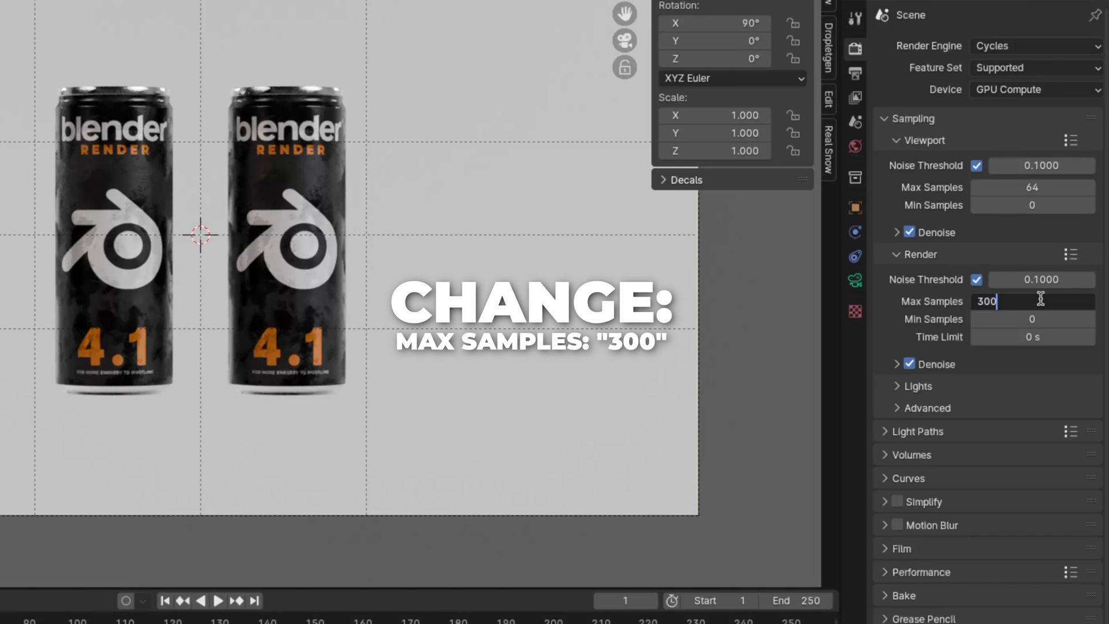
key("Return")
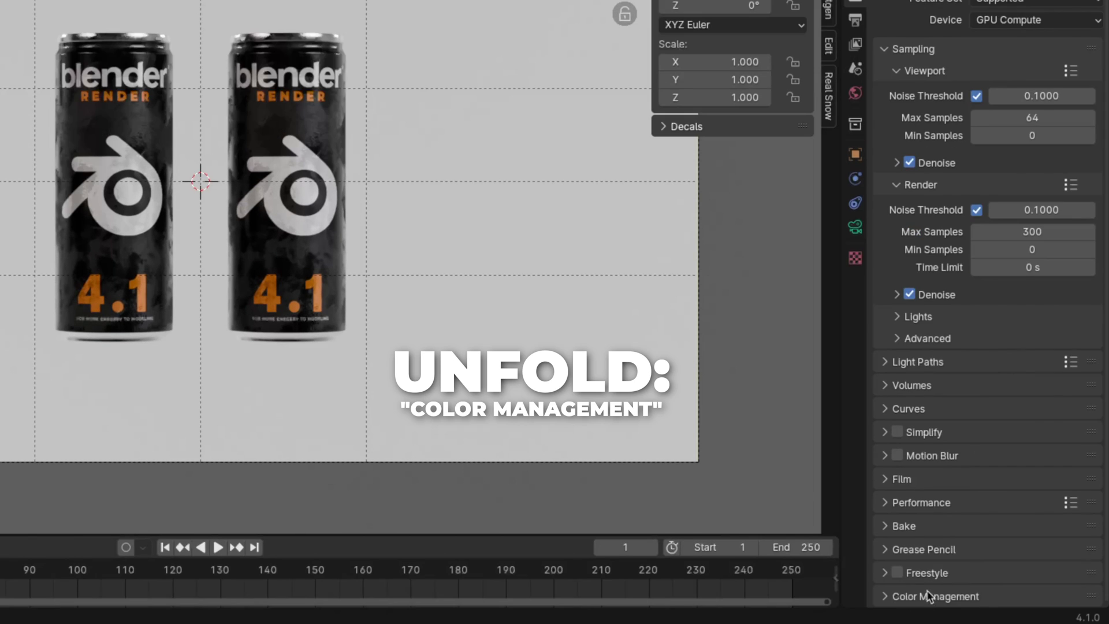
Set the colour management to Filmic with the Medium High Contrast look.
left_click(953, 596)
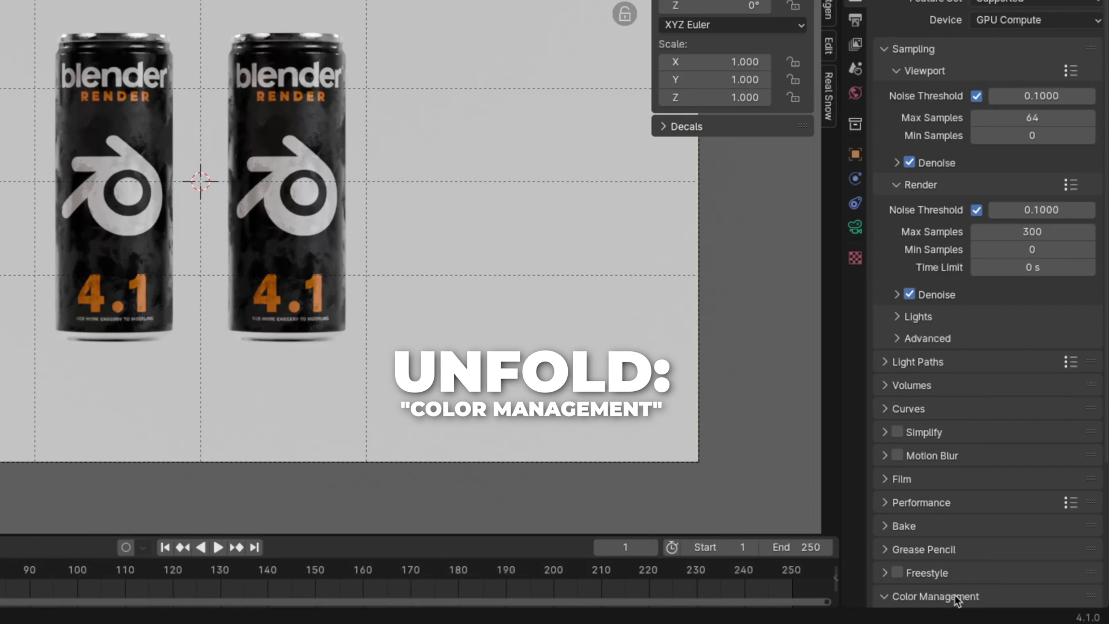
scroll(981, 520, "down", 8)
left_click(1011, 463)
left_click(1001, 523)
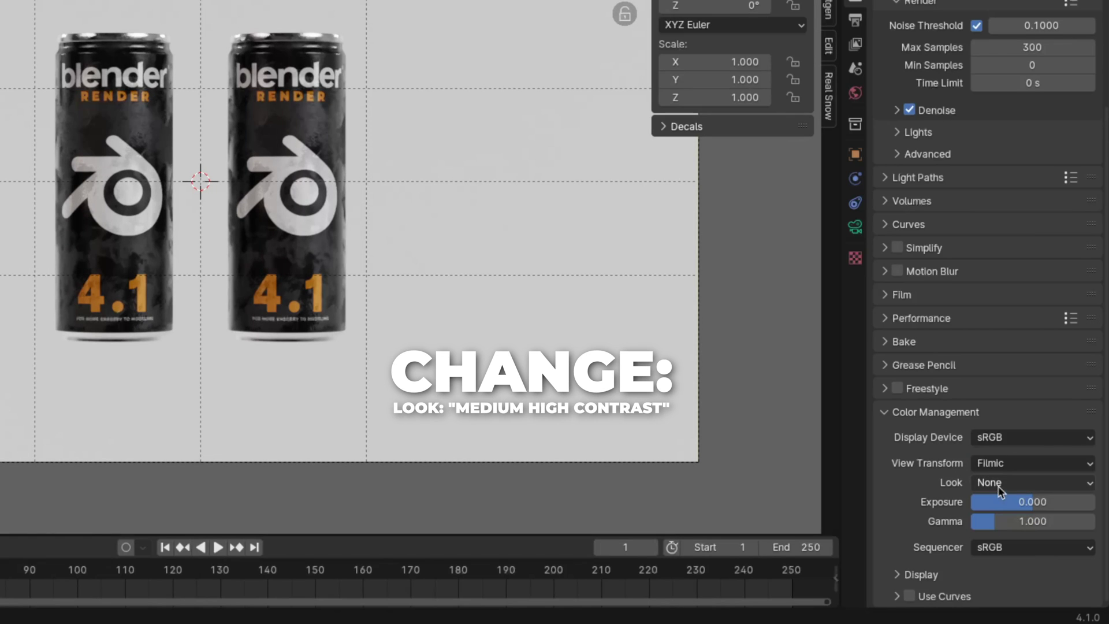
left_click(1020, 483)
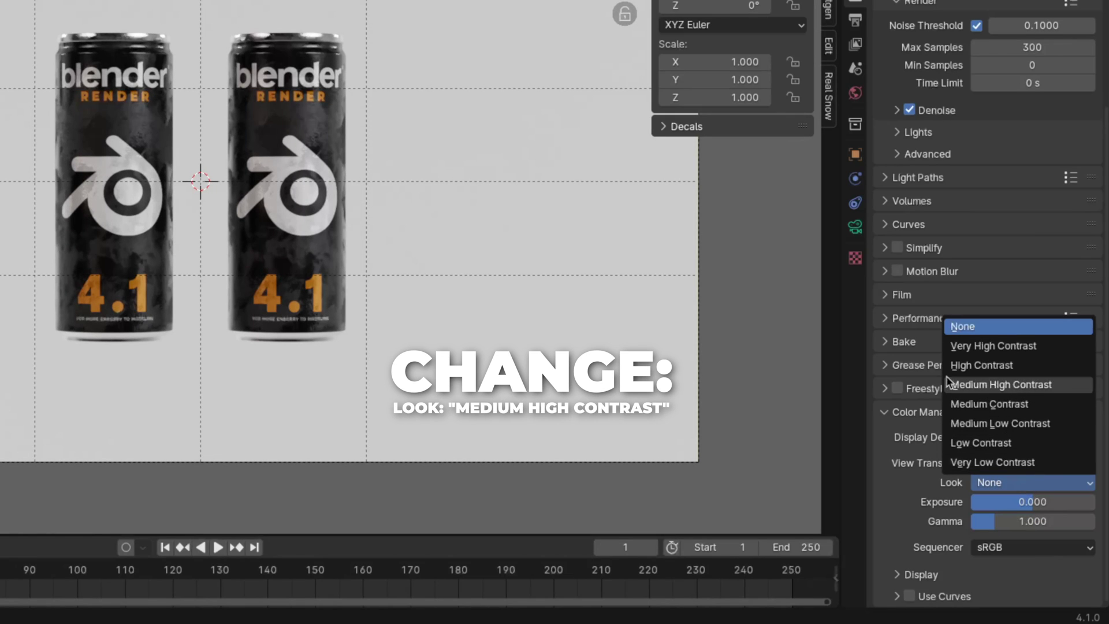
left_click(995, 385)
Set the output resolution to 3840×2160.
left_click(855, 245)
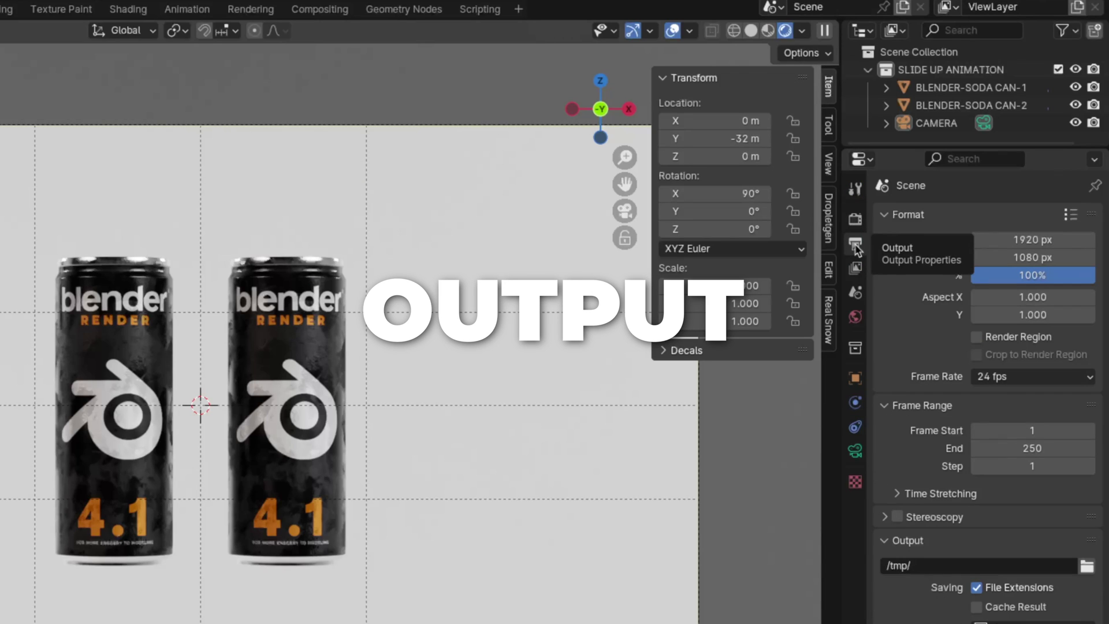
left_click(1016, 239)
type("3840")
key("Return")
left_click(1014, 258)
type("2160")
key("Return")
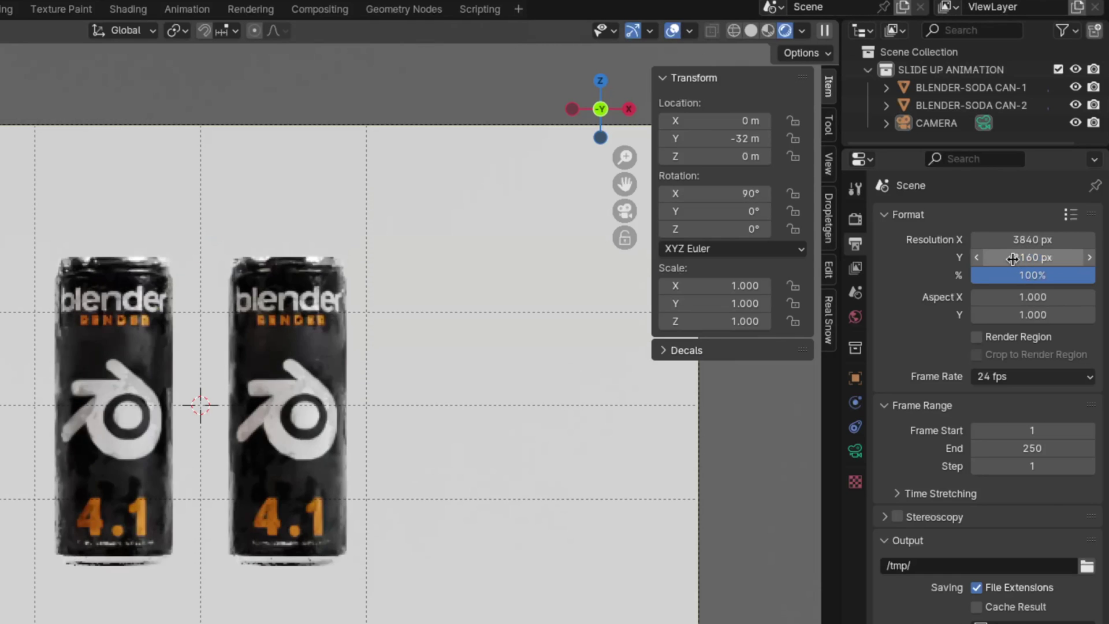
Set 30 fps and FFmpeg Video output in an MPEG-4 container.
left_click(1023, 378)
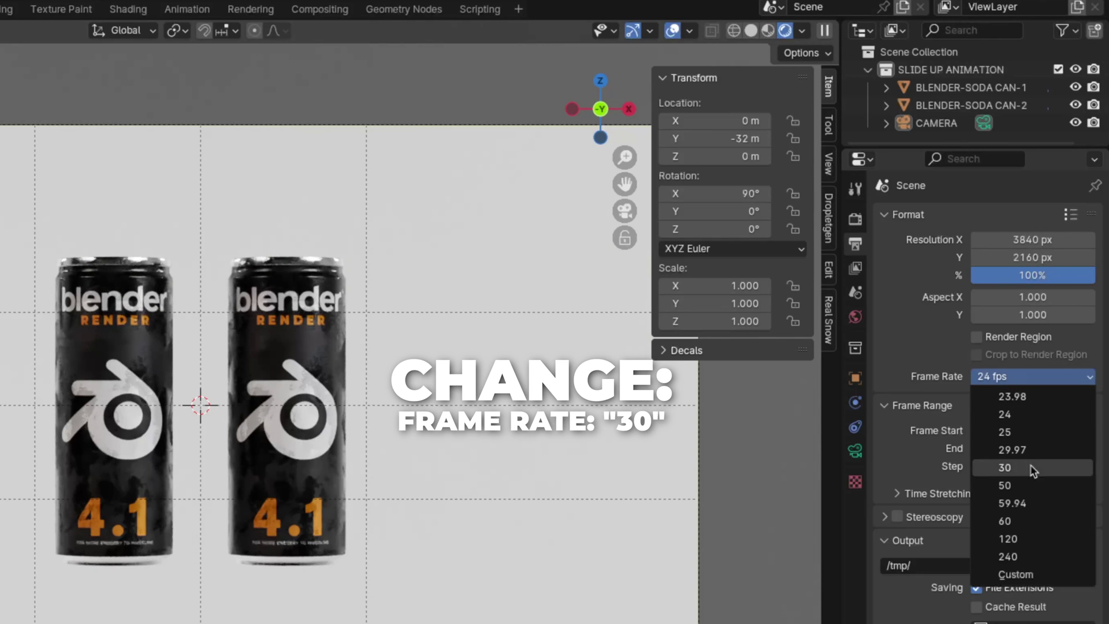
left_click(1008, 468)
left_click(999, 406)
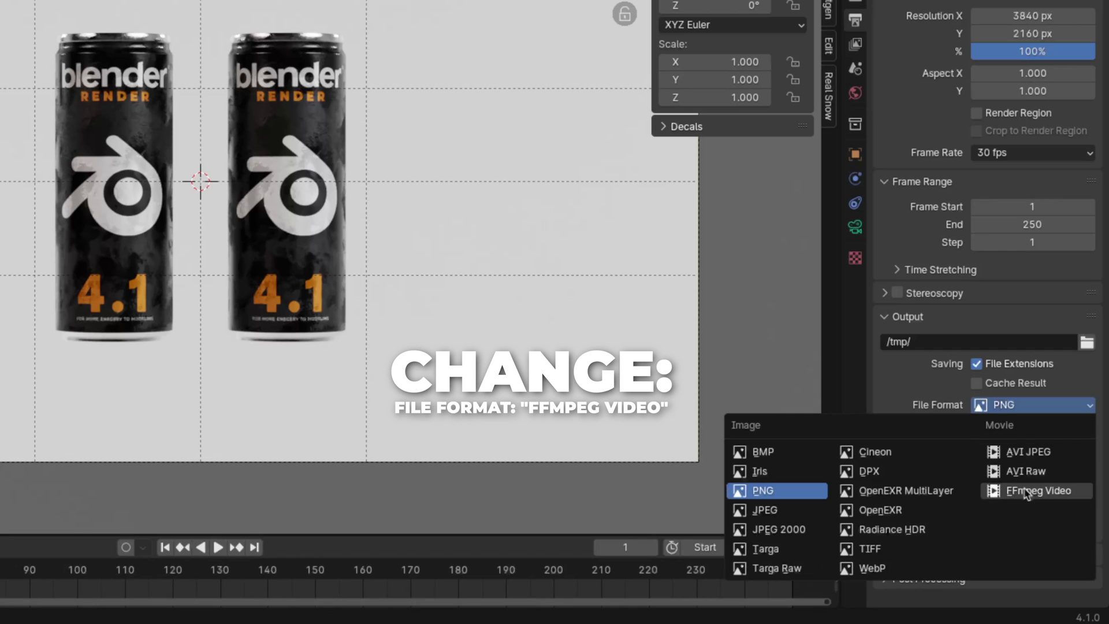
left_click(1029, 491)
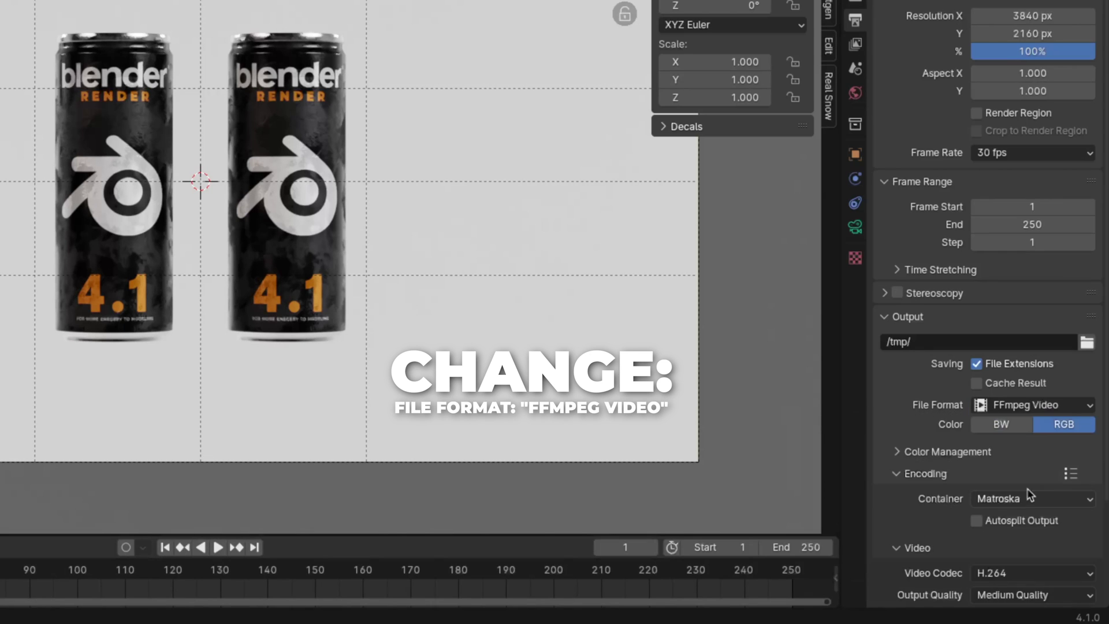
left_click(968, 474)
left_click(942, 474)
scroll(982, 404, "down", 5)
left_click(998, 334)
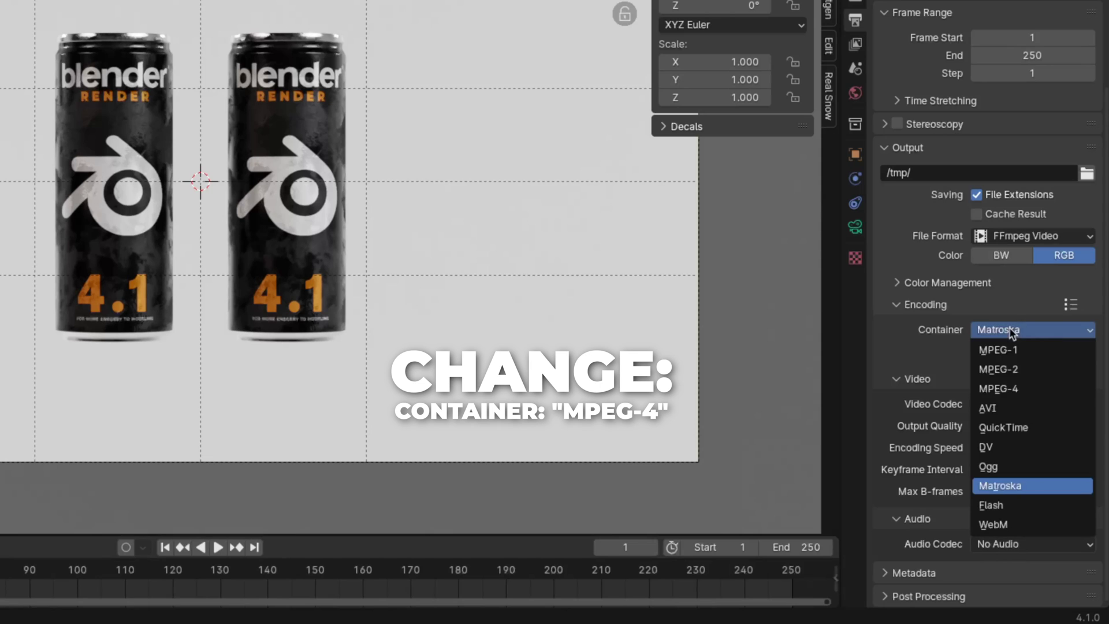
left_click(999, 390)
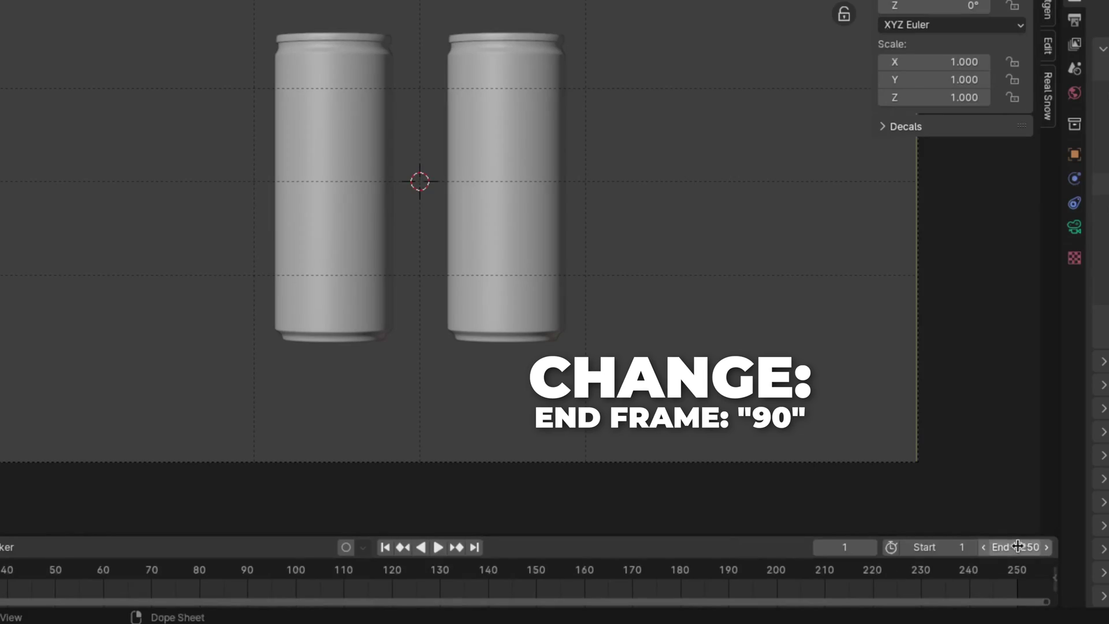
Set the animation end frame to 90.
double_click(1015, 548)
type("9")
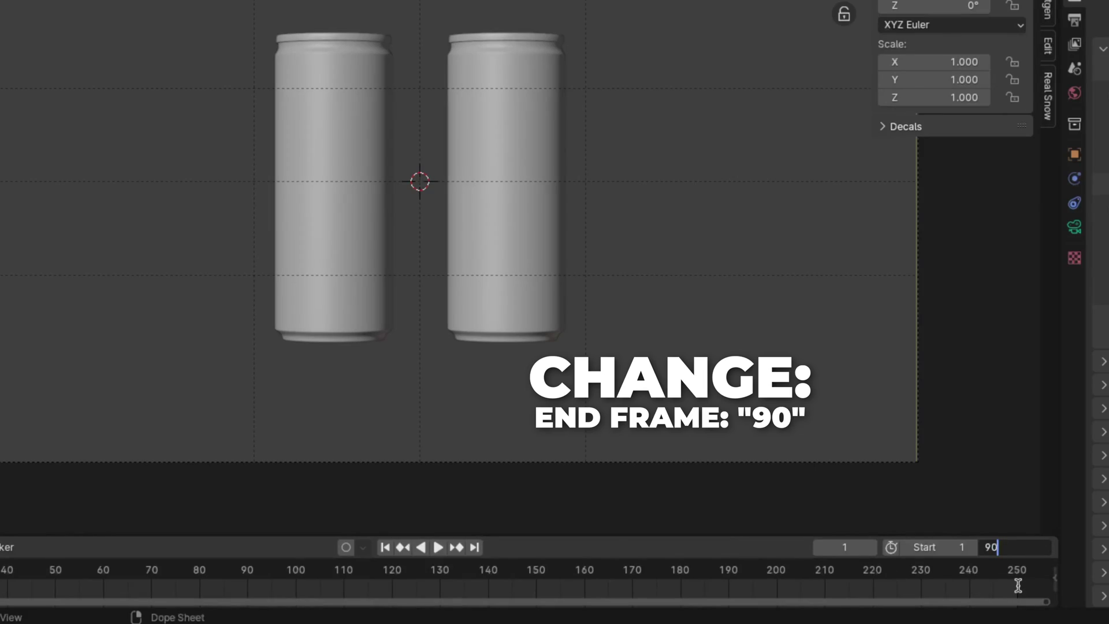
type("0")
key("Return")
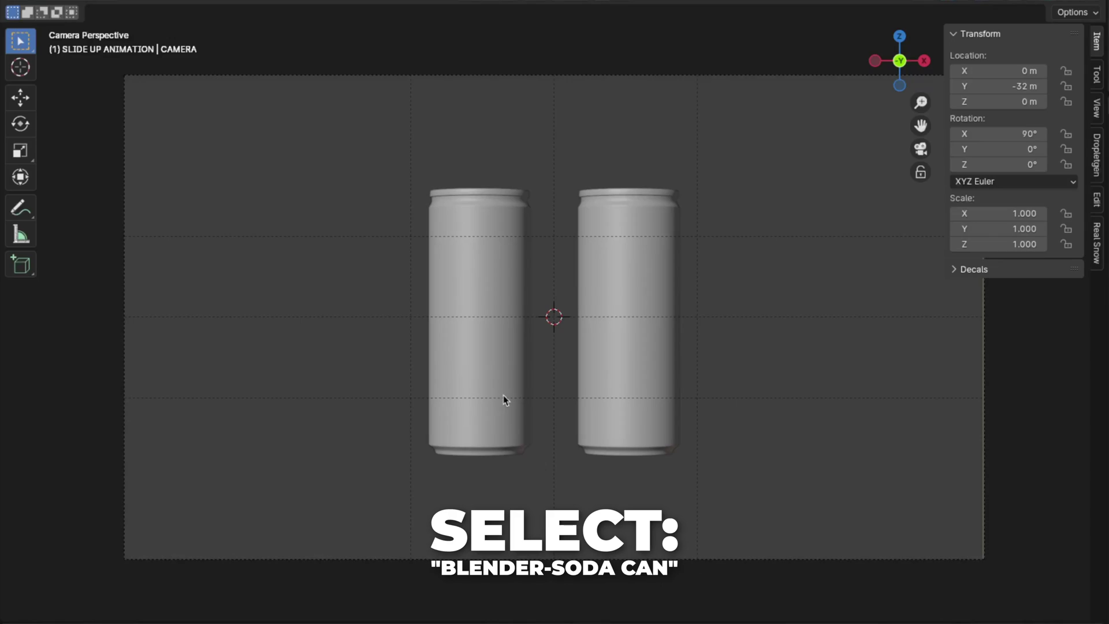
At frame 90, insert a Z location keyframe on both soda cans.
left_click(504, 398)
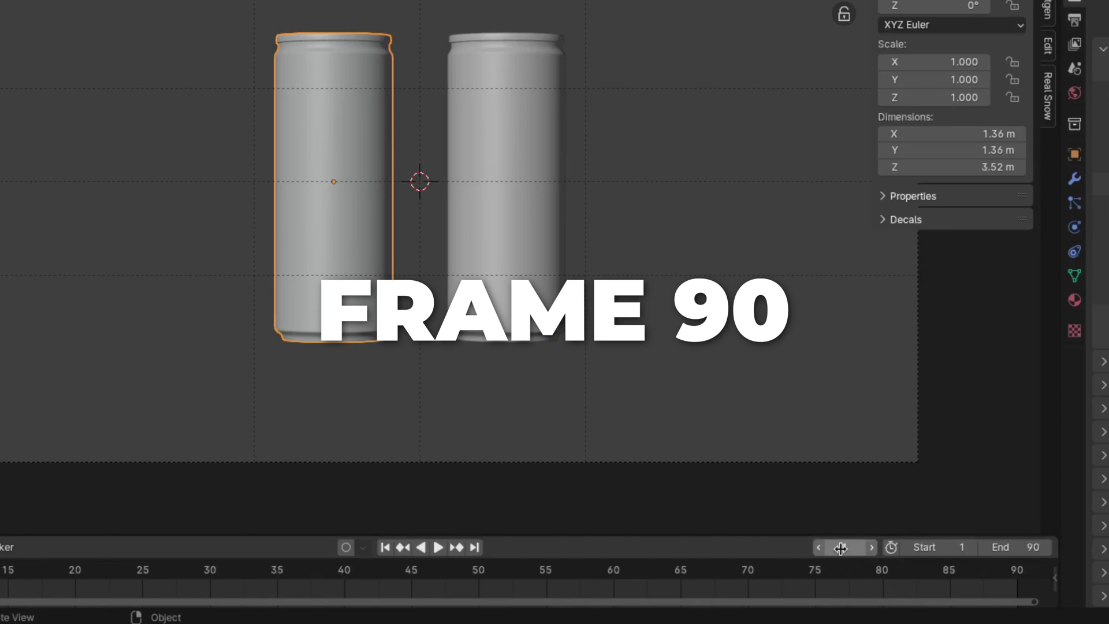
double_click(841, 548)
type("90")
key("Return")
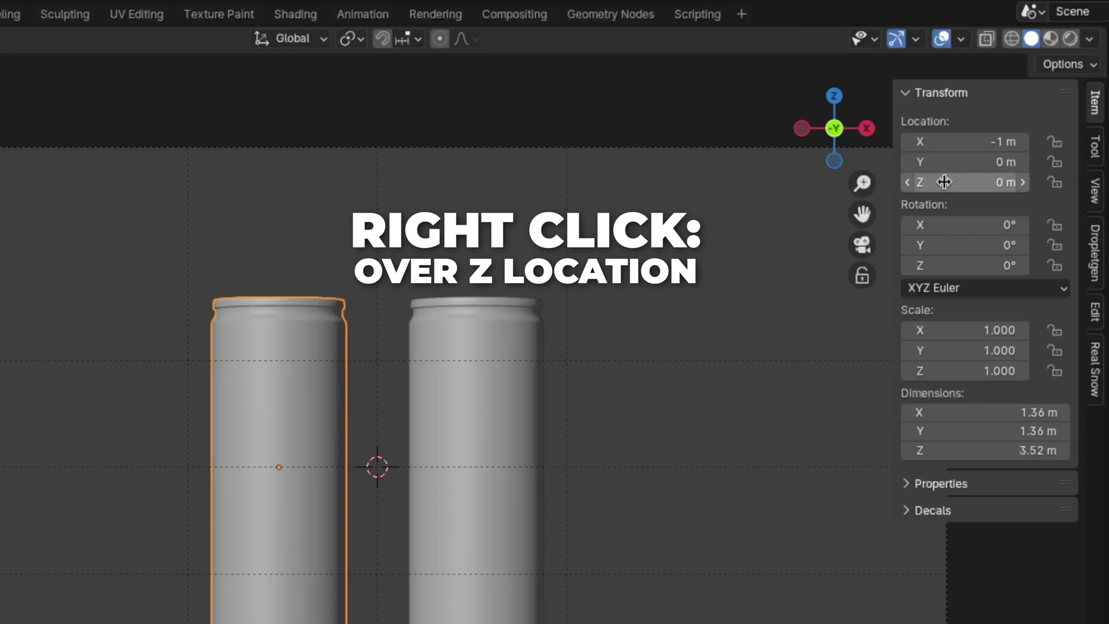
right_click(944, 182)
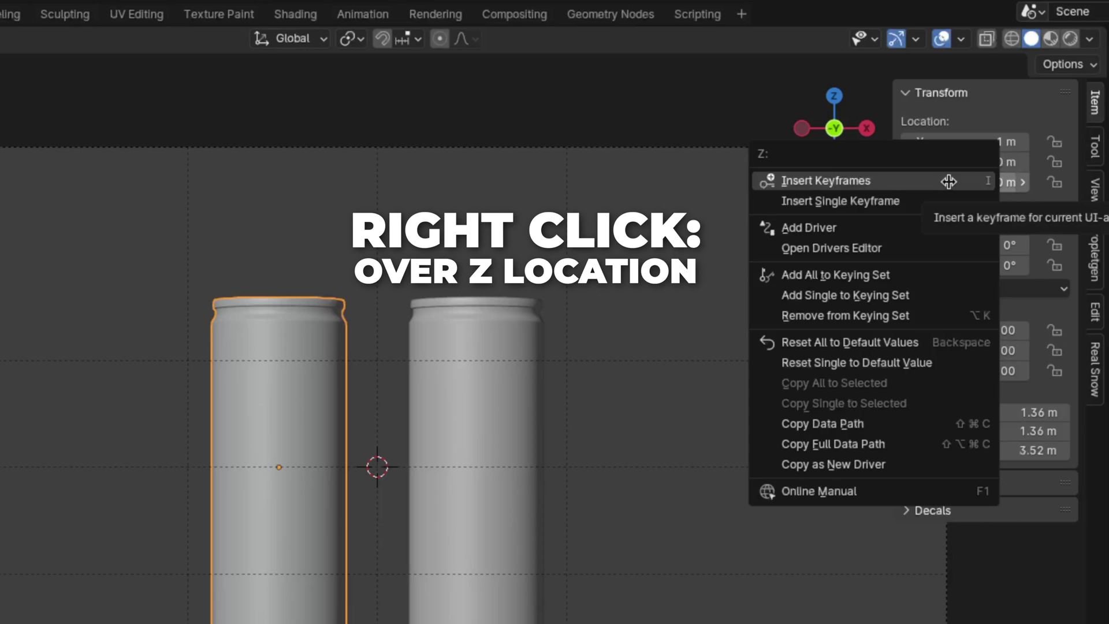
left_click(913, 200)
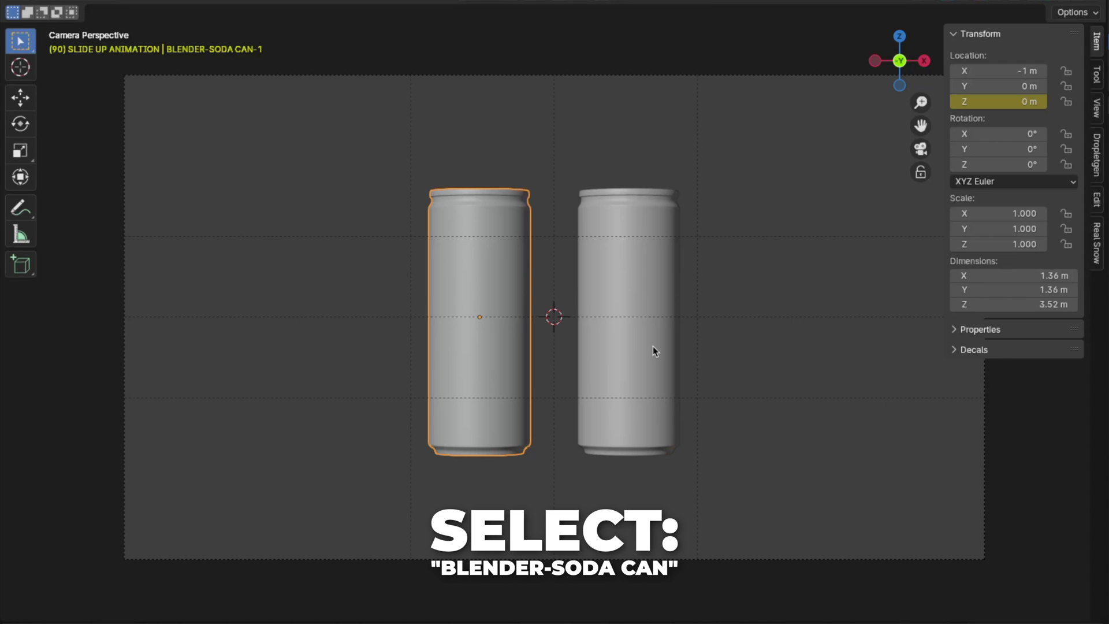
left_click(652, 346)
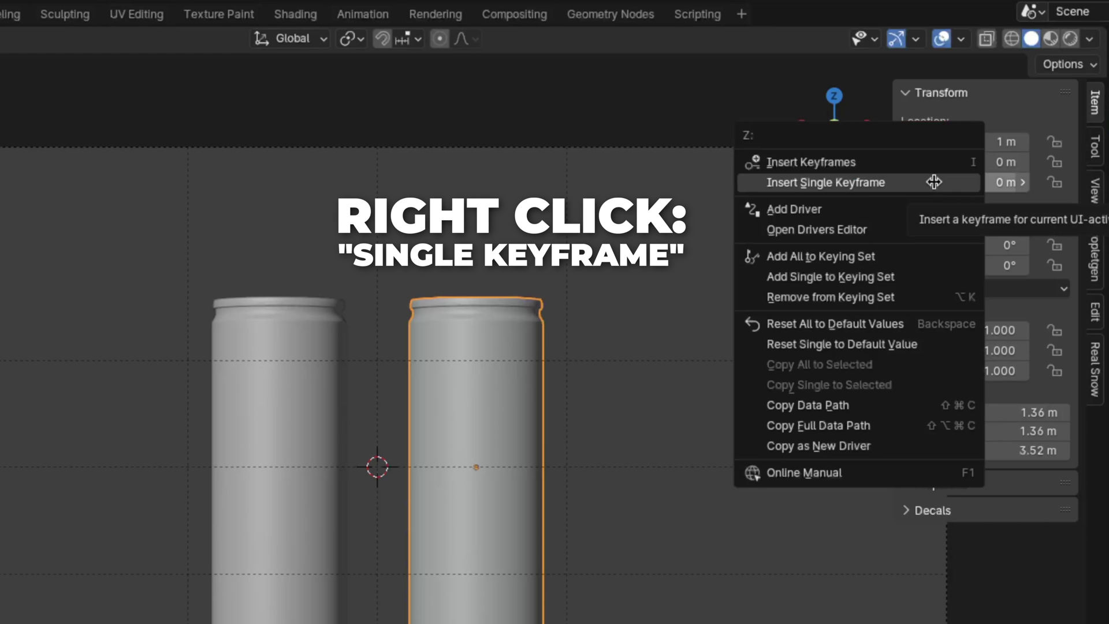
left_click(934, 182)
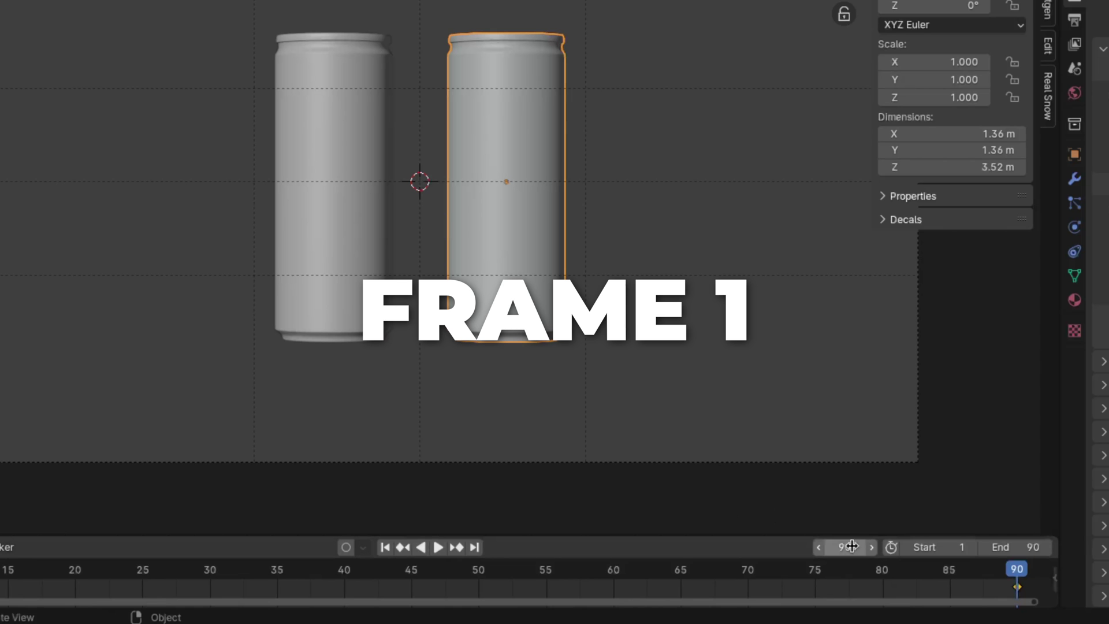
Return the current frame to 1.
double_click(849, 547)
type("1")
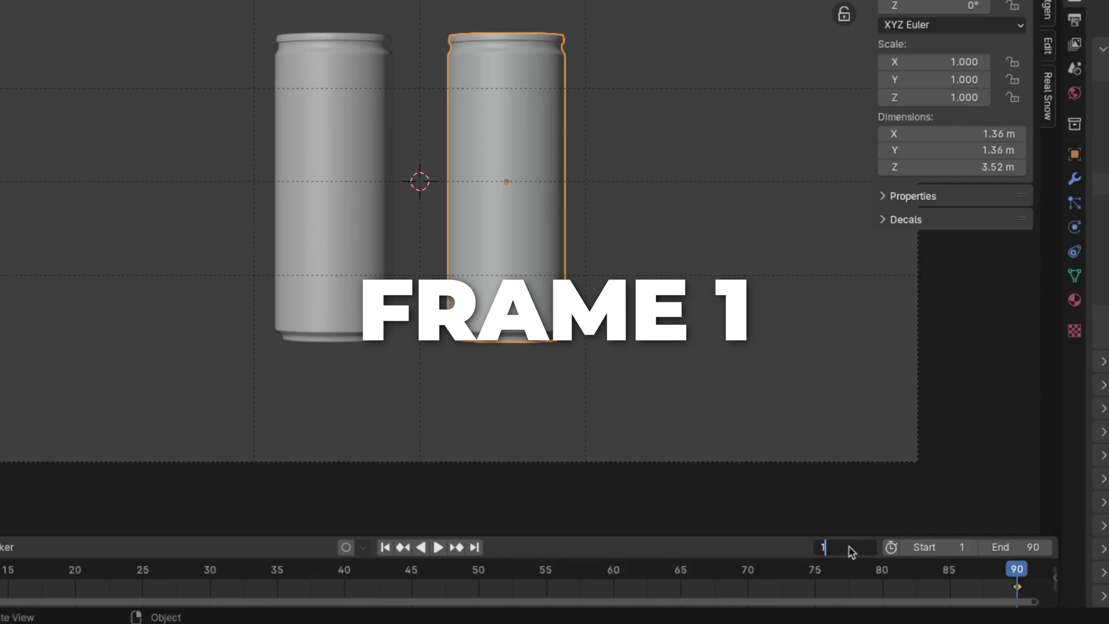
key("Return")
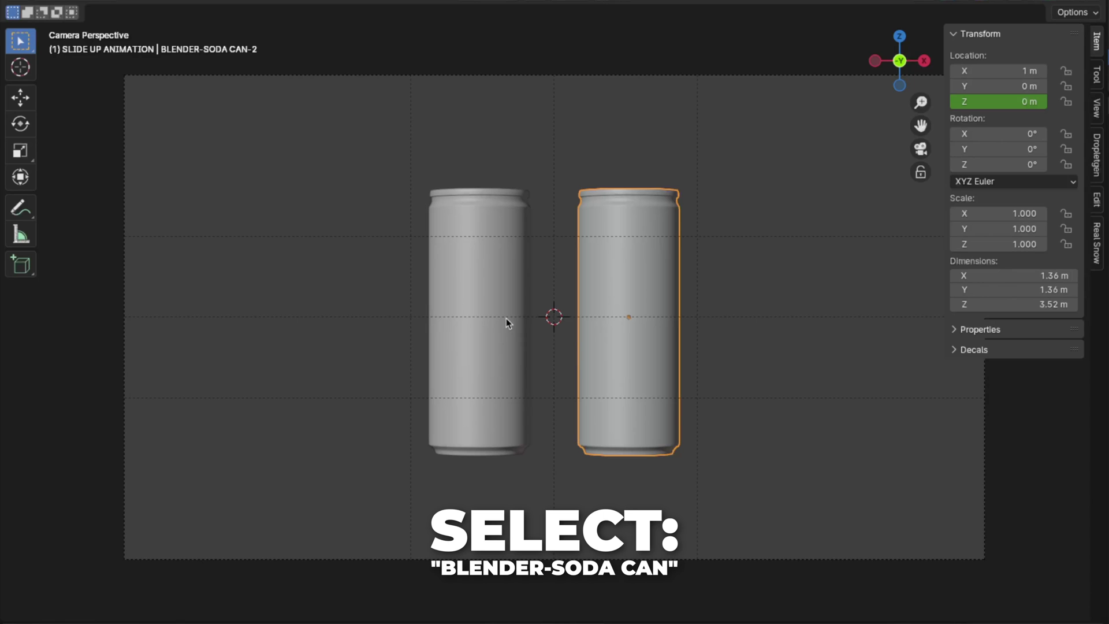
Lower the left can to Z -5.515 m and keyframe its Z location.
left_click(506, 320)
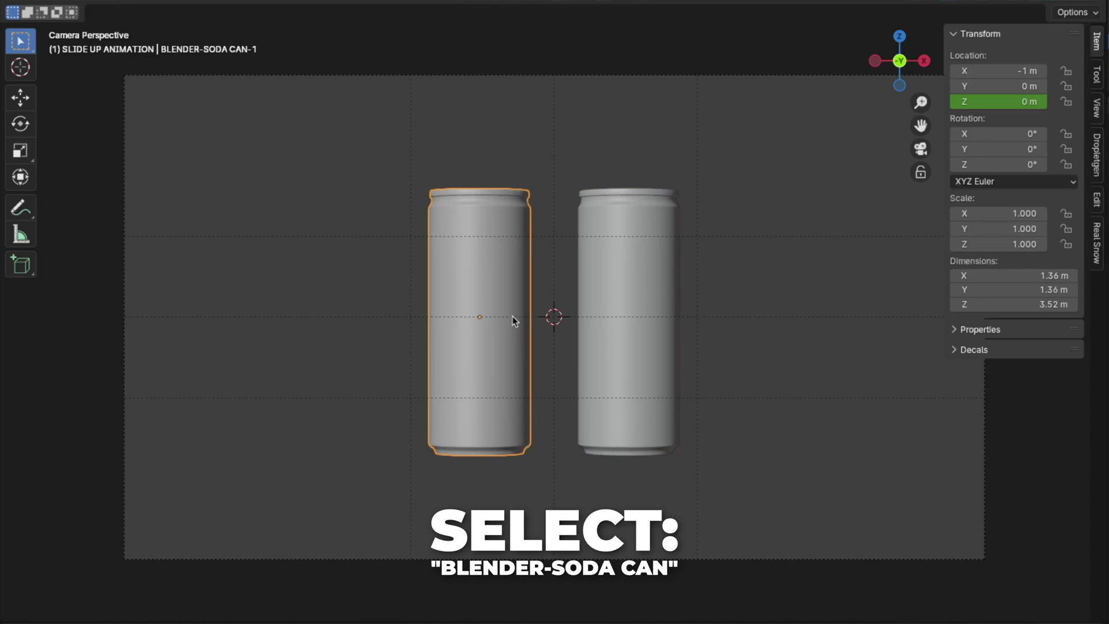
key("g")
key("z")
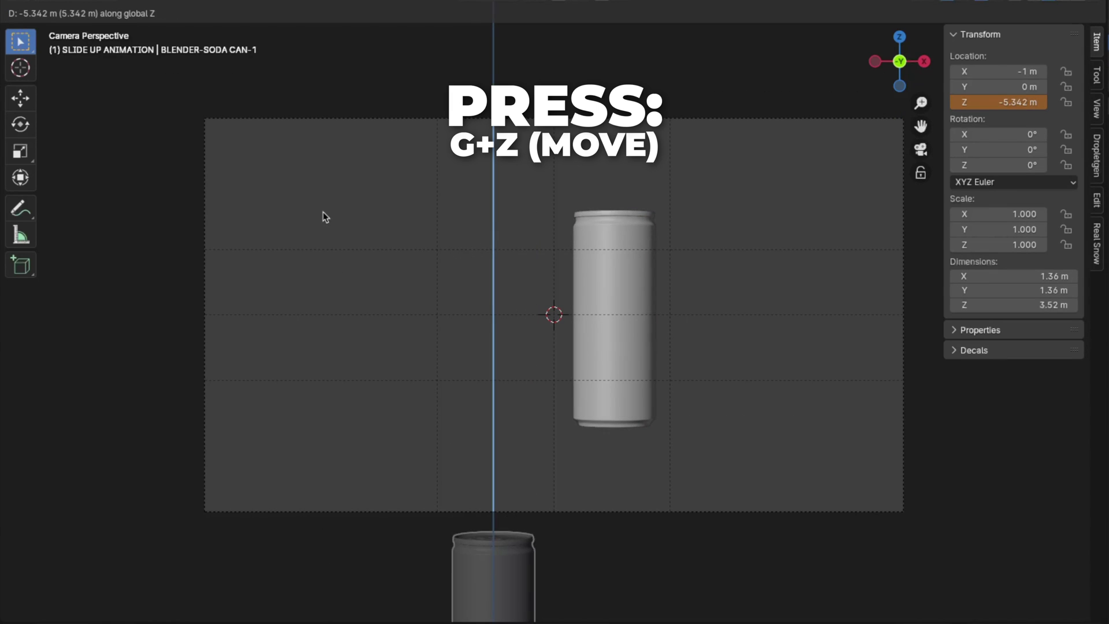
left_click(284, 303)
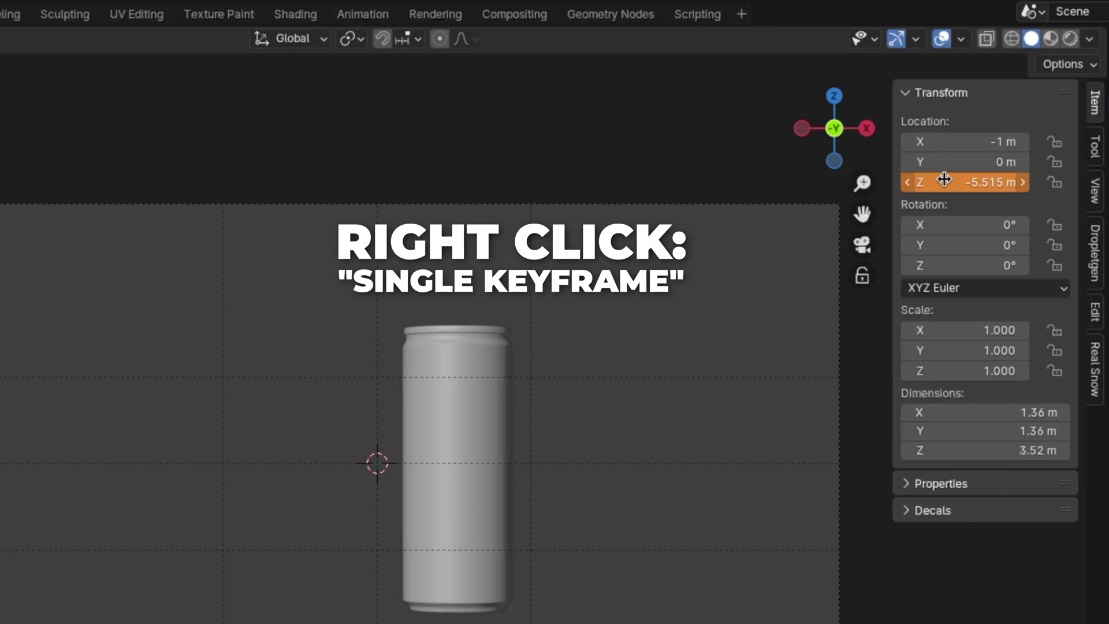
right_click(944, 179)
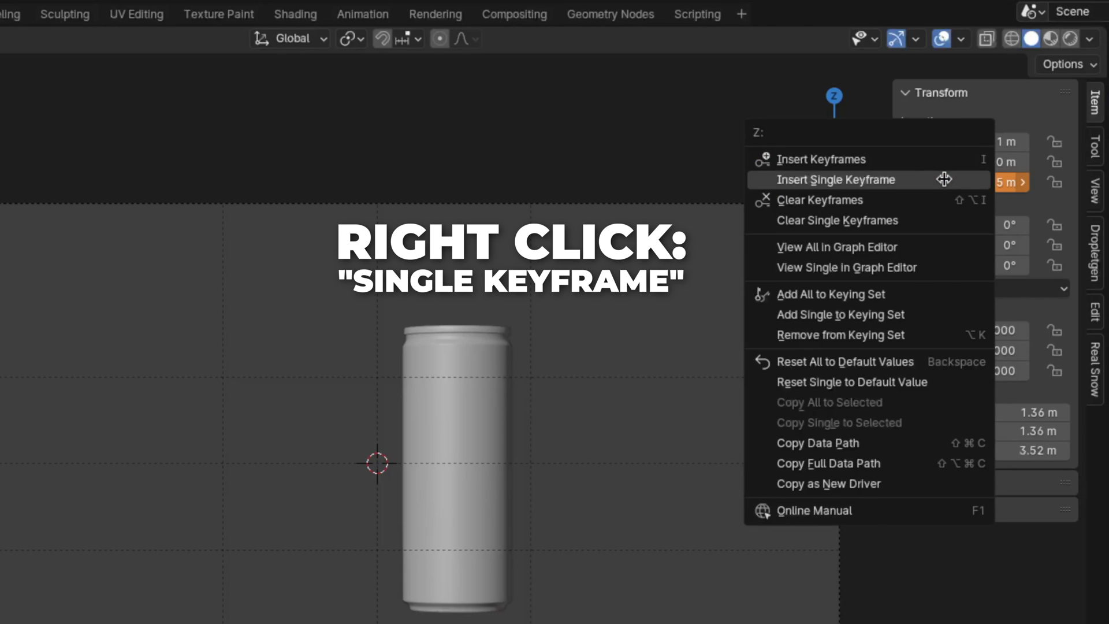
left_click(941, 178)
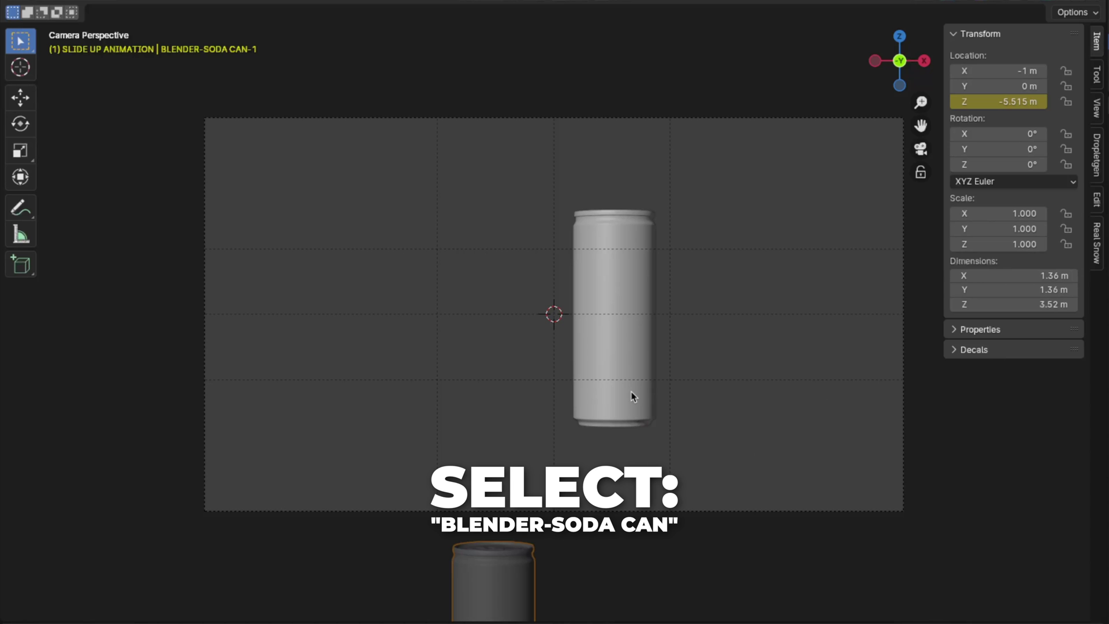
Lower the right can by 6 m on Z, keyframe it, and play the animation.
left_click(633, 377)
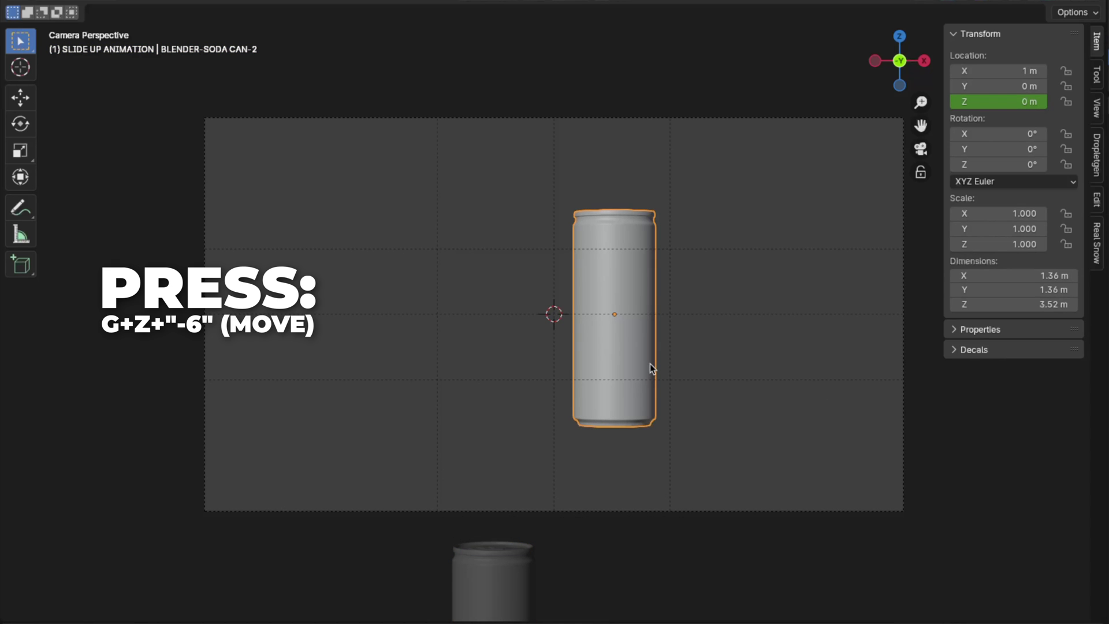
type("gz")
type("-6")
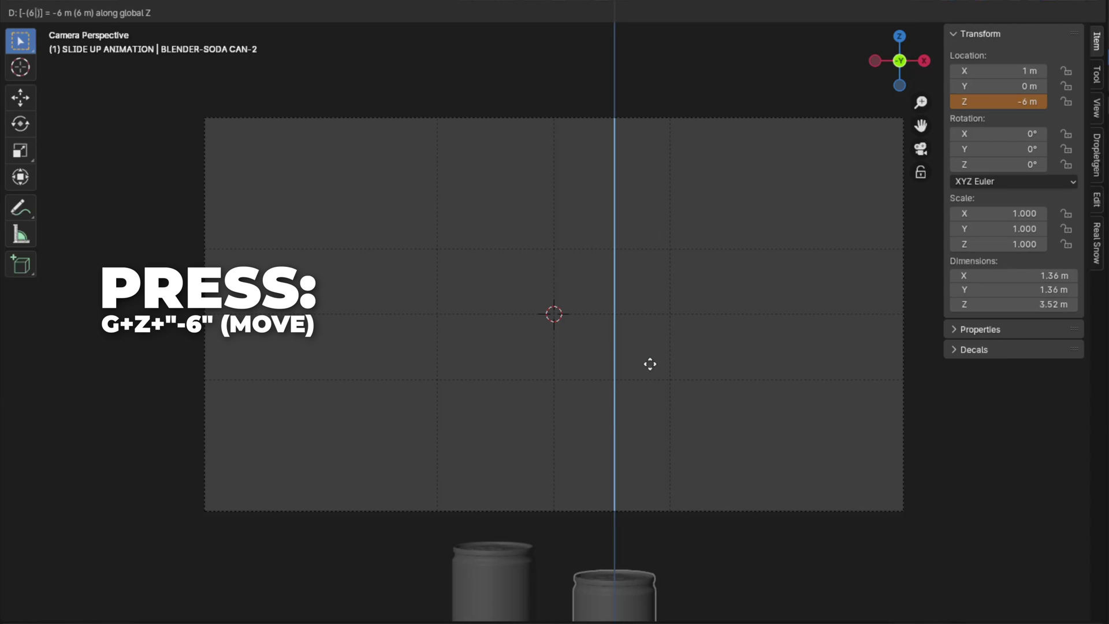
key("Return")
right_click(984, 101)
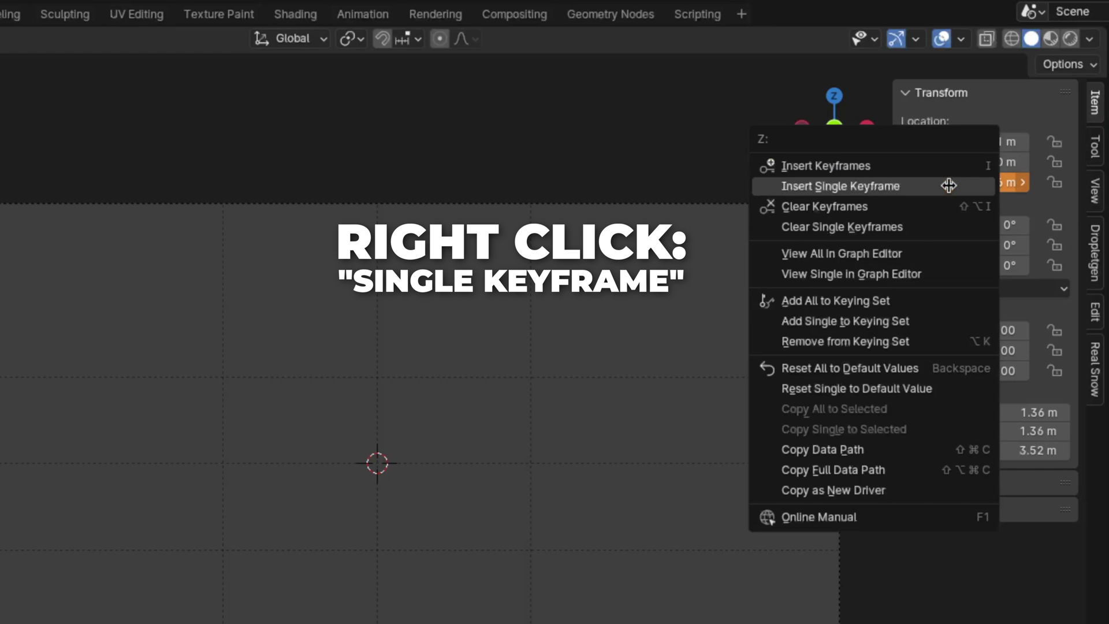
left_click(949, 185)
key("space")
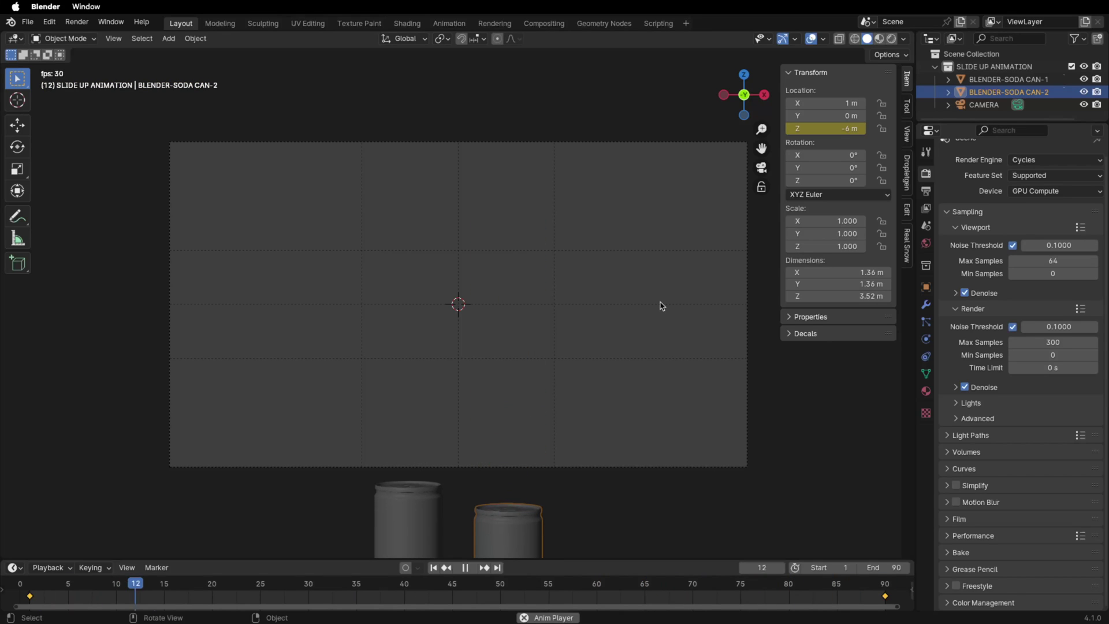
At frame 90, set the left can's Z to 0.2 m and replace its keyframe.
key("Escape")
double_click(762, 568)
key("Return")
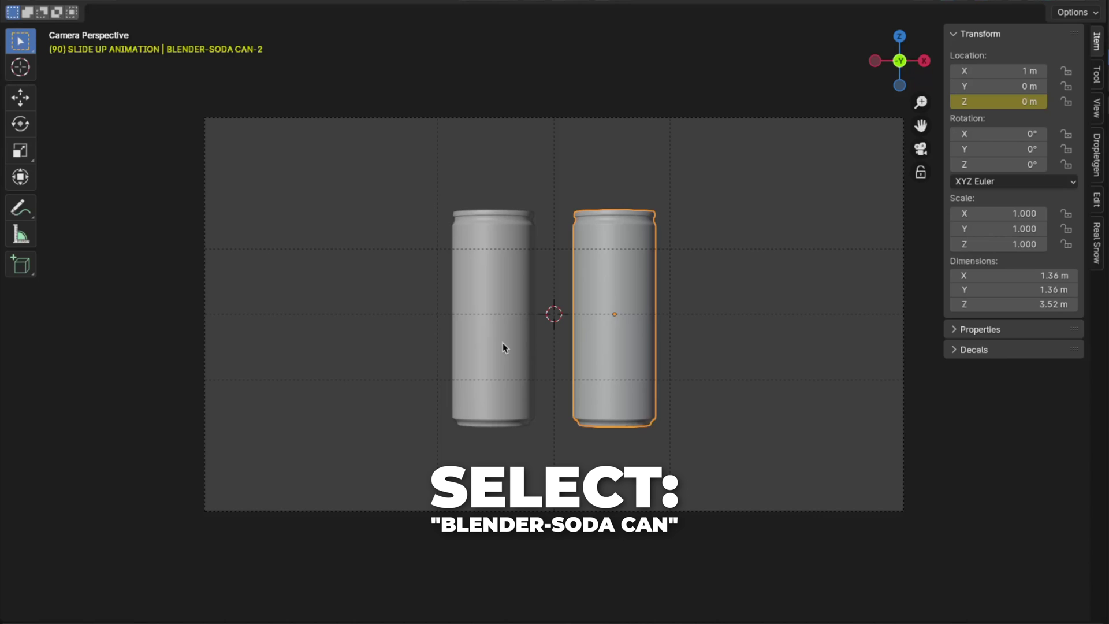
left_click(503, 343)
double_click(984, 103)
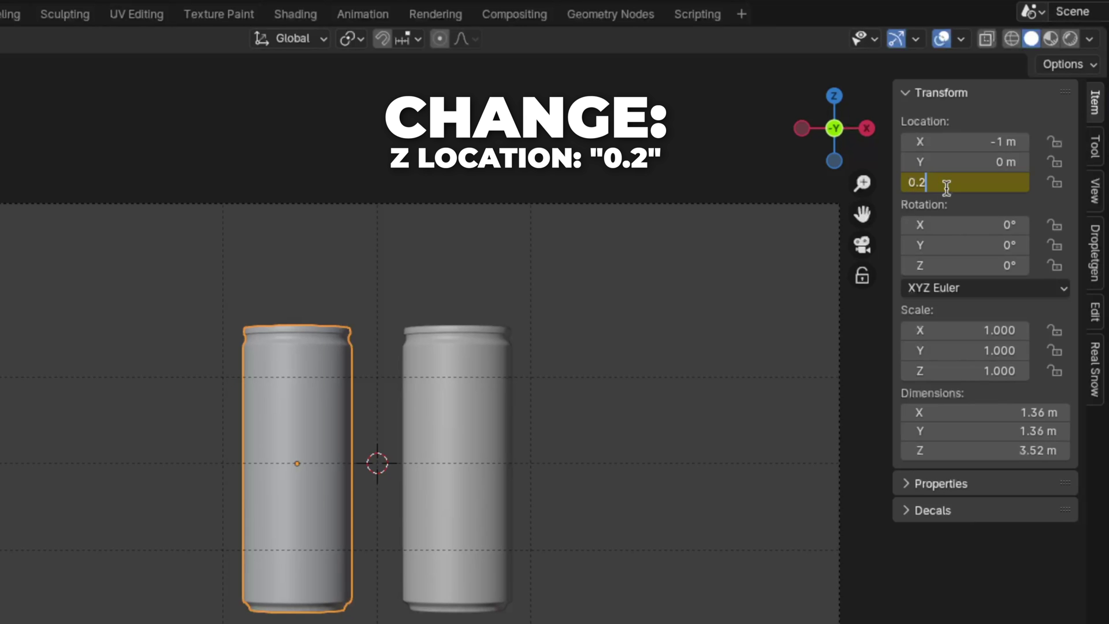
key("Return")
right_click(946, 187)
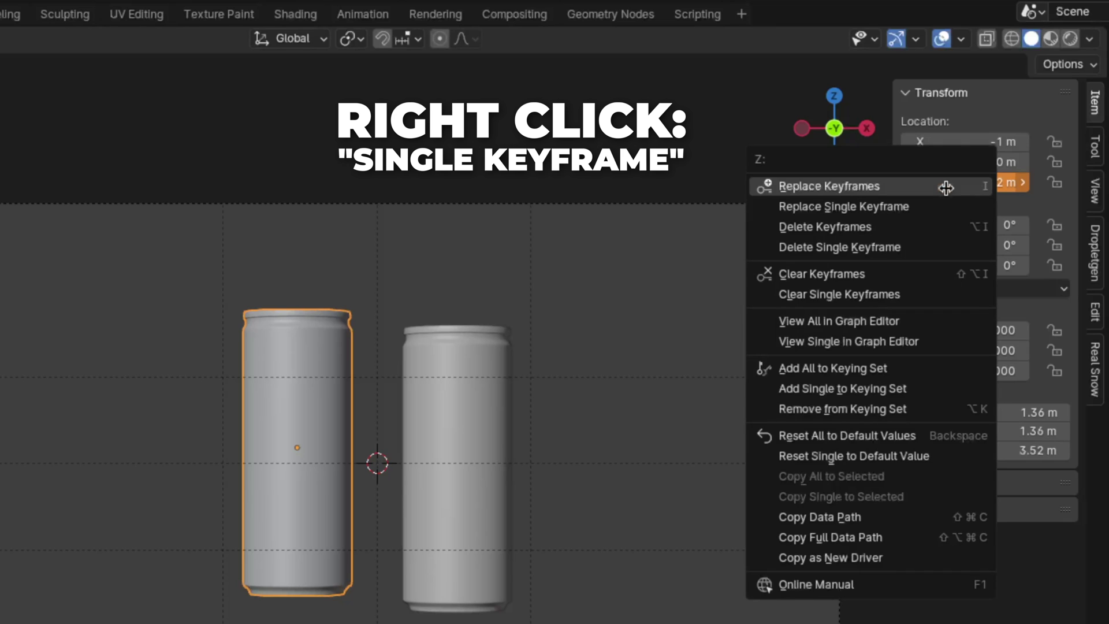
left_click(941, 207)
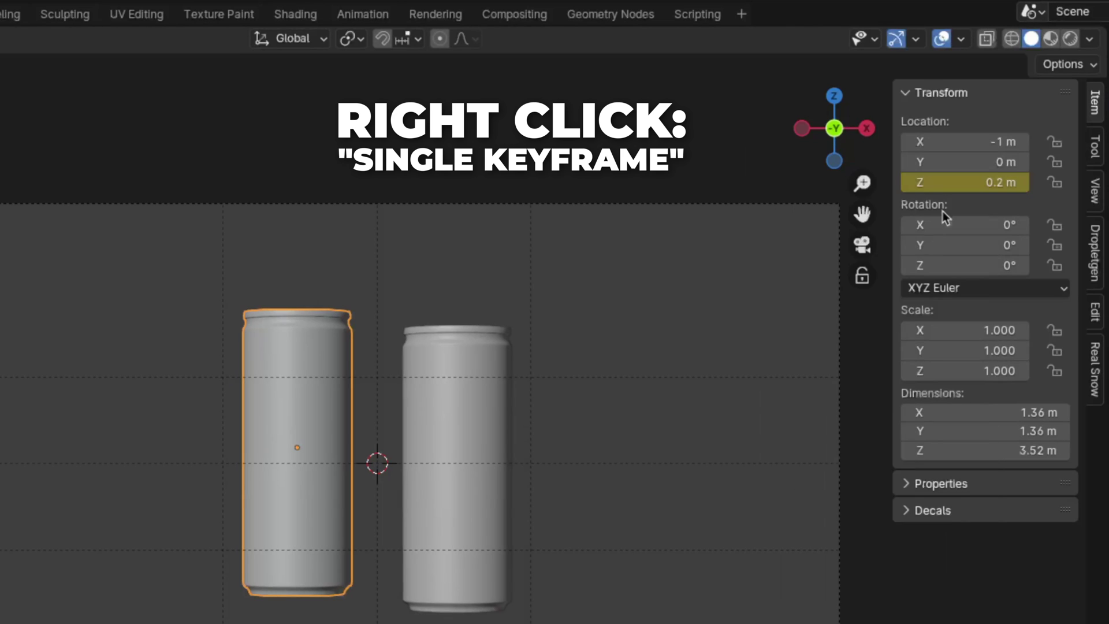
Set the right can's Z to -0.2 m and replace its frame 90 keyframe.
left_click(589, 369)
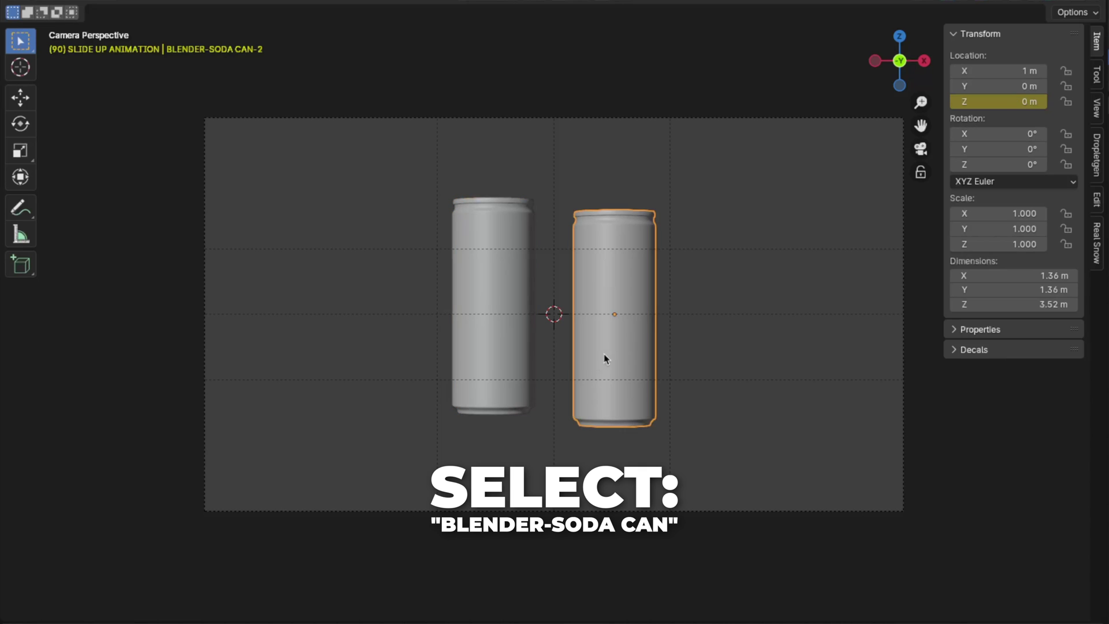
left_click(999, 103)
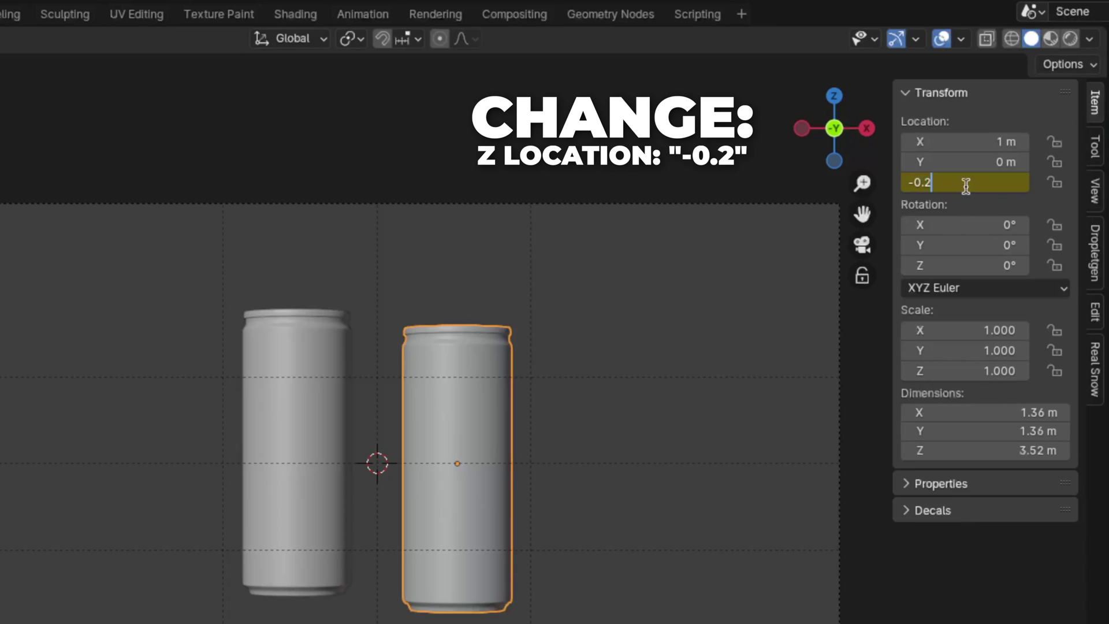
key("Return")
right_click(965, 184)
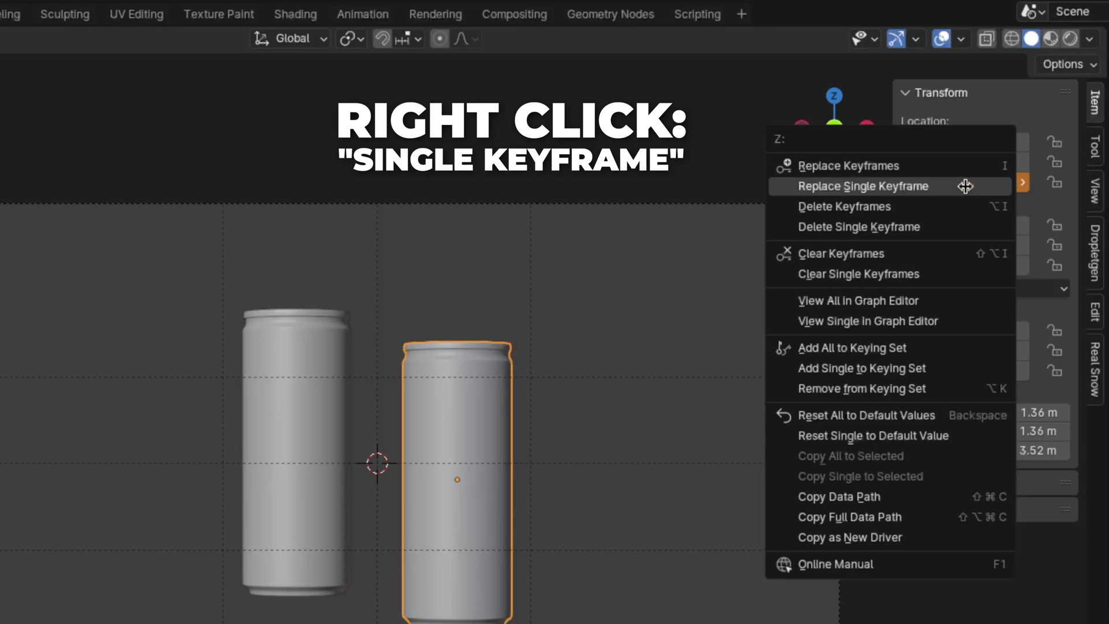
left_click(966, 186)
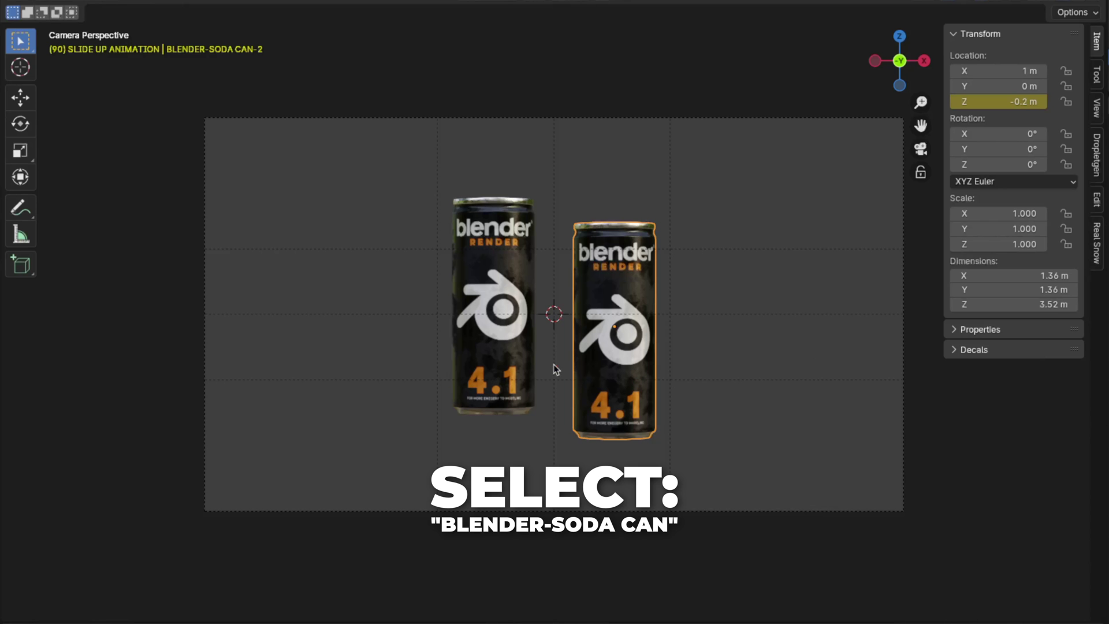
Tilt the left can freely and keyframe its rotation at frame 90.
left_click(503, 331)
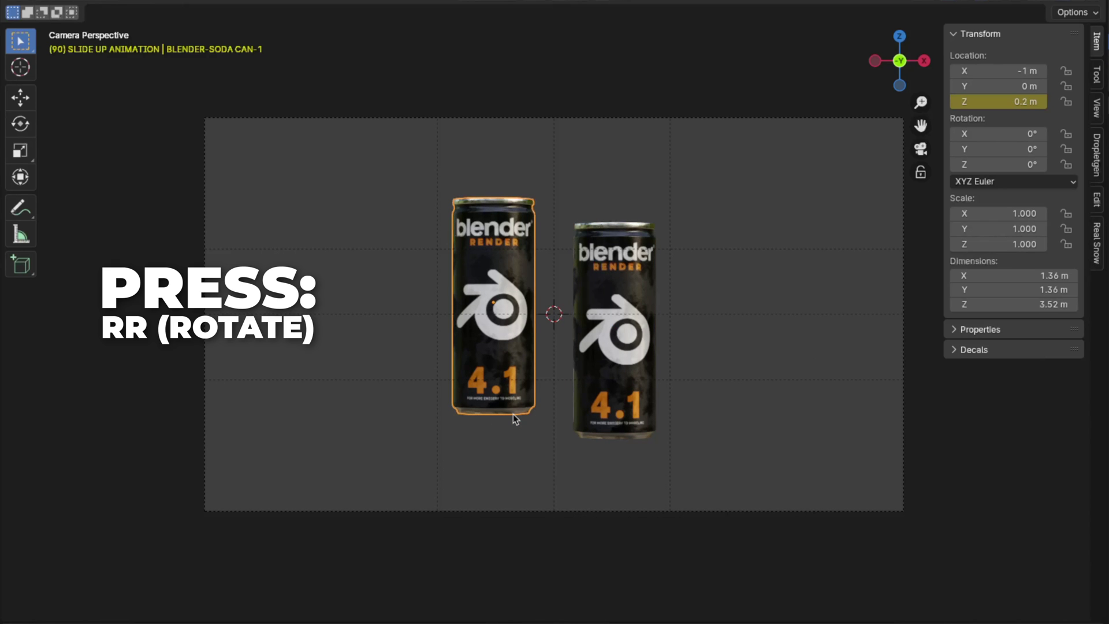
key("r")
key("r")
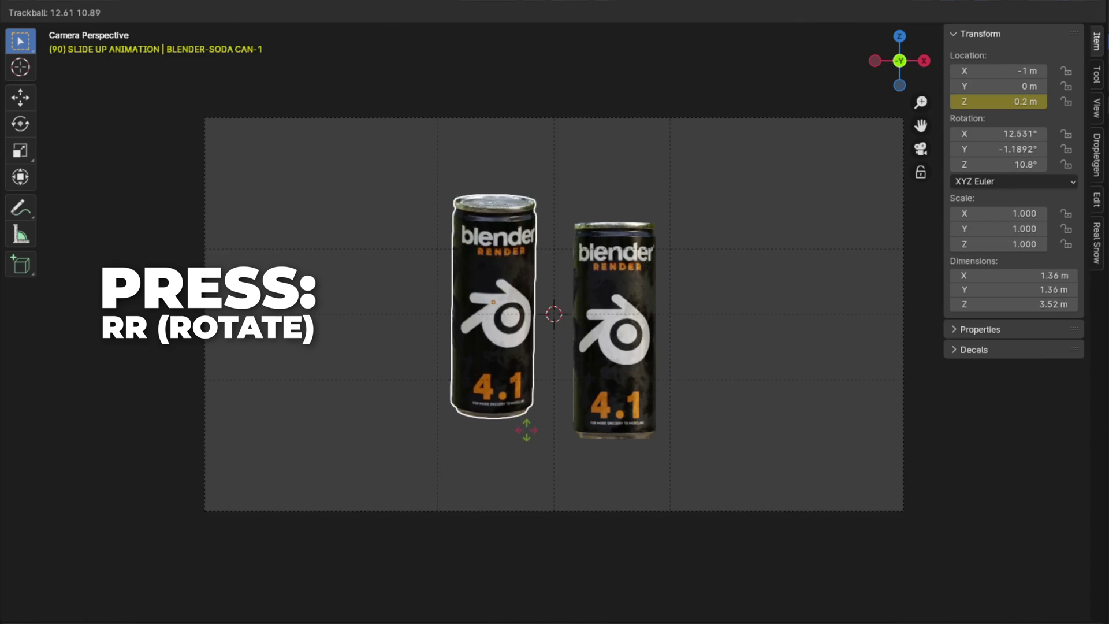
left_click(527, 433)
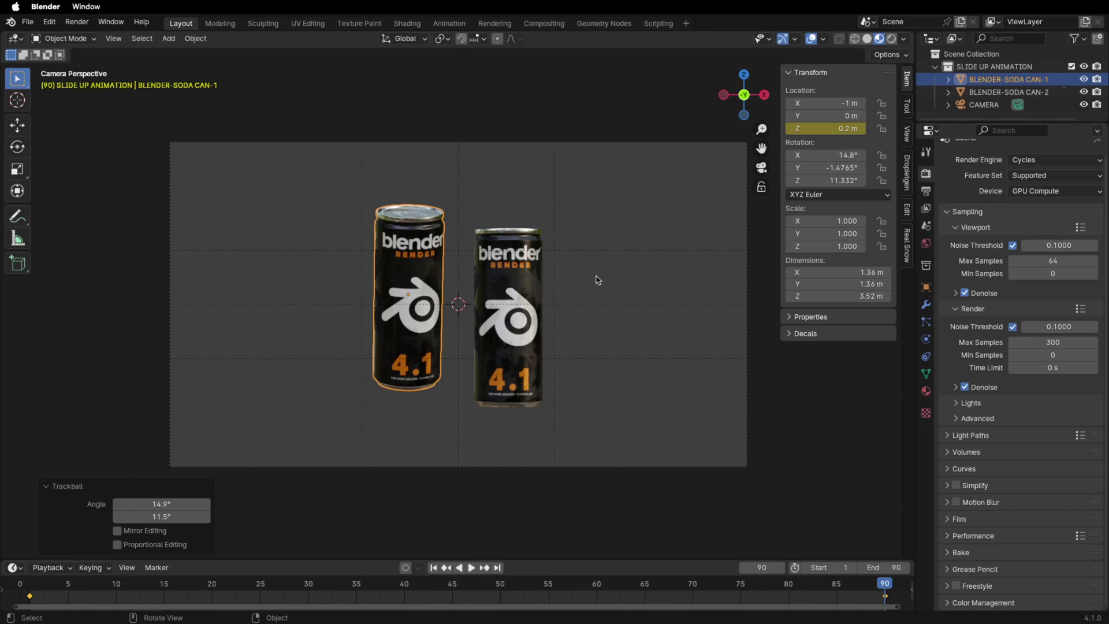
key("k")
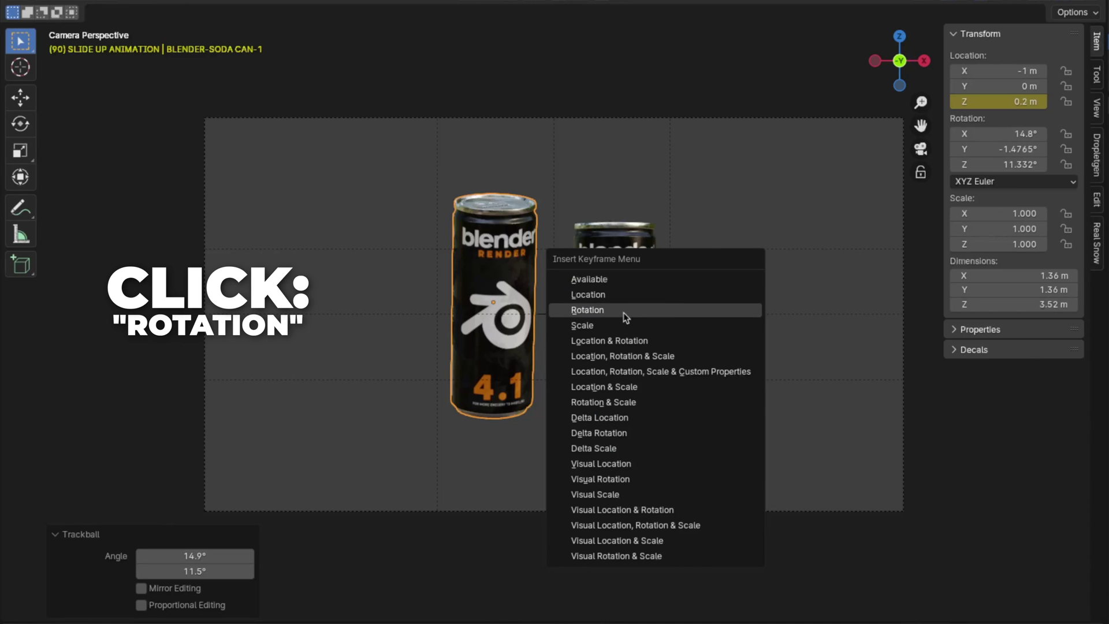
left_click(586, 310)
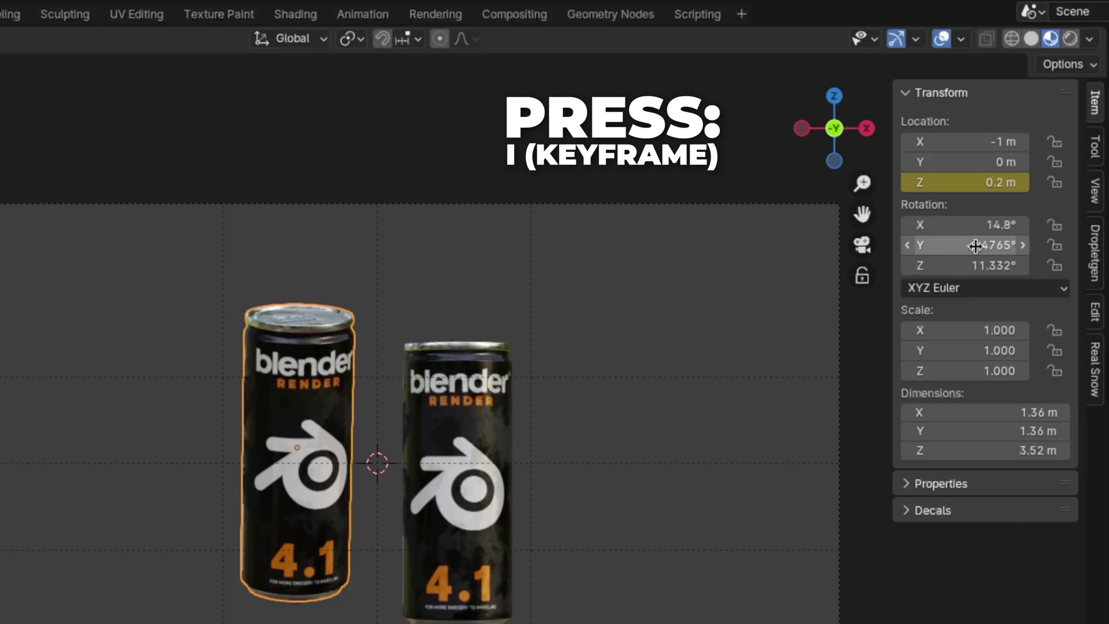
key("i")
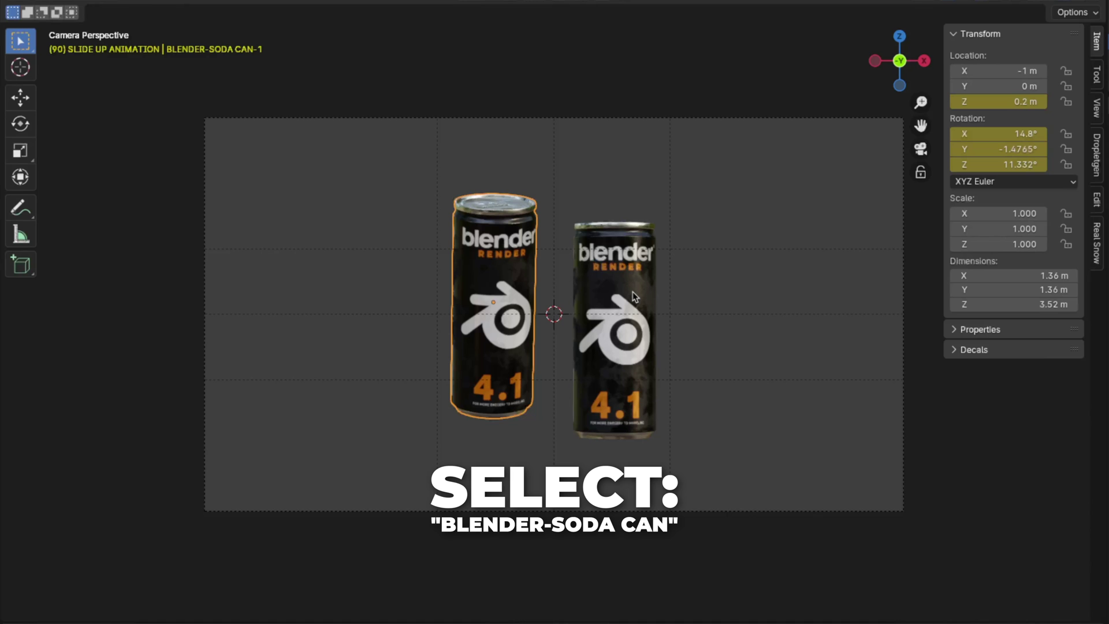
Tilt the right can to about X -6.1°, Y -1.3°, Z -24.6° and keyframe its rotation.
left_click(634, 297)
key("r")
key("r")
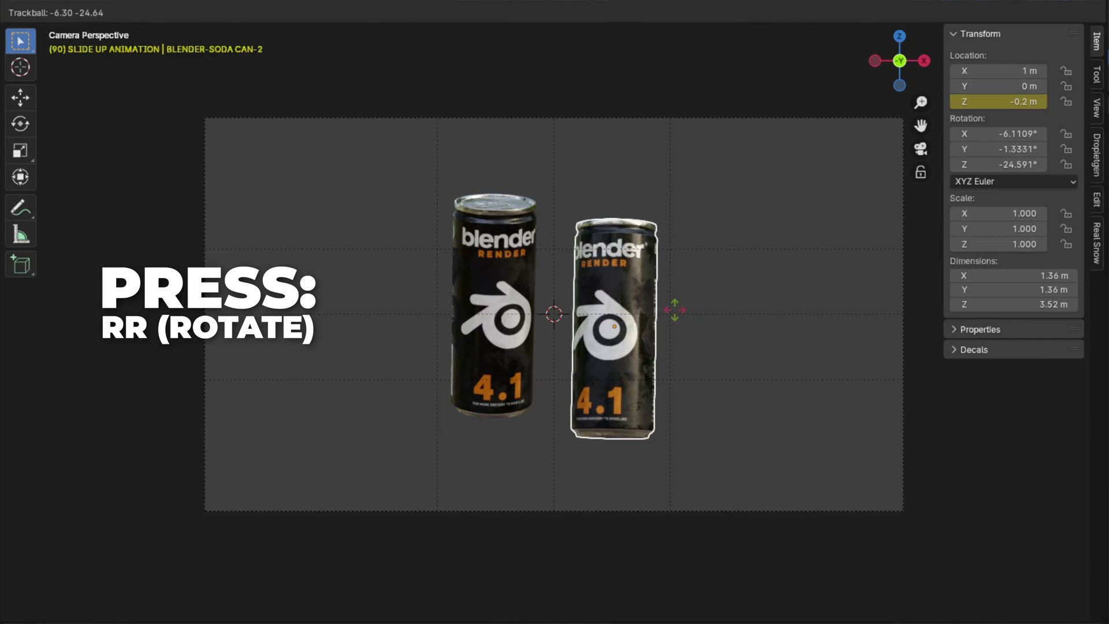
left_click(675, 310)
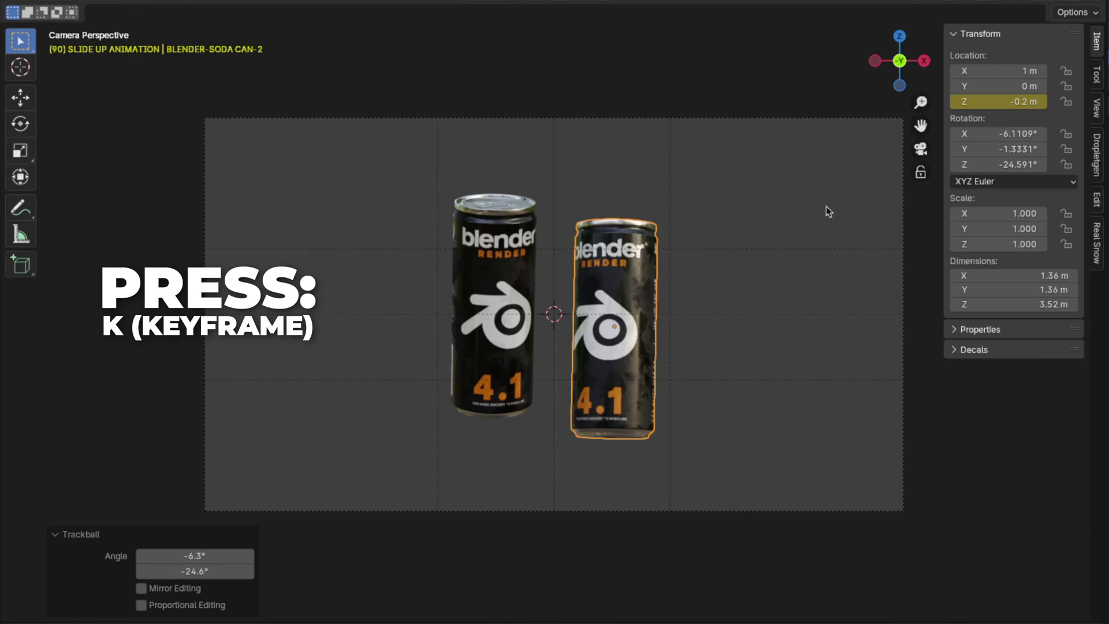
key("k")
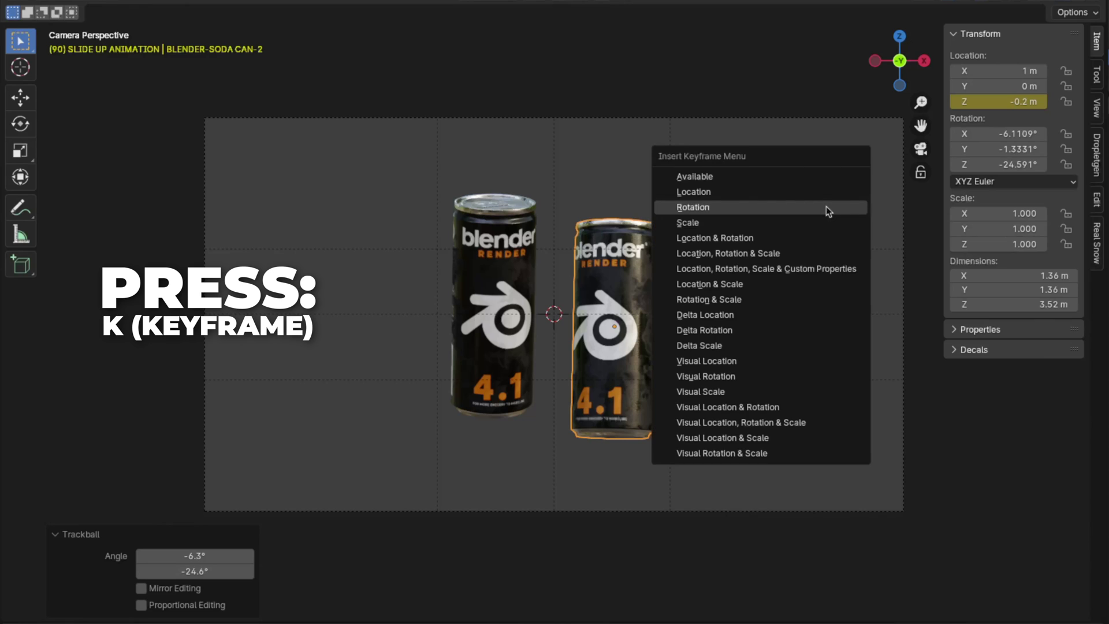
left_click(729, 205)
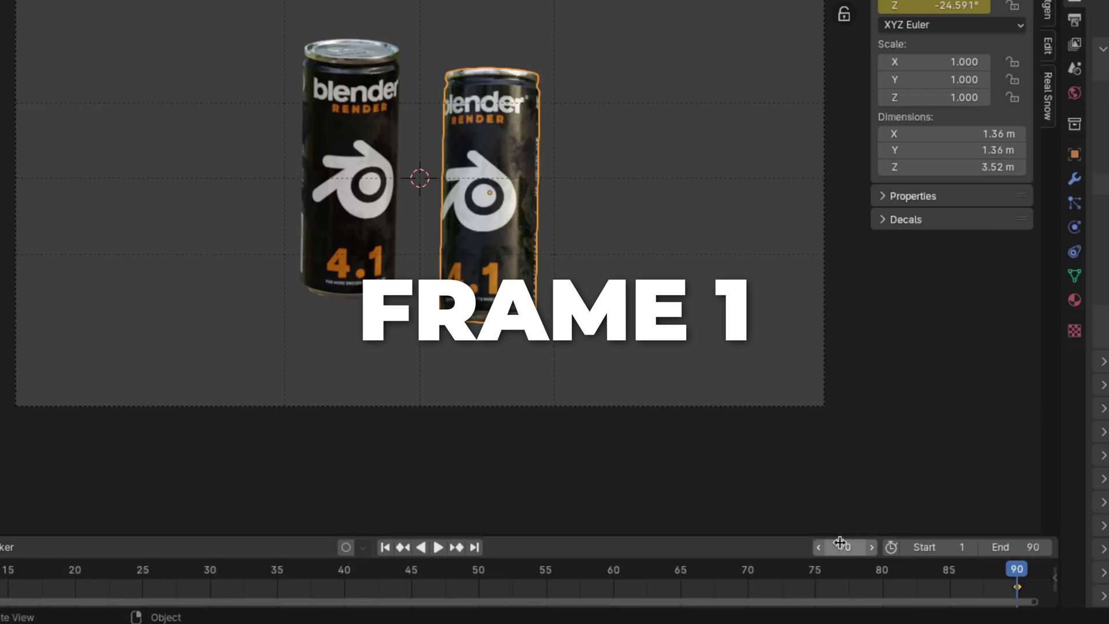
Jump to frame 1 and bring both lowered cans into view.
double_click(840, 547)
type("1")
key("Return")
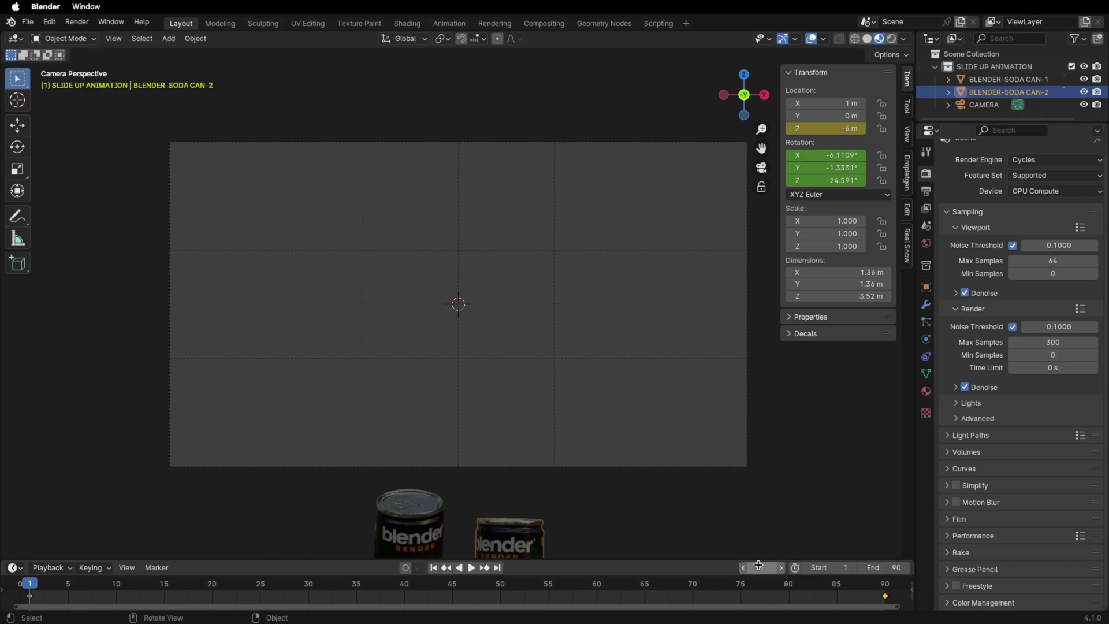
left_click_drag(762, 148, 761, 6)
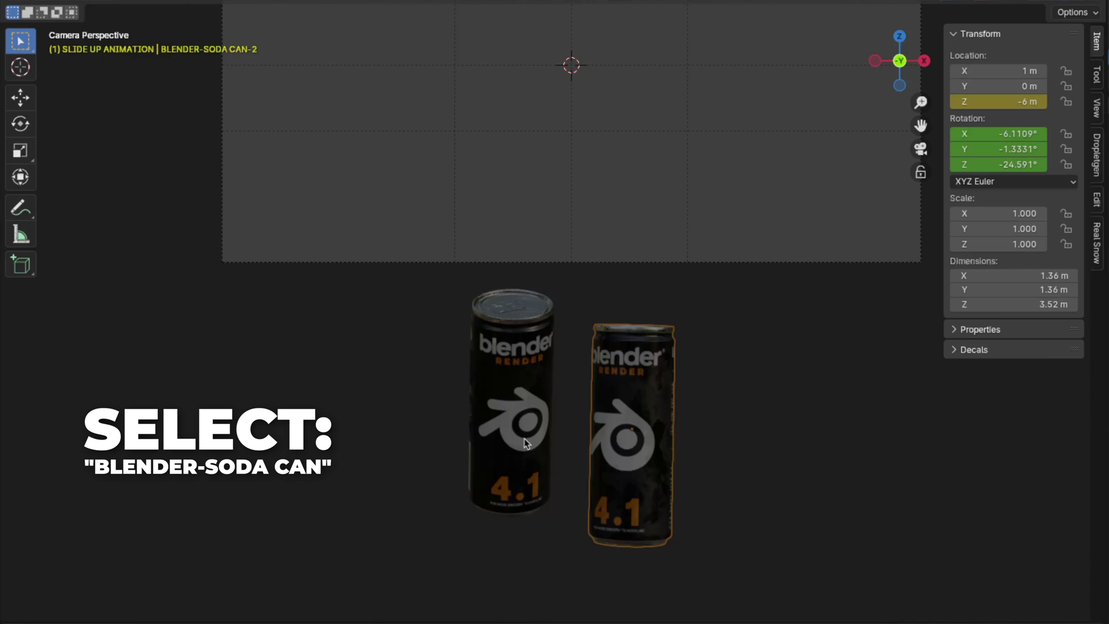
Twist the left can into a strong starting rotation and keyframe its rotation.
left_click(525, 442)
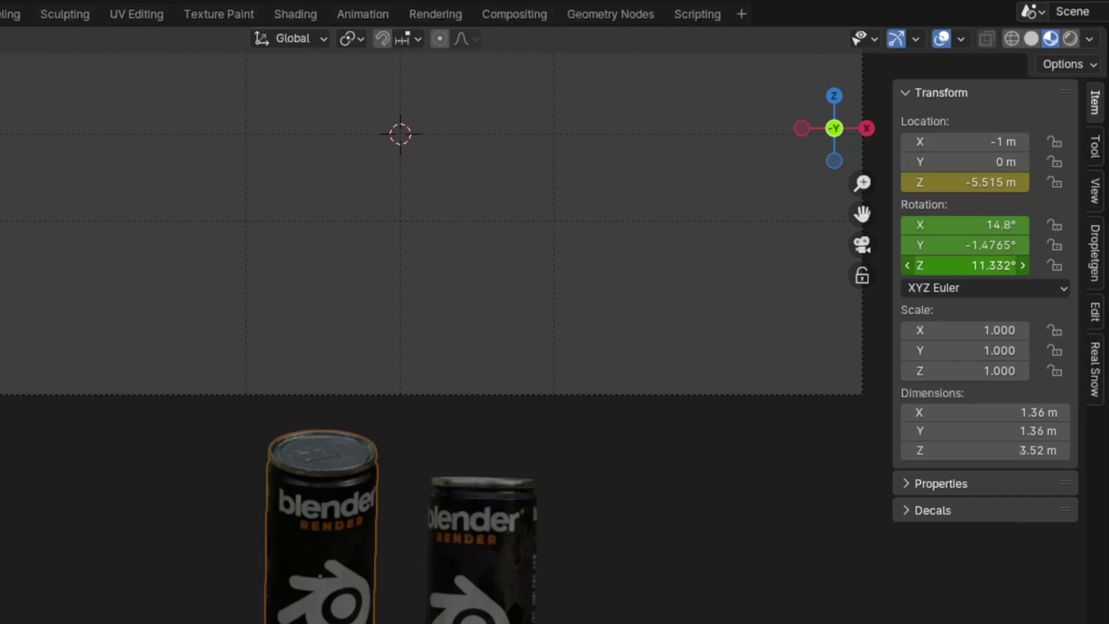
left_click_drag(1006, 164, 952, 164)
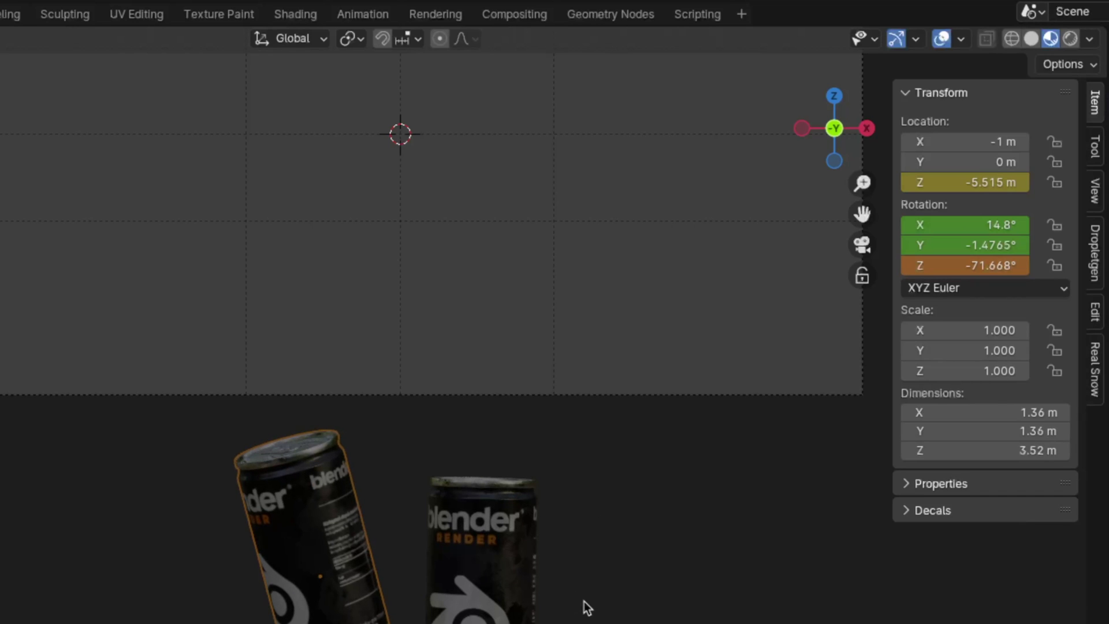
key("r")
key("r")
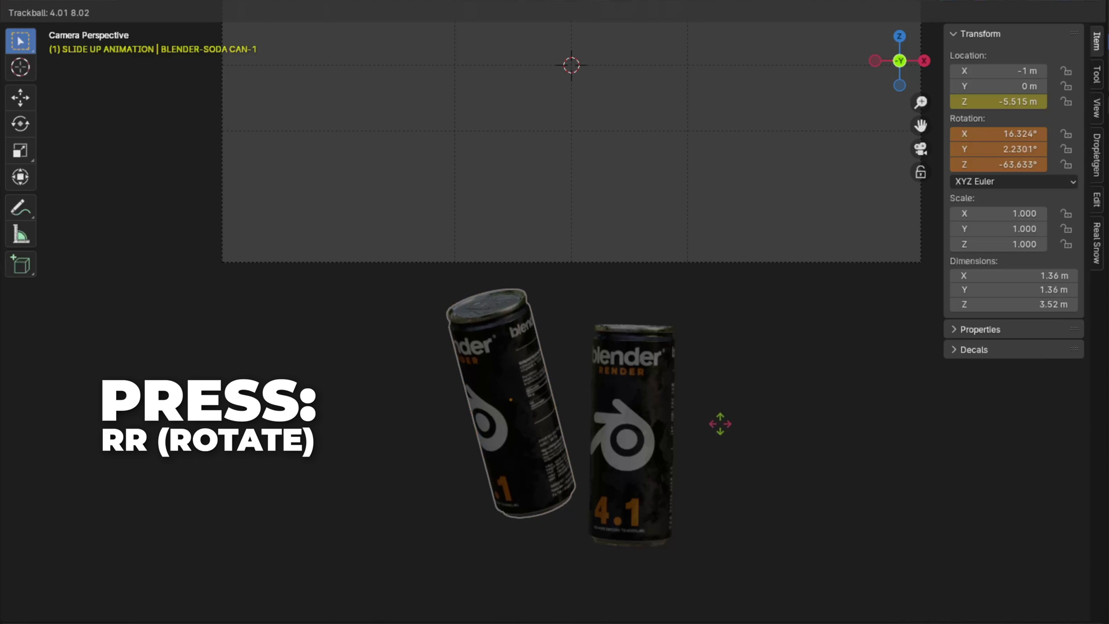
left_click(716, 391)
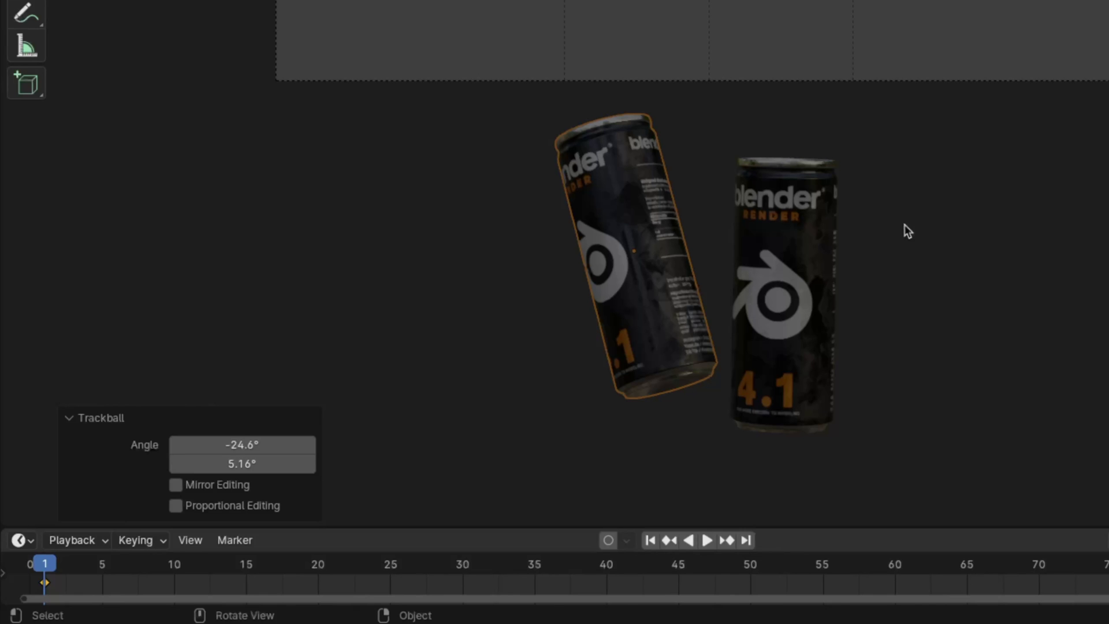
key("r")
left_click(918, 243)
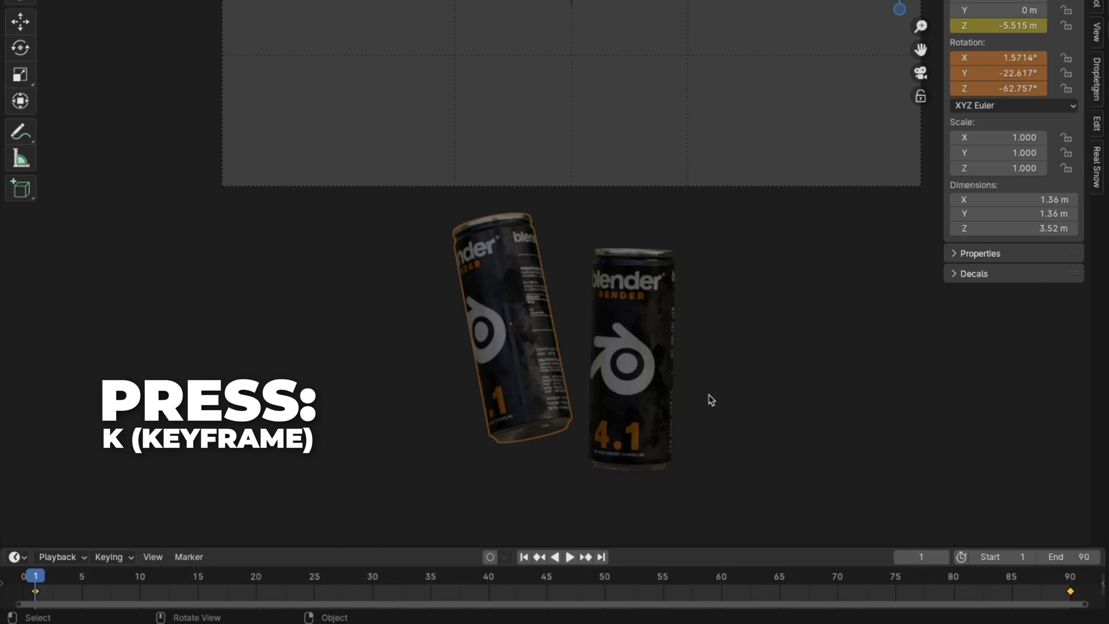
key("k")
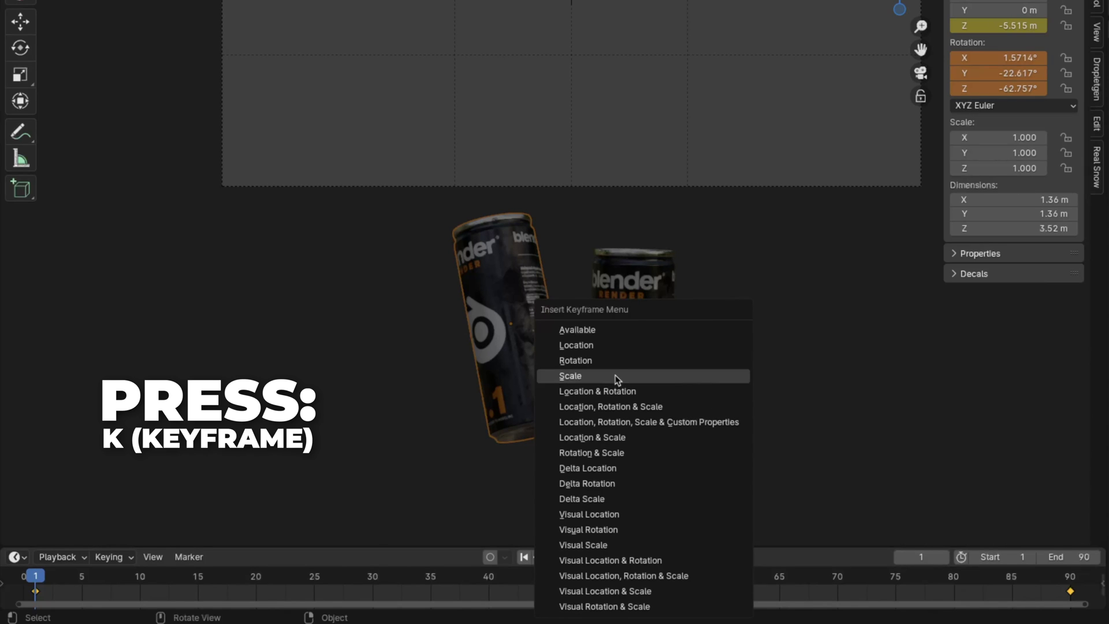
left_click(589, 364)
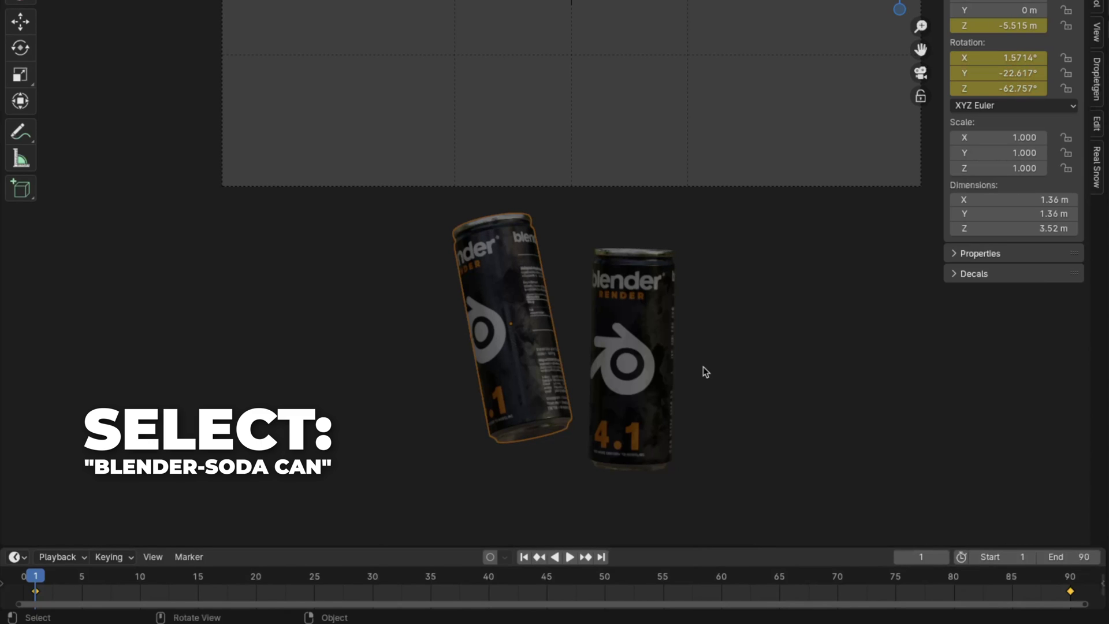
Spin and tilt the right can to about X 5.16°, Y -2.48°, Z 65.52°, keyframing its rotation.
left_click(646, 324)
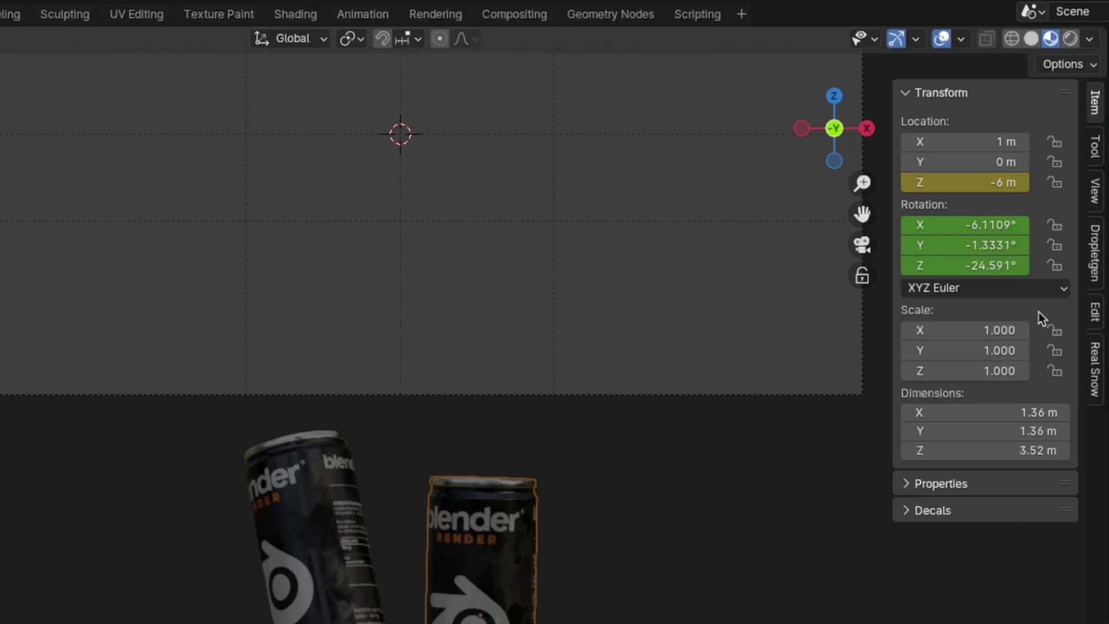
key("r")
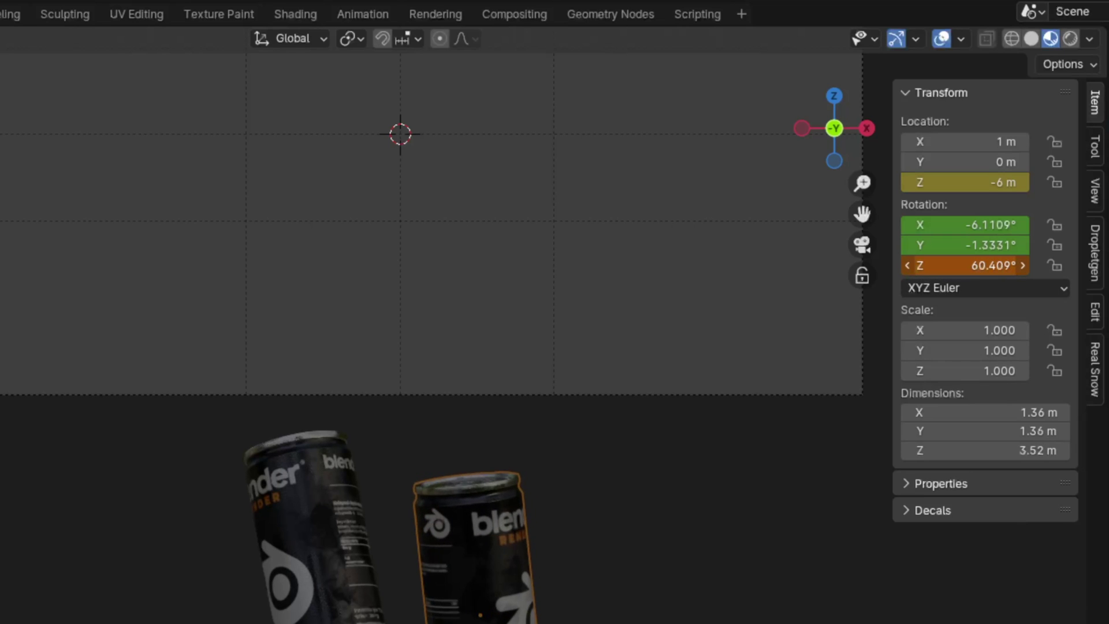
left_click(579, 623)
key("r")
key("r")
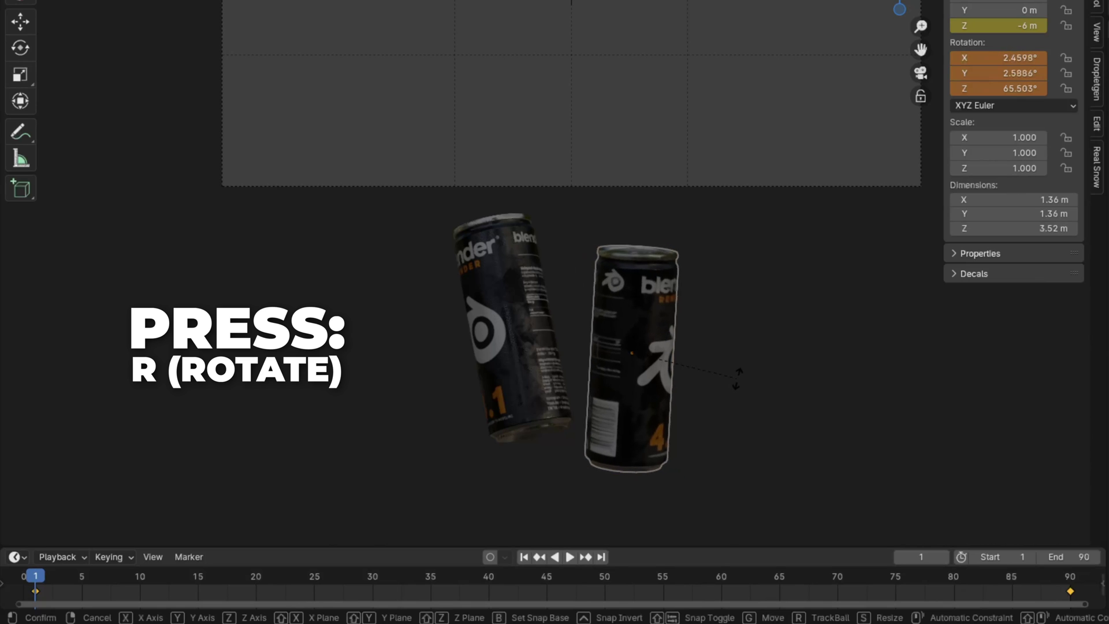
left_click(738, 379)
key("r")
key("r")
left_click(736, 386)
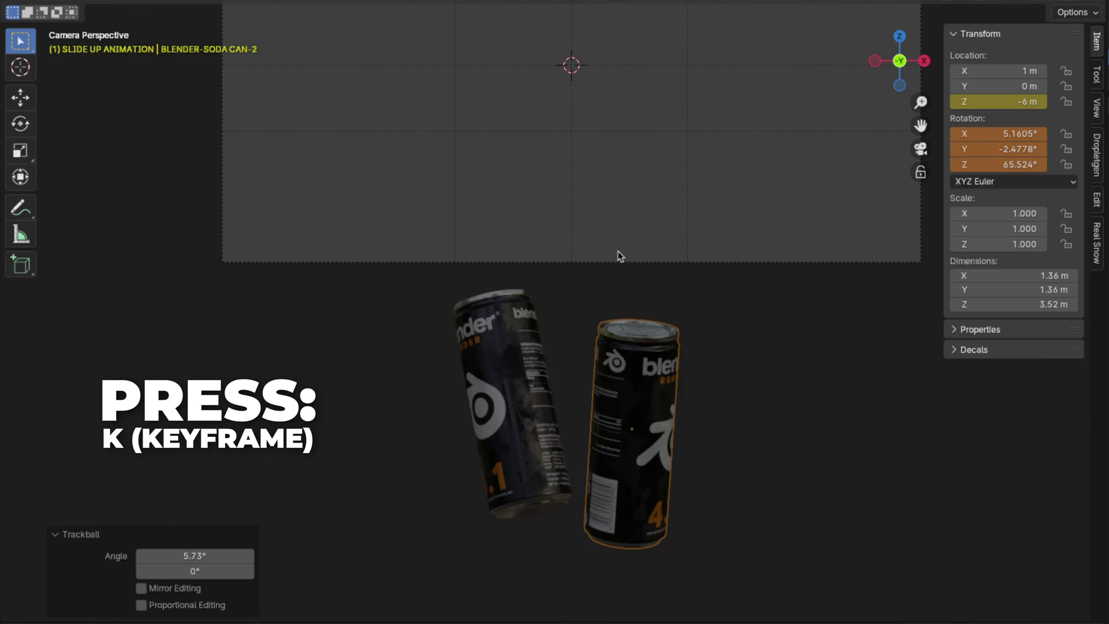
key("k")
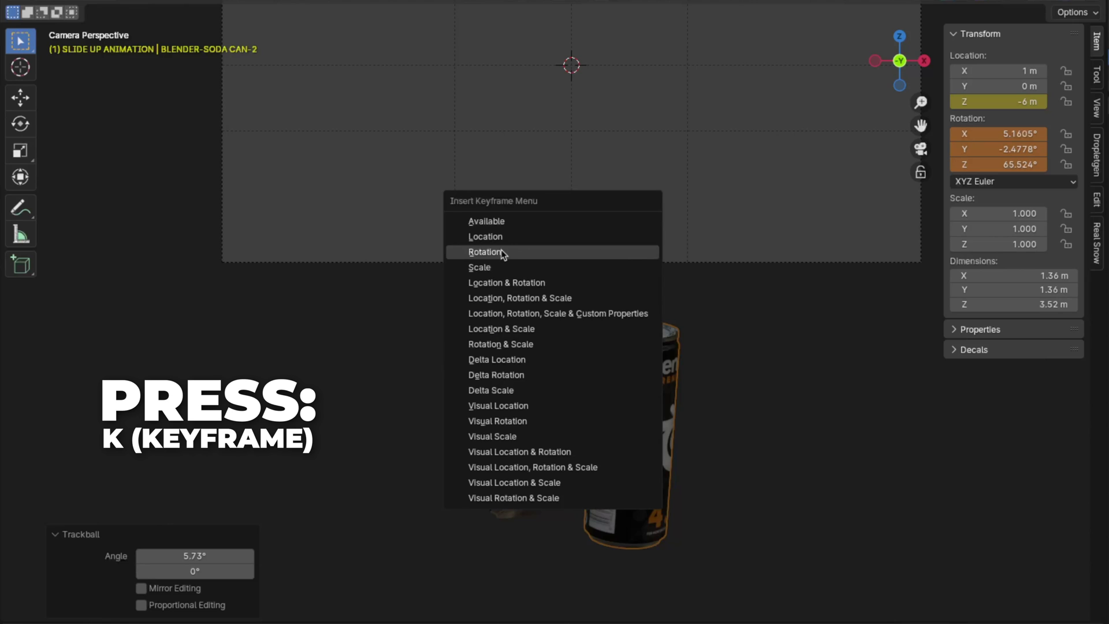
left_click(529, 252)
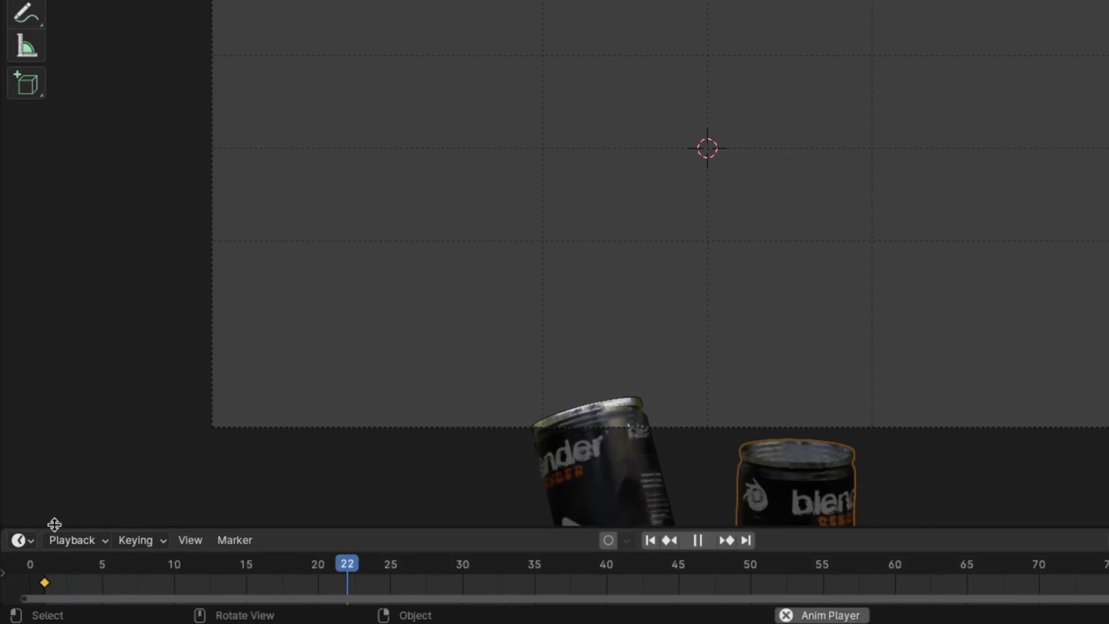
Set the Timeline playback Sync mode to Frame Dropping.
left_click(85, 542)
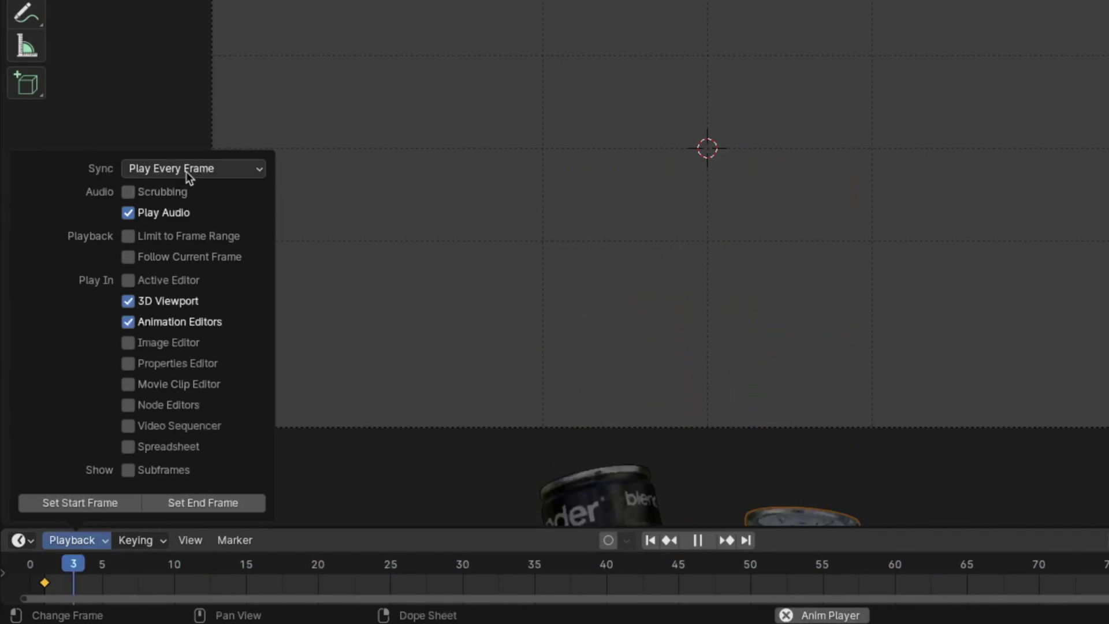
left_click(188, 169)
left_click(174, 210)
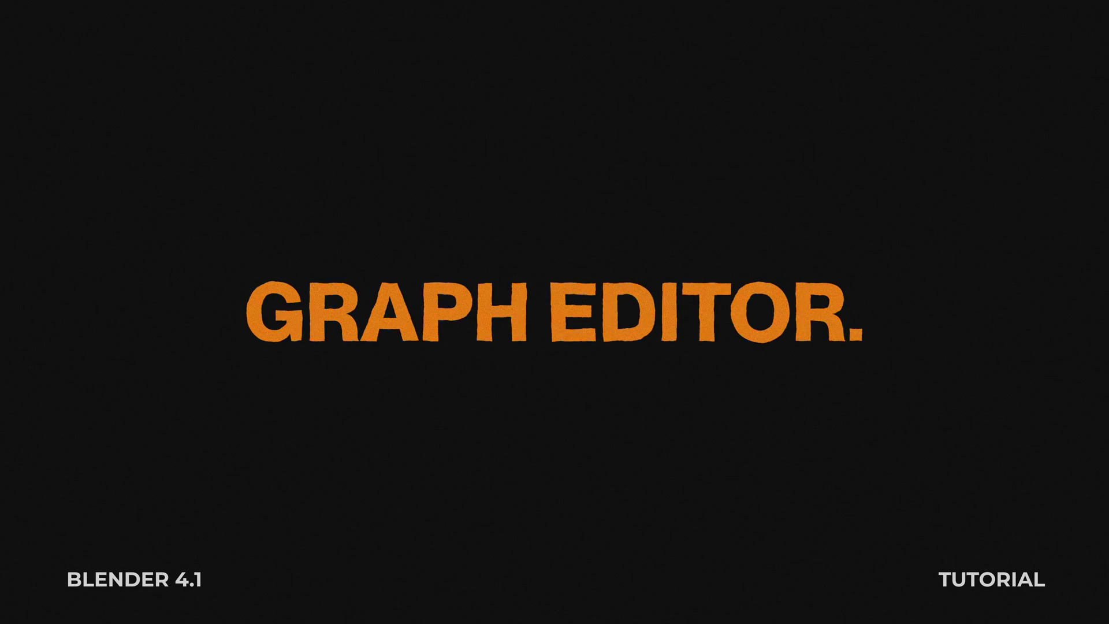
Slide both cans slightly closer together along X, checking from the side and camera views.
key("g")
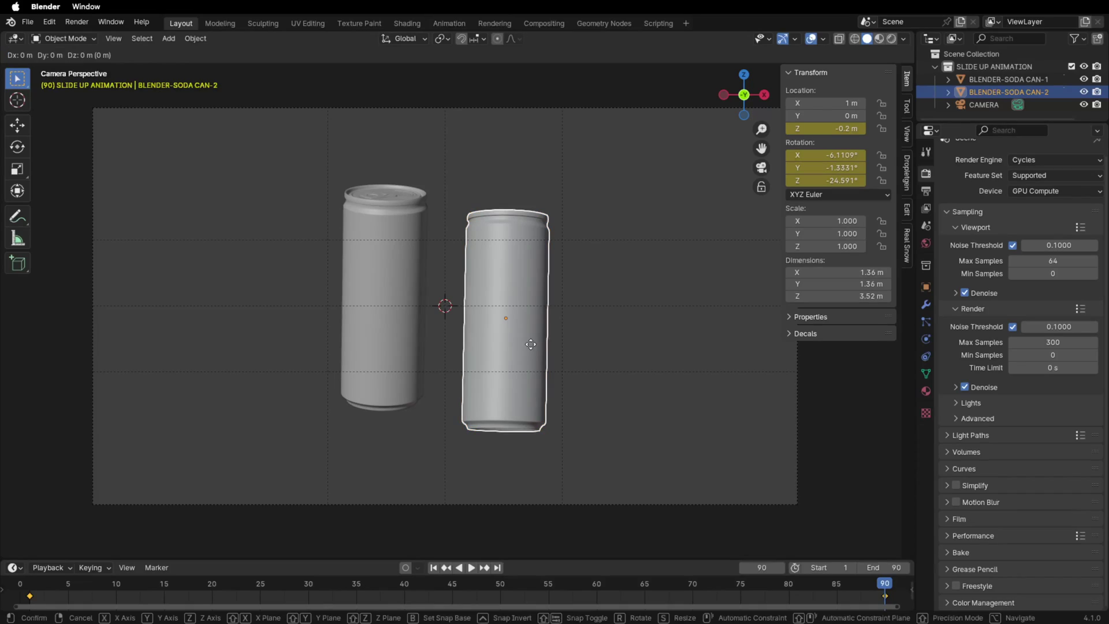
key("x")
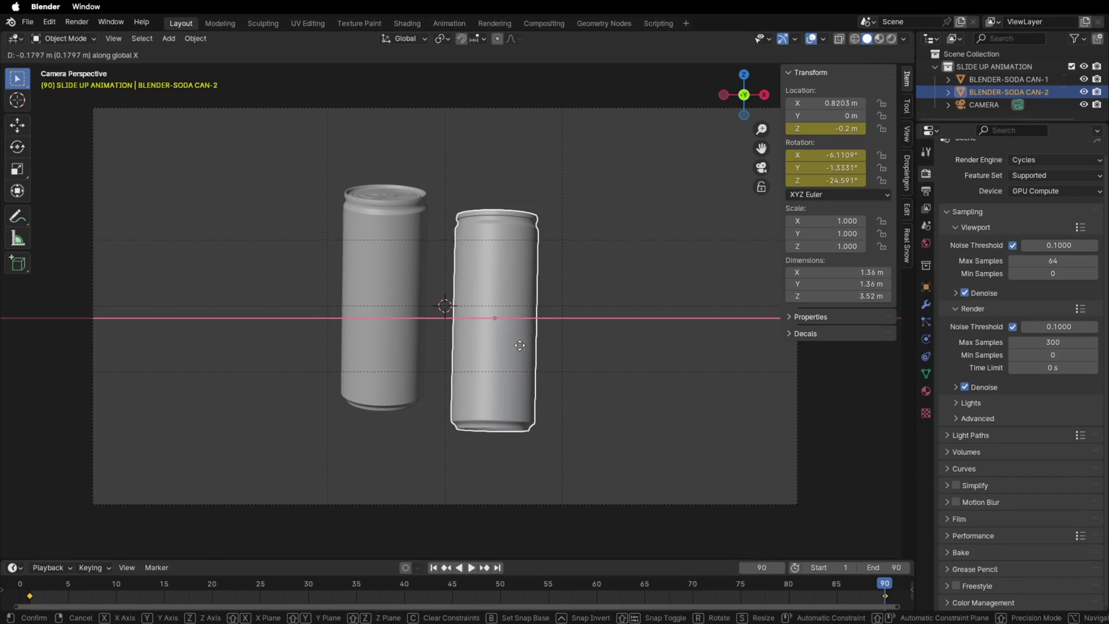
left_click(520, 346)
left_click(381, 301)
key("g")
key("x")
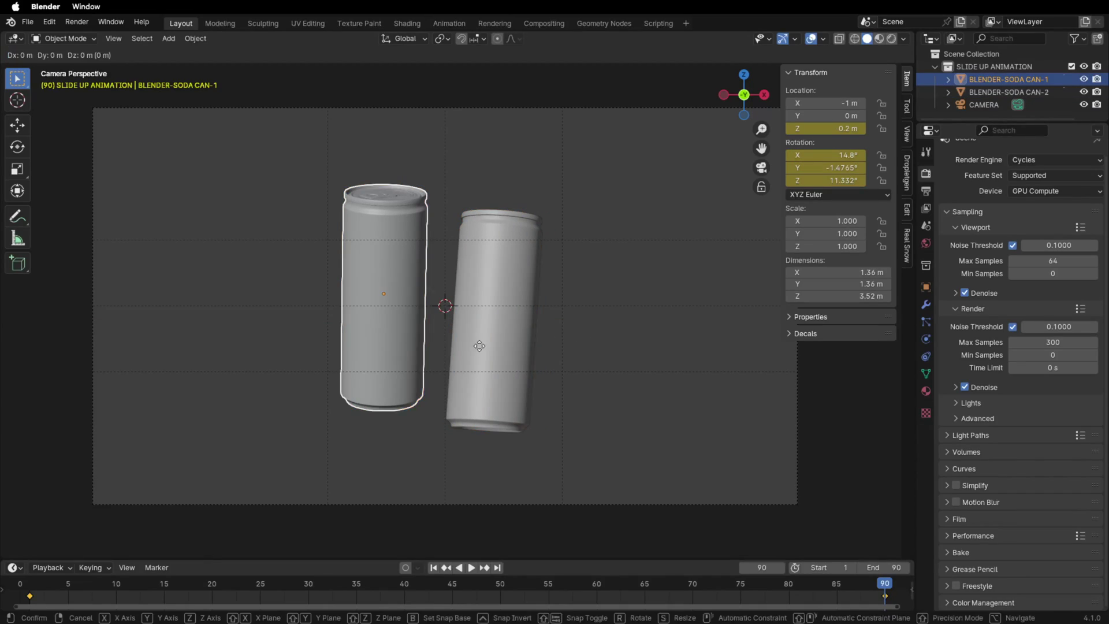
left_click(492, 349)
key("3")
key("0")
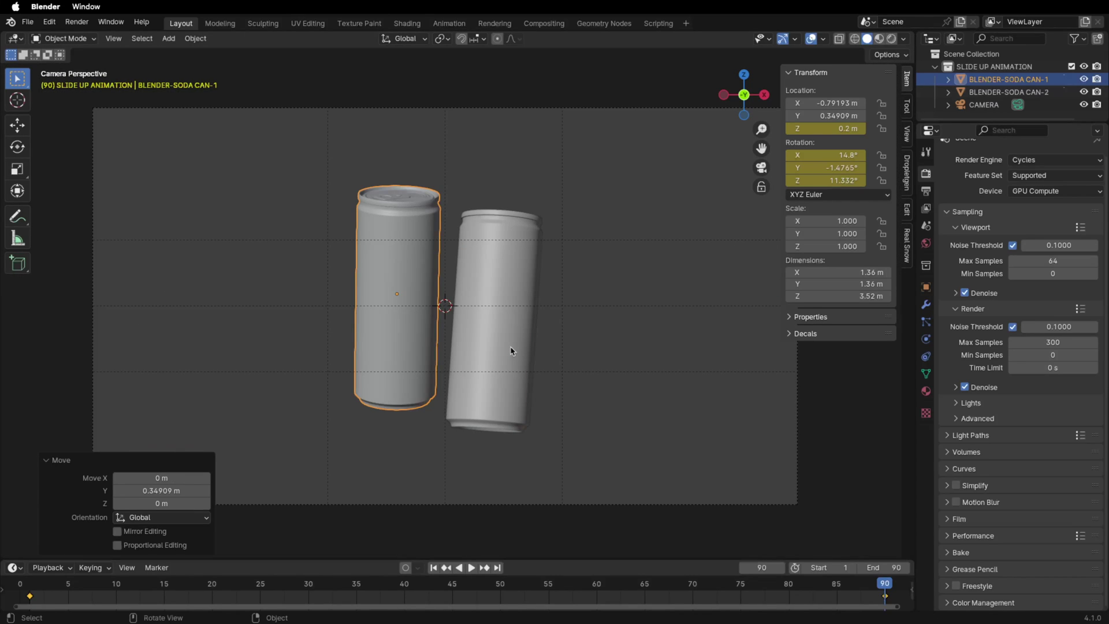
Preview the animation, then split the viewport into two stacked areas.
left_click(513, 351)
left_click(653, 296)
key("space")
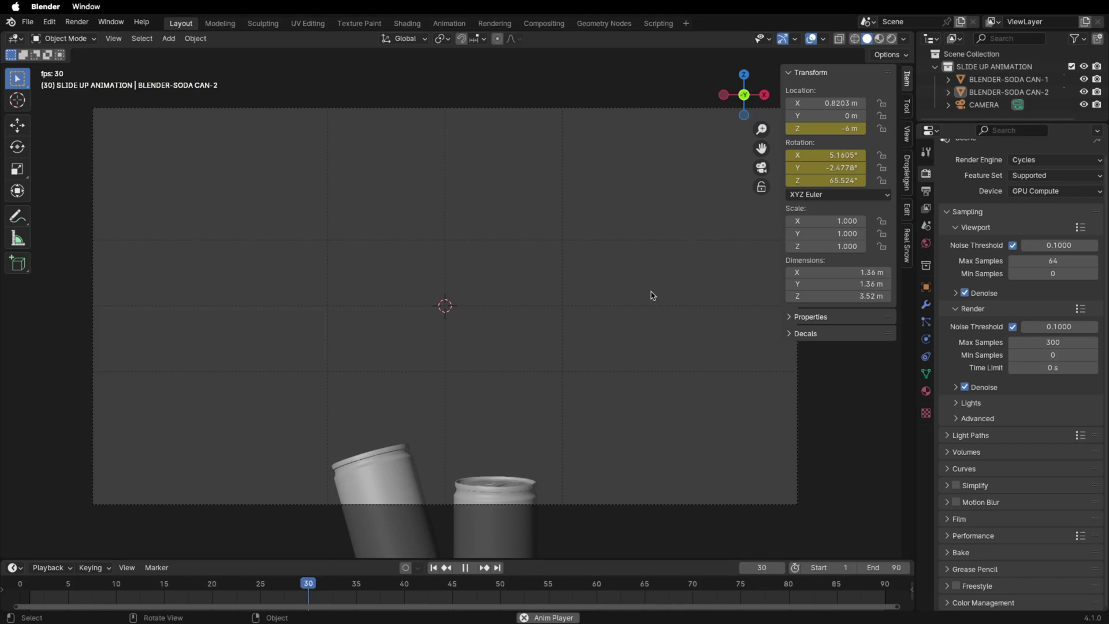
key("space")
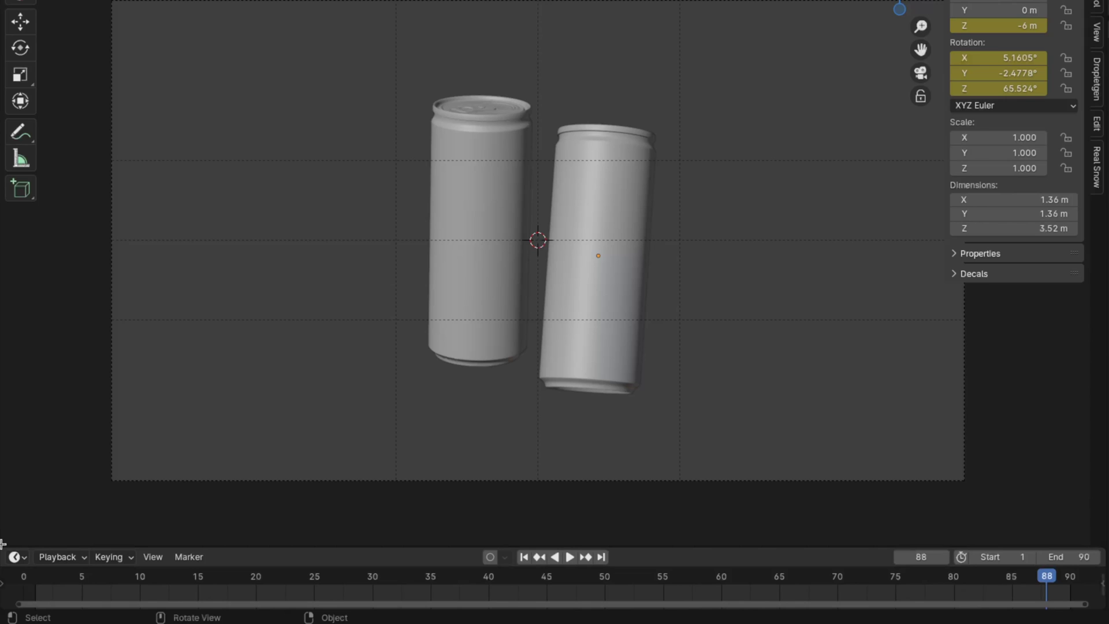
left_click_drag(3, 538, 61, 243)
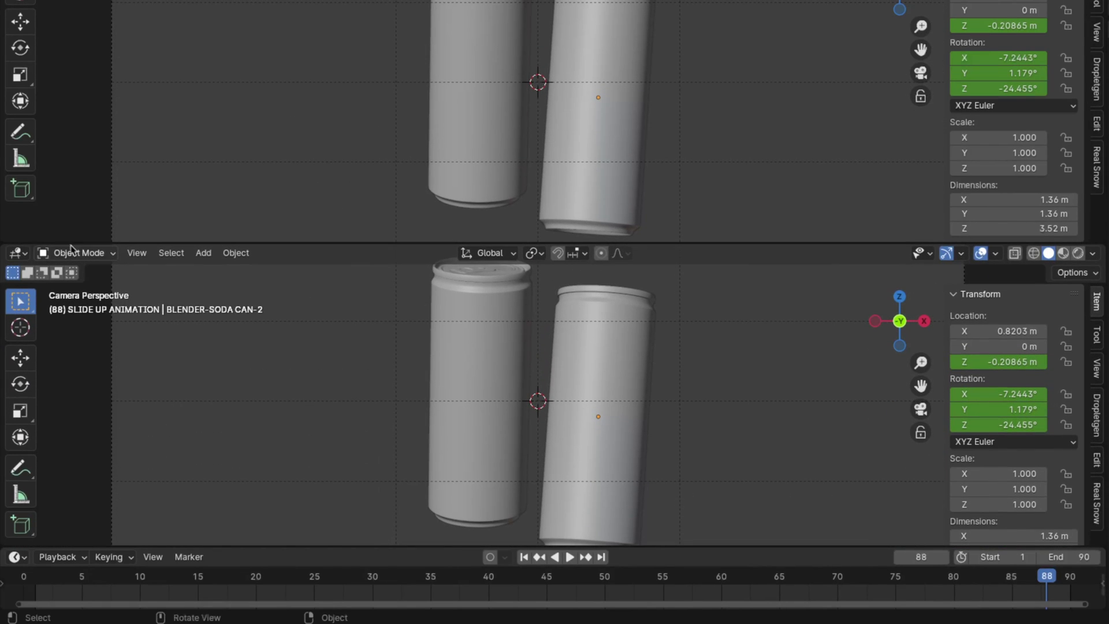
Turn the lower area into the Graph Editor with its sidebar hidden.
left_click(18, 254)
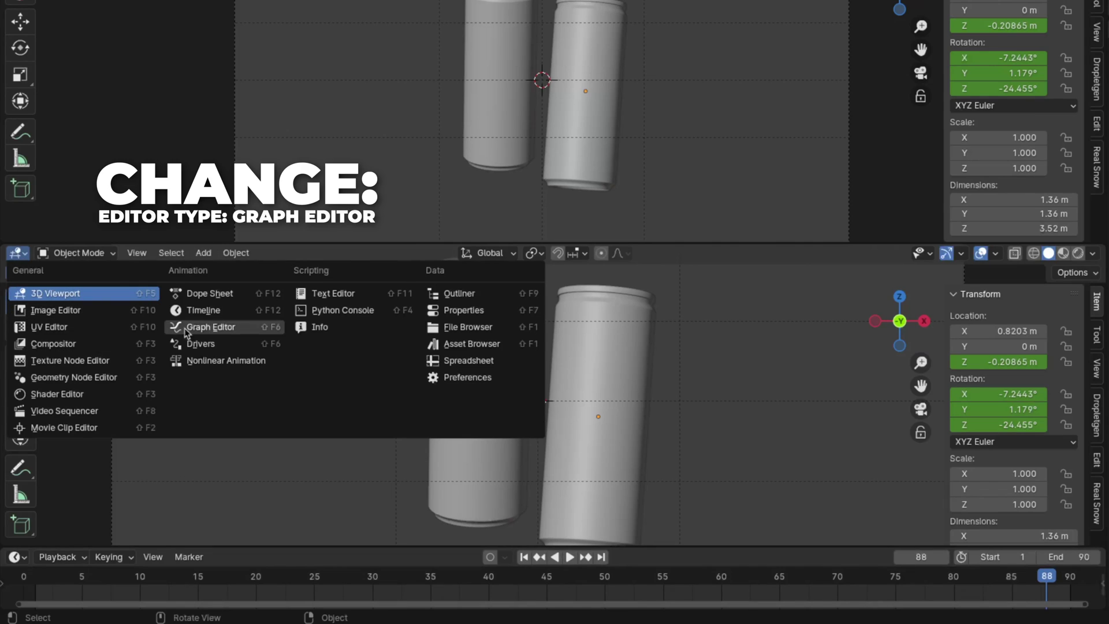
left_click(224, 328)
key("n")
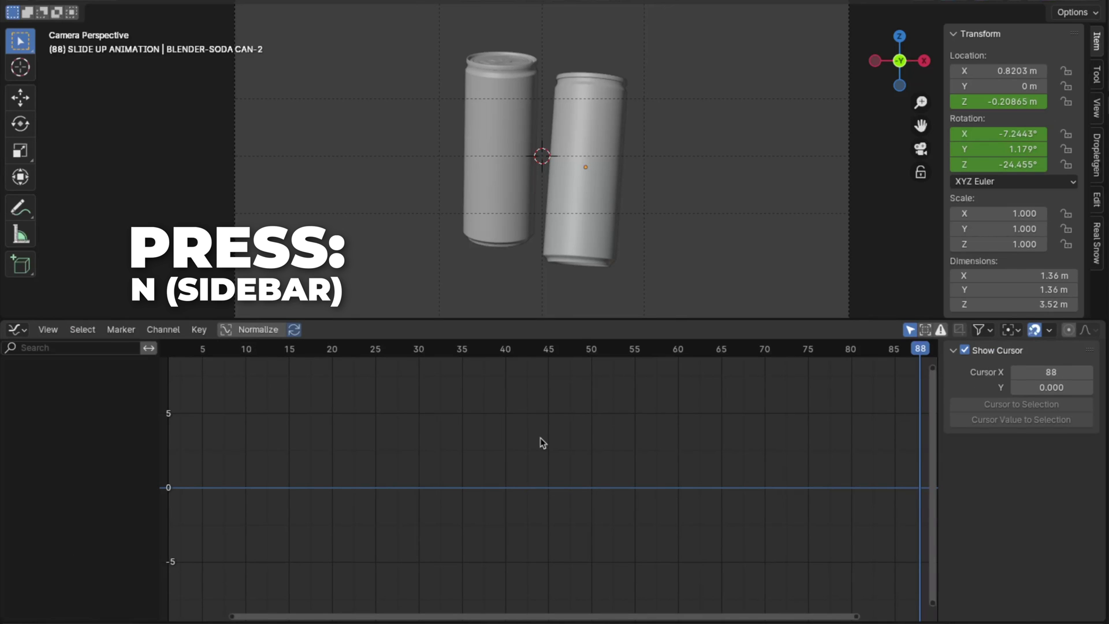
key("n")
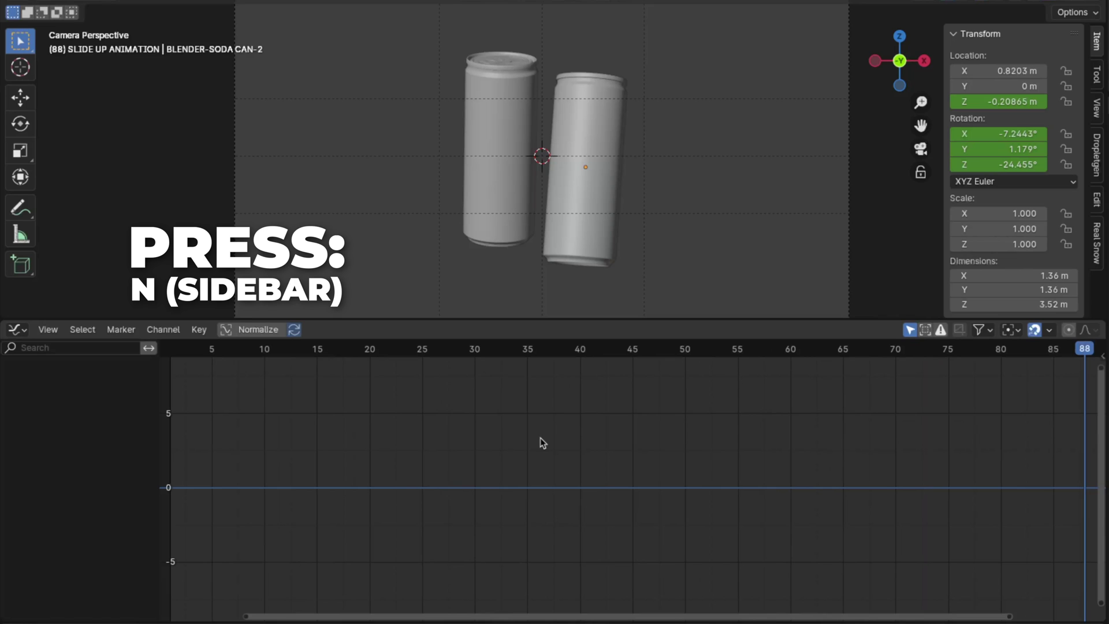
Show only CAN-1's Z Location curve by hiding its X, Y, Z Euler Rotation channels.
left_click(517, 183)
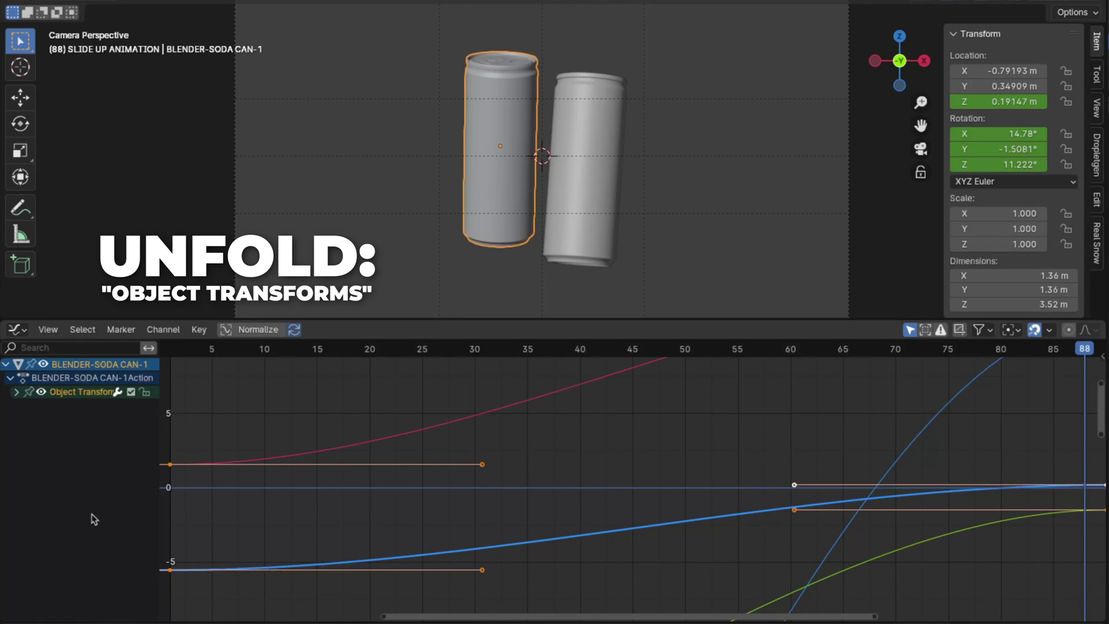
left_click(16, 392)
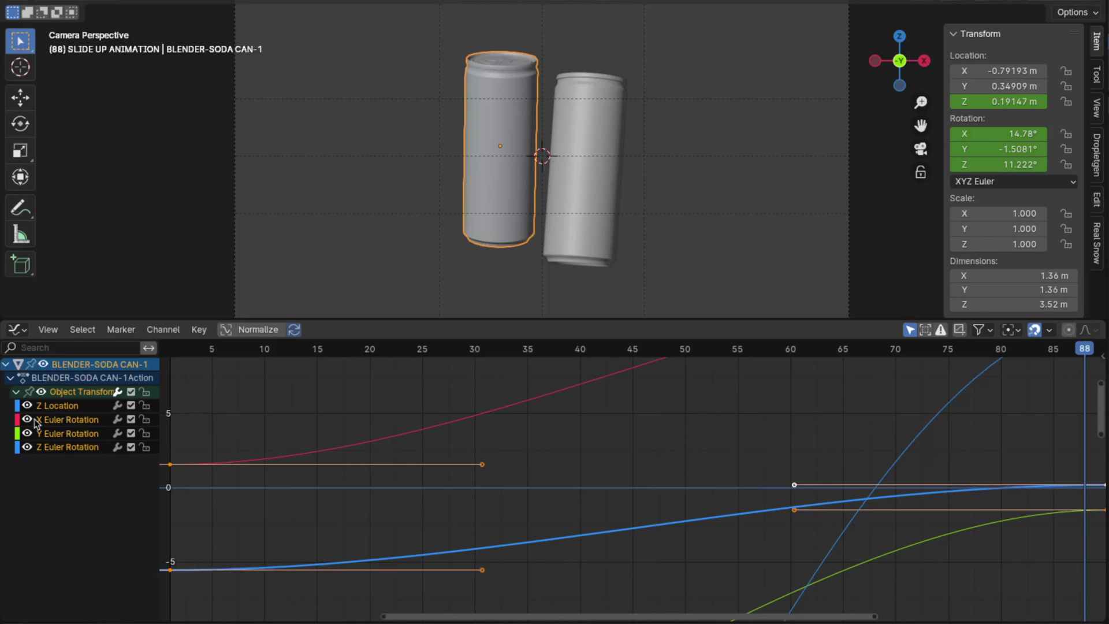
left_click_drag(27, 420, 32, 462)
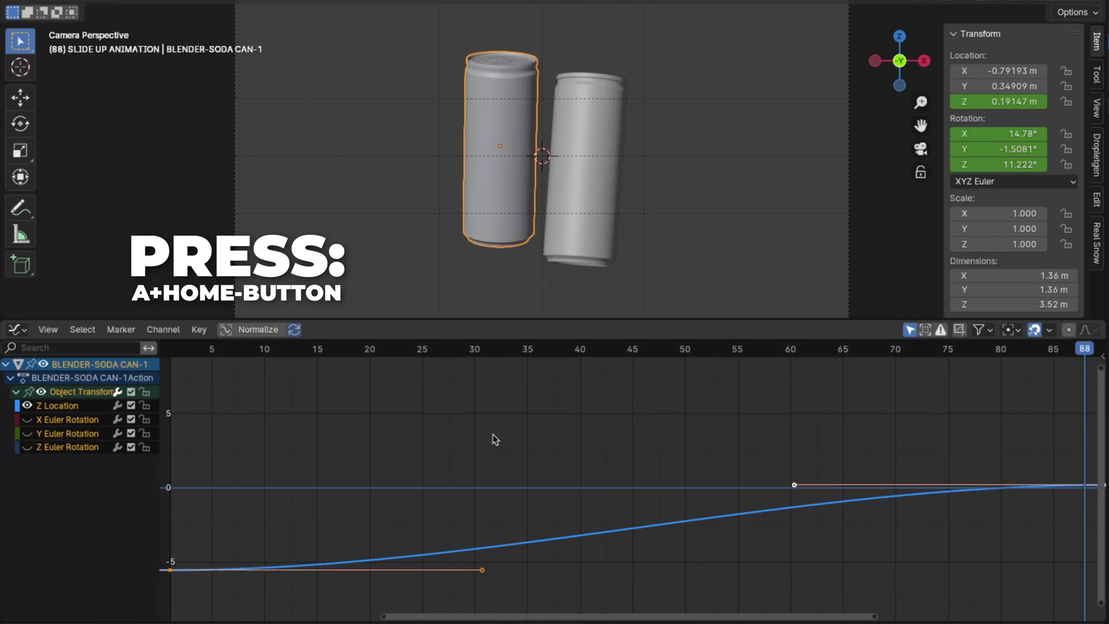
Raise the first Z Location keyframe's right handle high for a fast ease-out, then replay.
key("a")
key("Home")
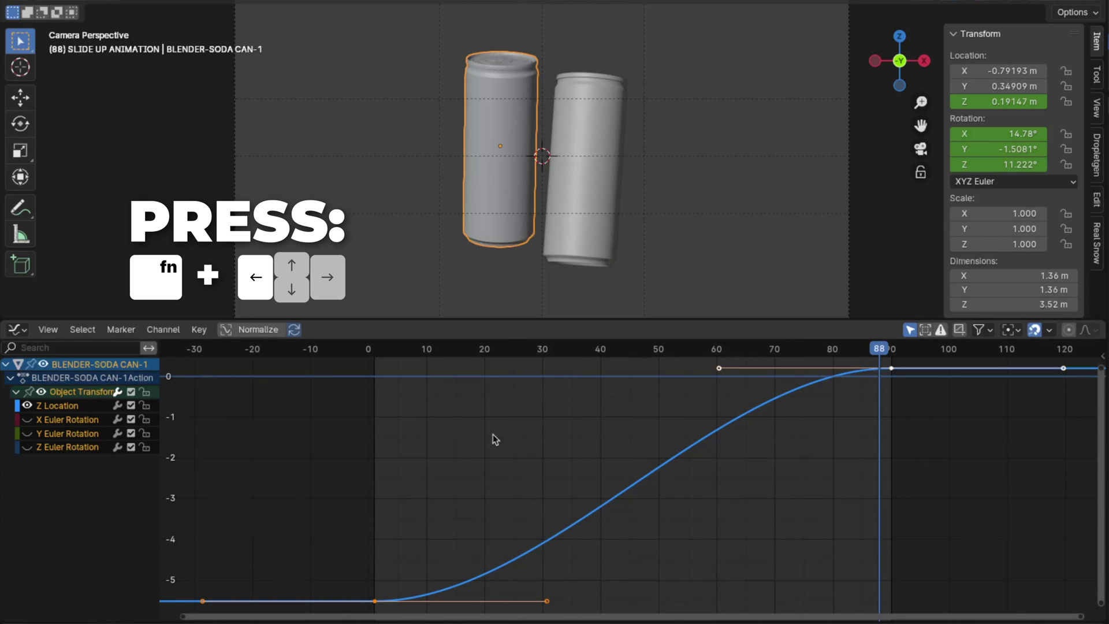
left_click(608, 599)
left_click_drag(601, 573, 532, 614)
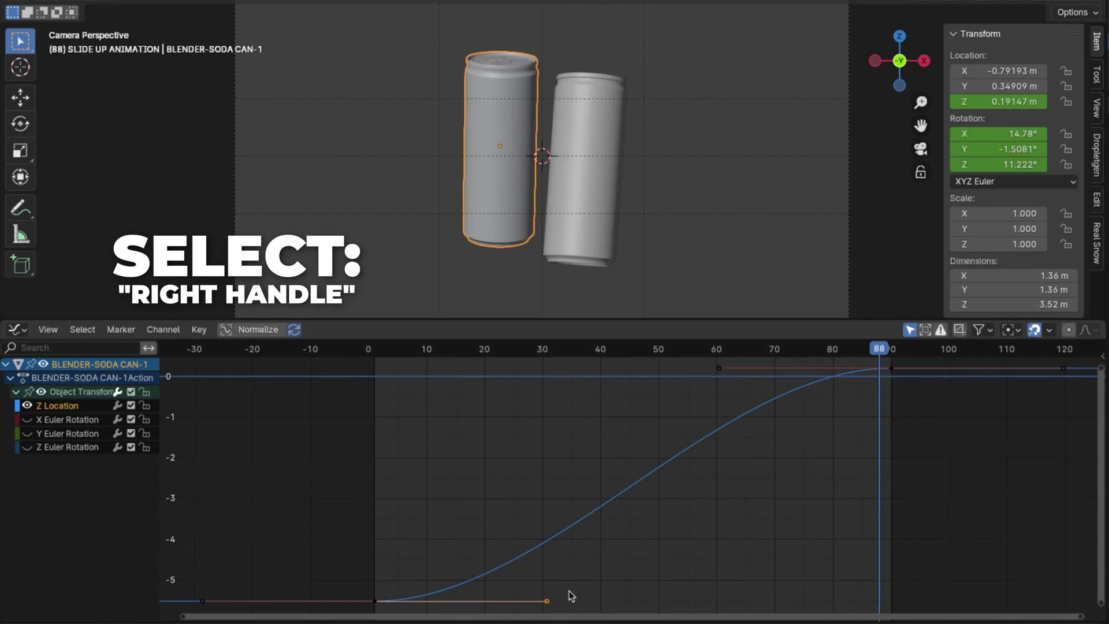
key("g")
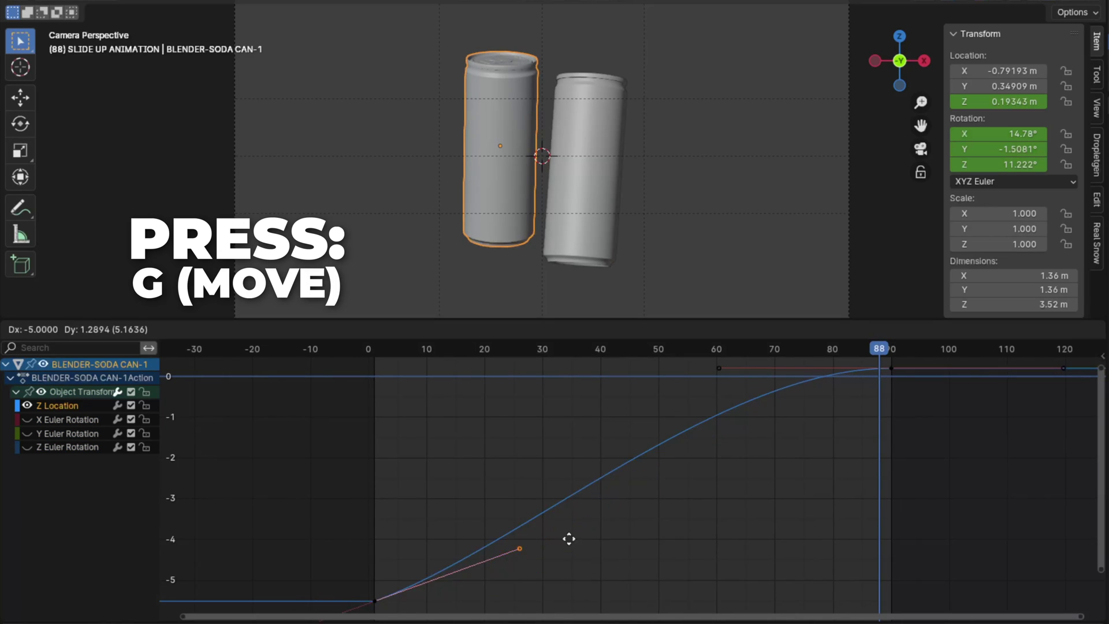
left_click(428, 414)
key("shift+Left")
key("space")
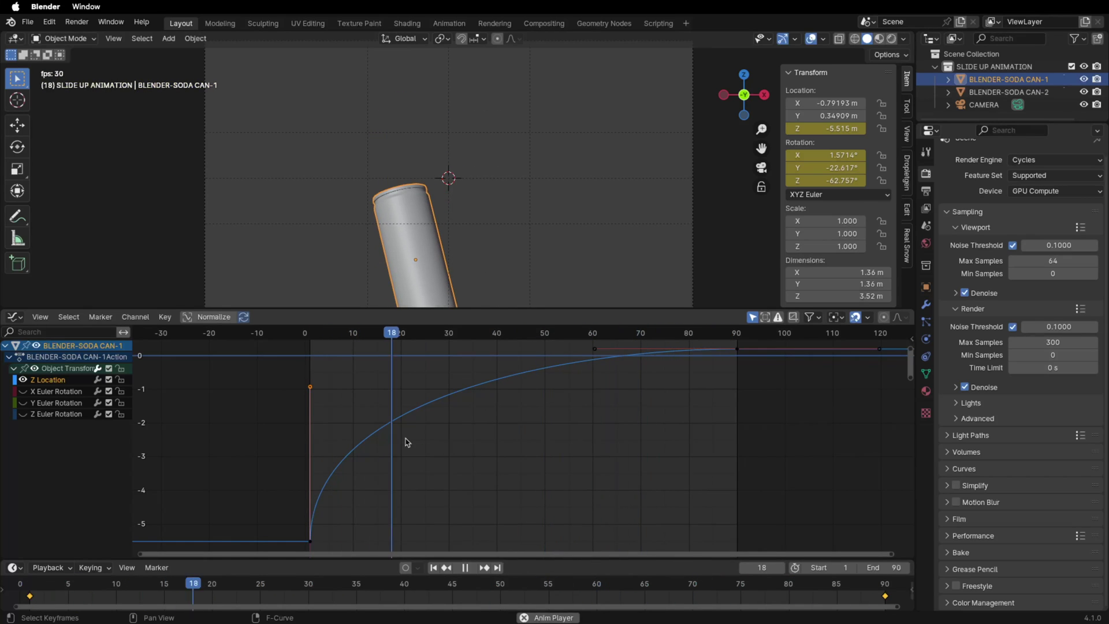
left_click(1002, 67)
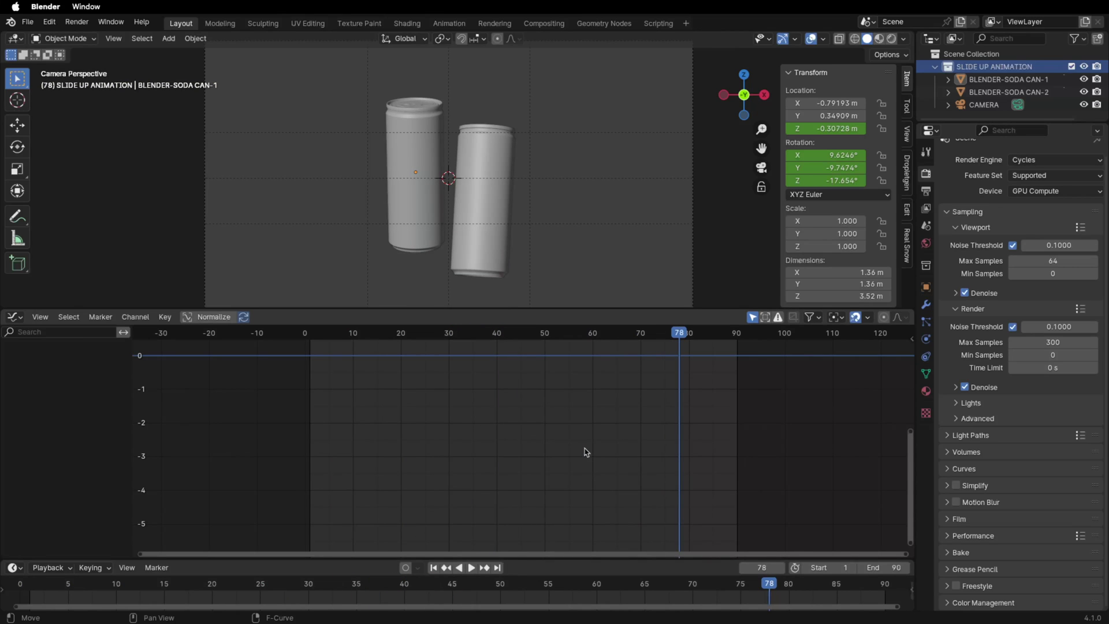
Orbit the view and push the first can further back along Y.
left_click_drag(571, 309, 570, 549)
middle_click_drag(635, 375, 688, 416)
key("shift+Left")
key("space")
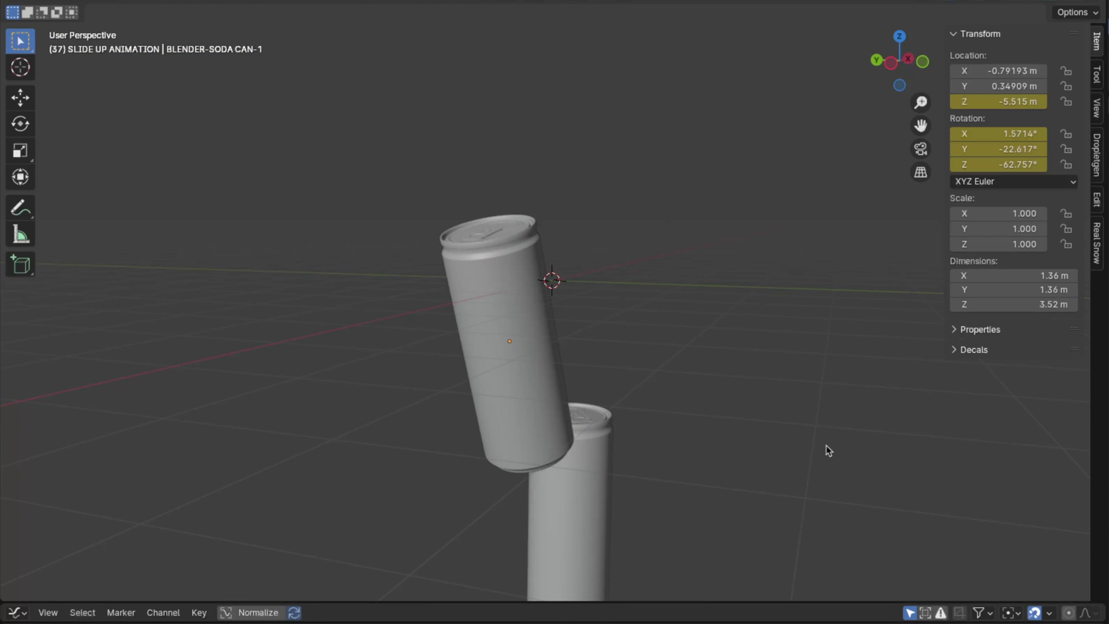
scroll(826, 450, "down", 10)
scroll(826, 445, "up", 10)
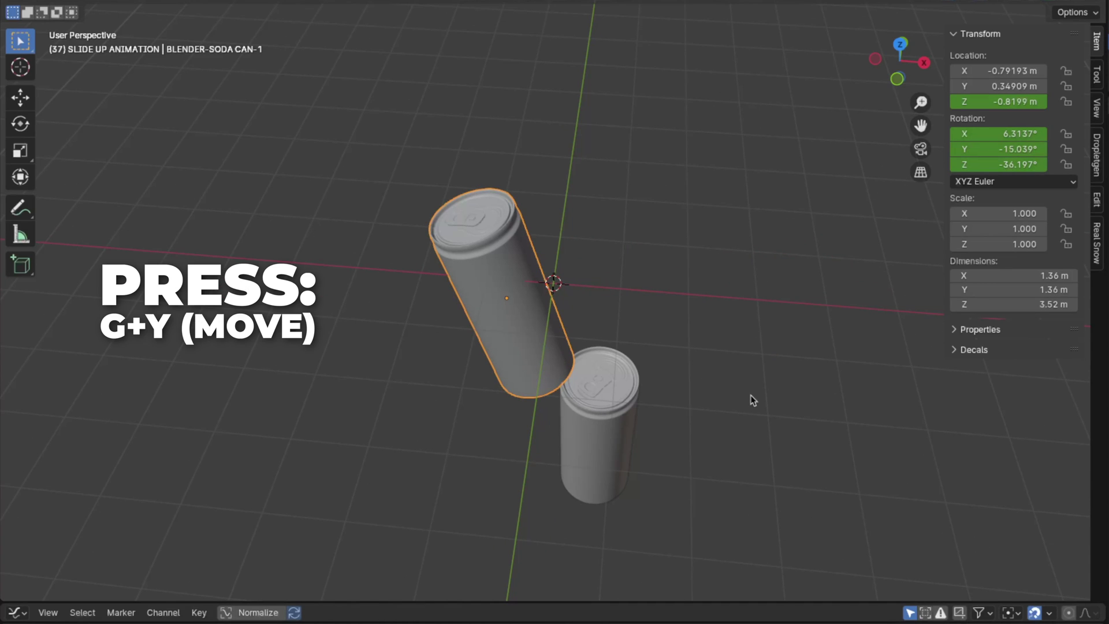
key("g")
key("y")
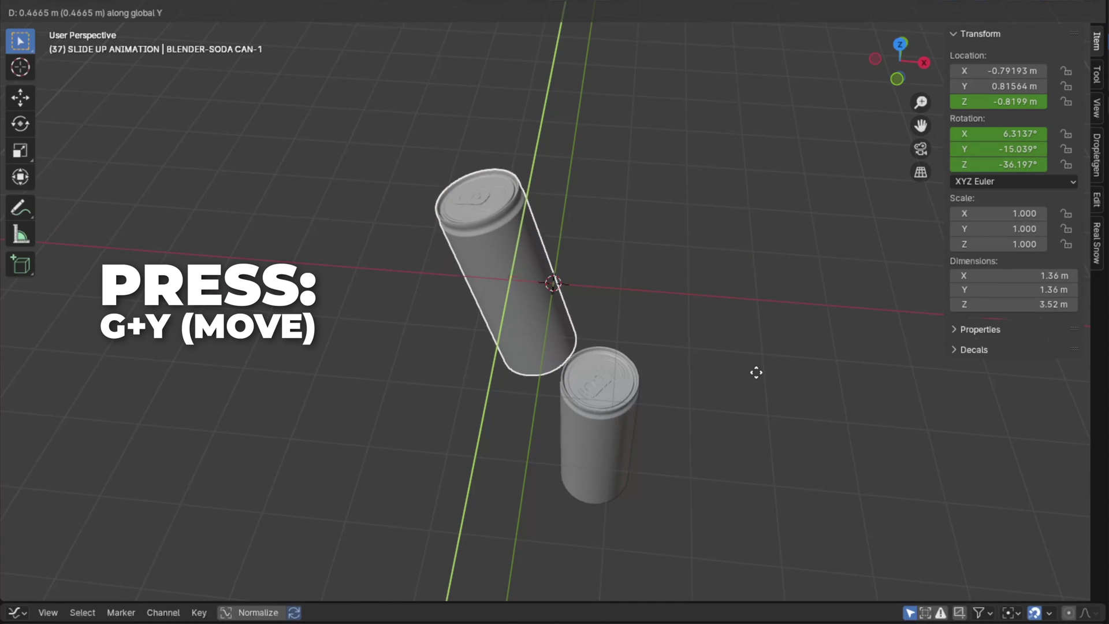
left_click(761, 341)
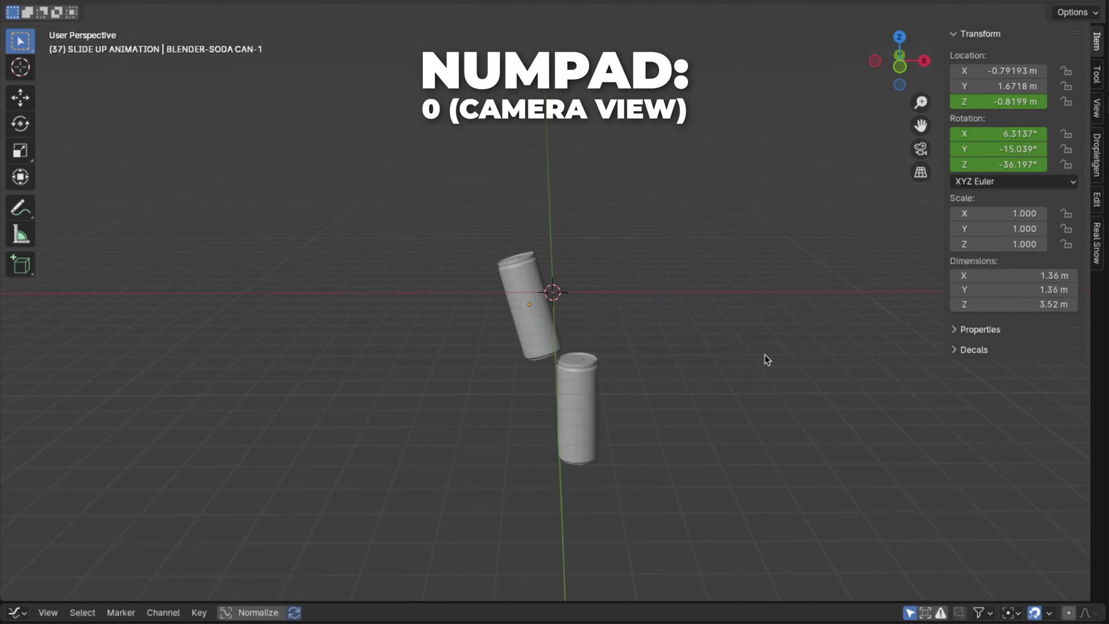
key("KP_0")
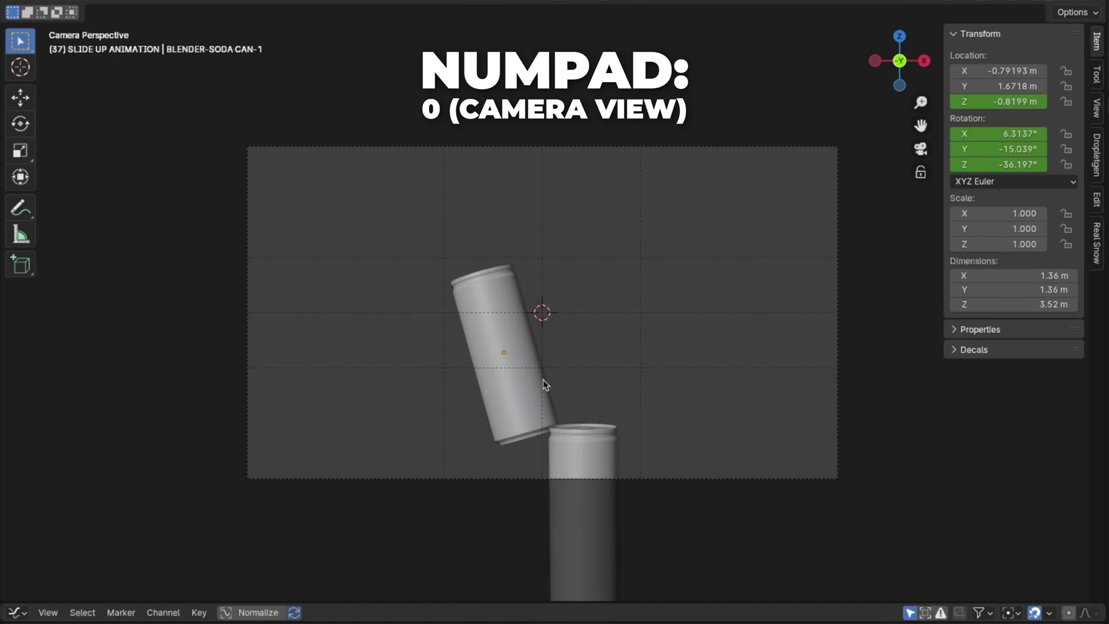
Slide the left can left along X and move the right can to X 0.943 m.
left_click(539, 414)
key("g")
key("x")
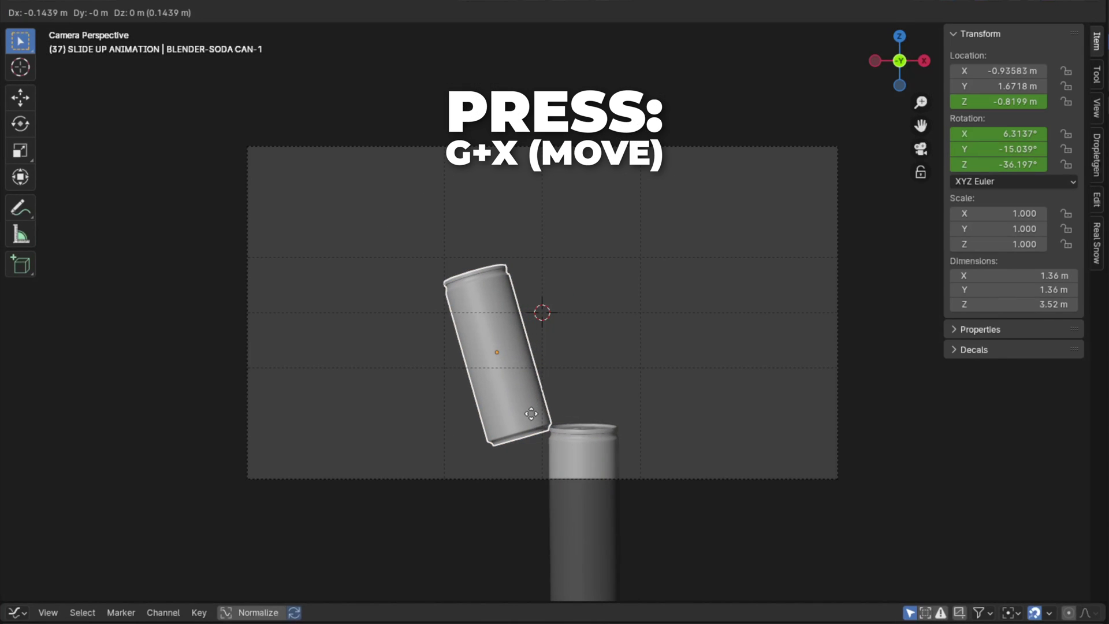
left_click(587, 449)
left_click(601, 448)
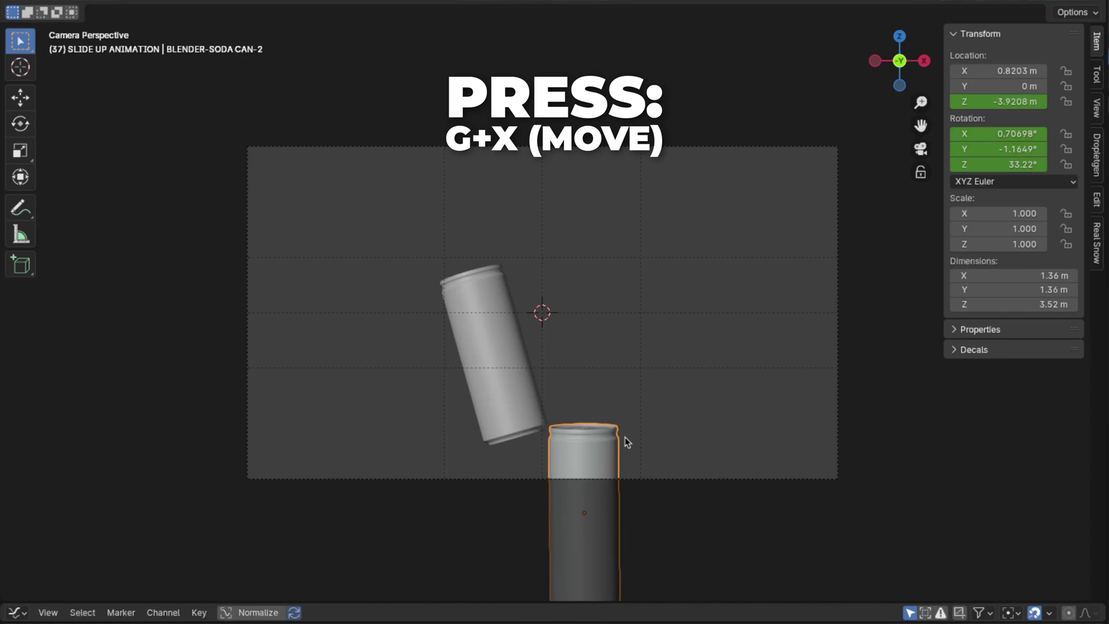
key("g")
left_click(656, 431)
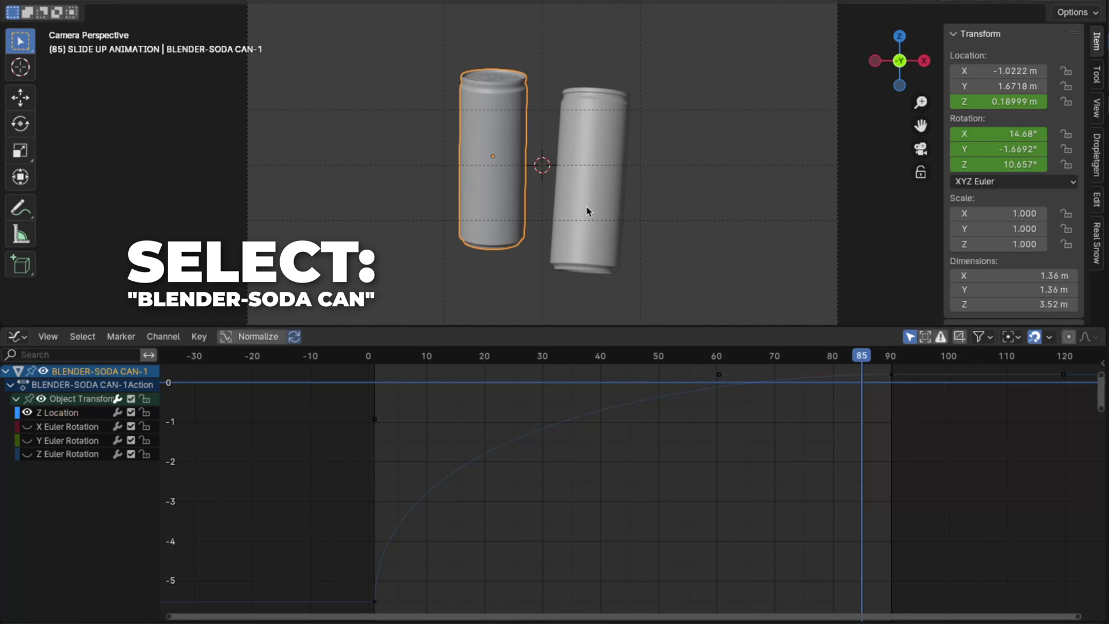
Hide CAN-2's rotation curves and raise its first Z Location key's right handle for a fast ease-out.
left_click(587, 208)
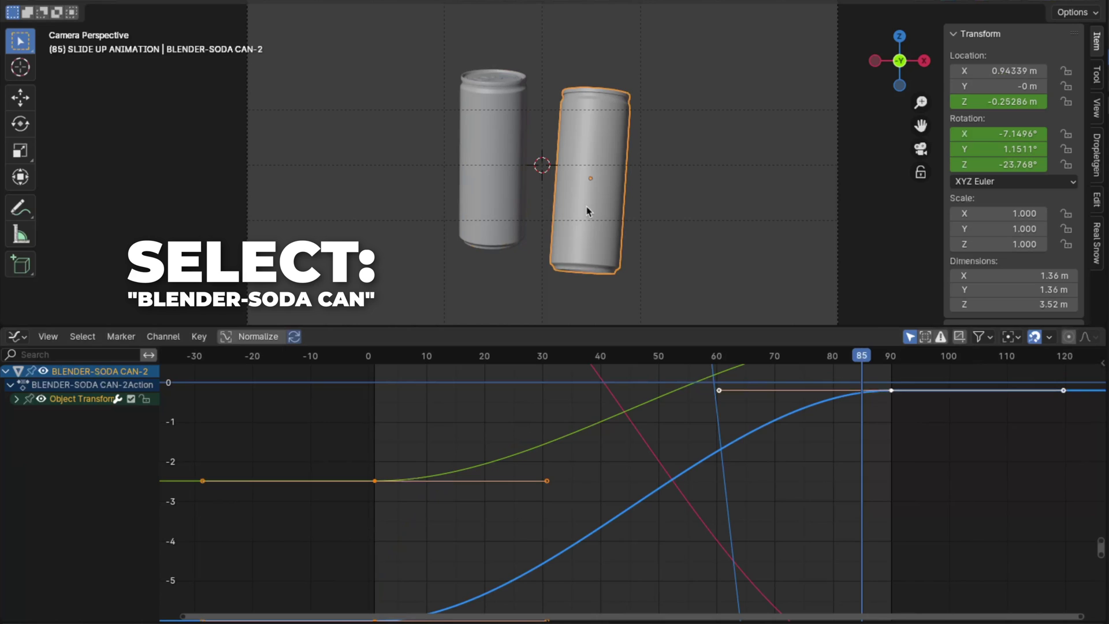
left_click(17, 400)
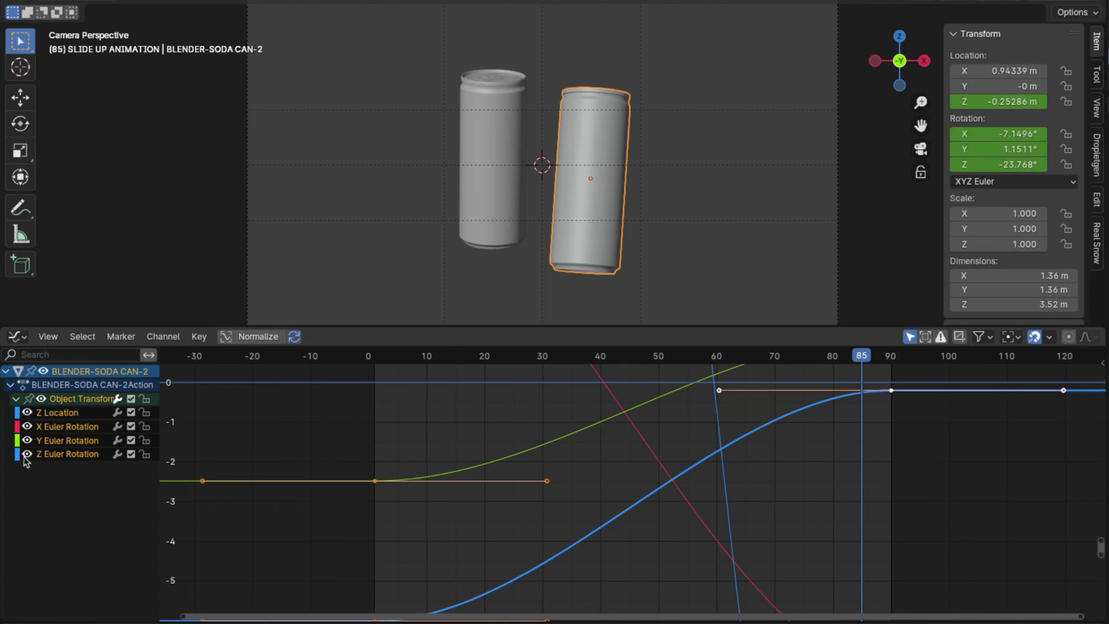
left_click_drag(28, 428, 31, 464)
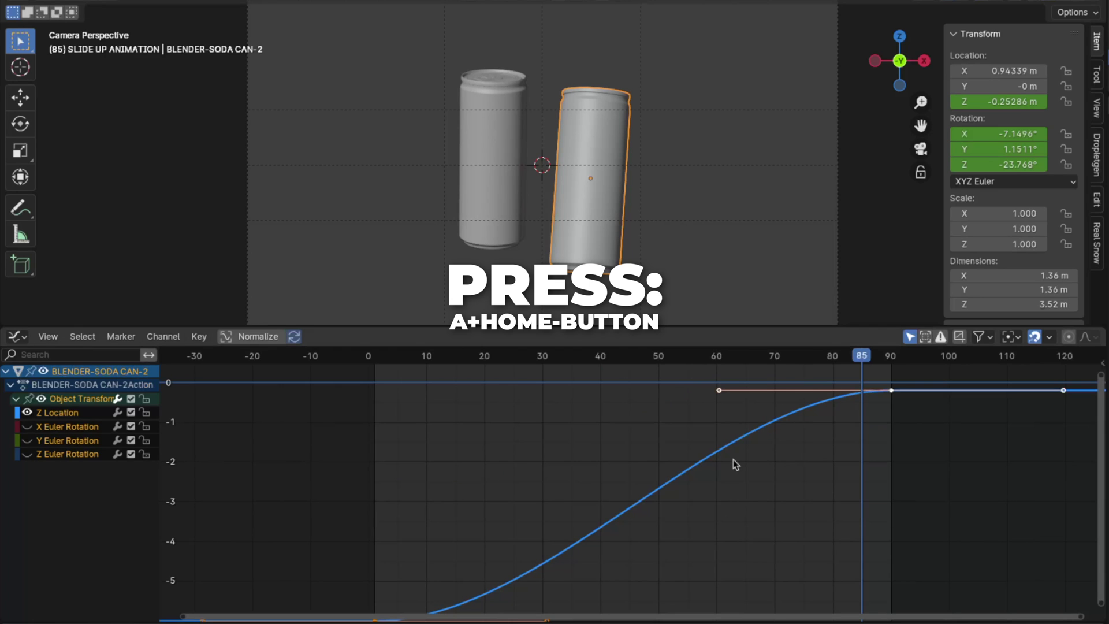
key("Home")
left_click(619, 580)
left_click_drag(526, 608, 525, 606)
key("g")
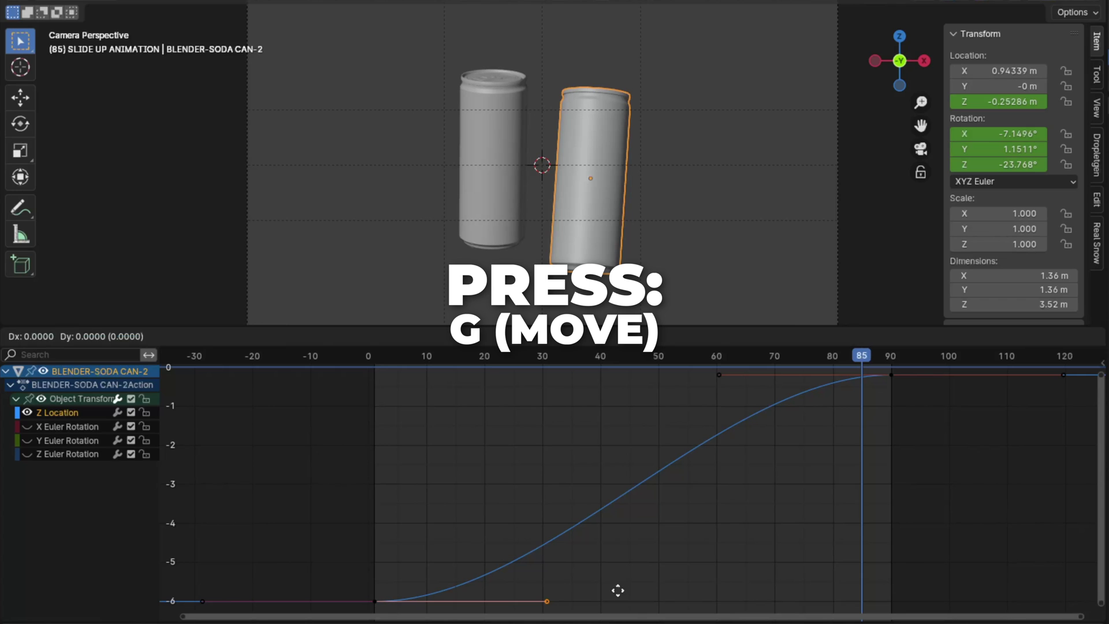
left_click(436, 409)
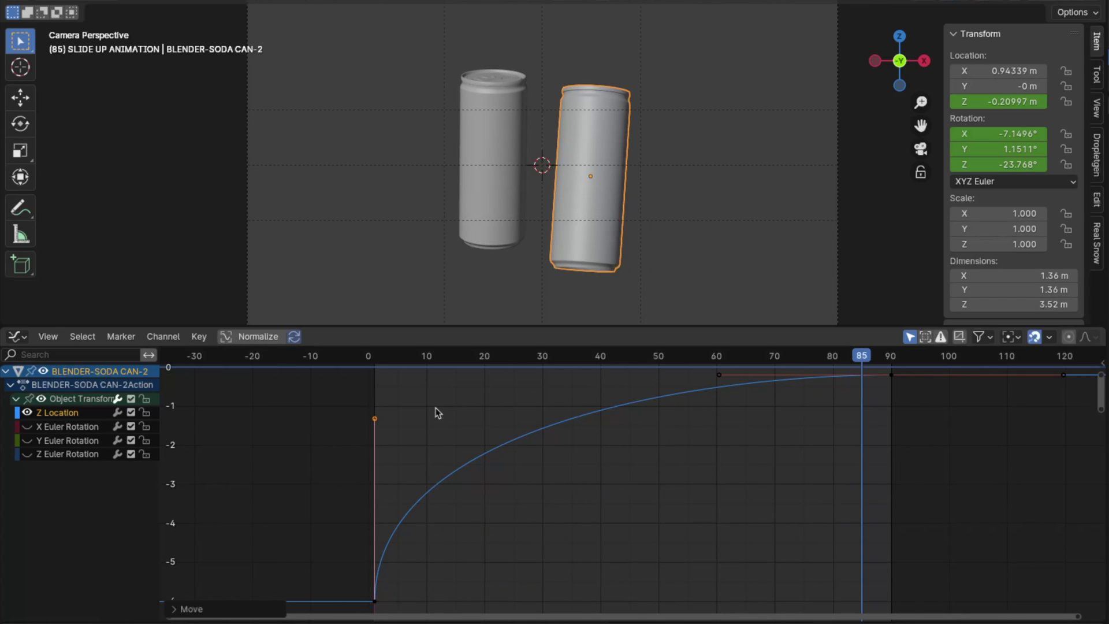
key("space")
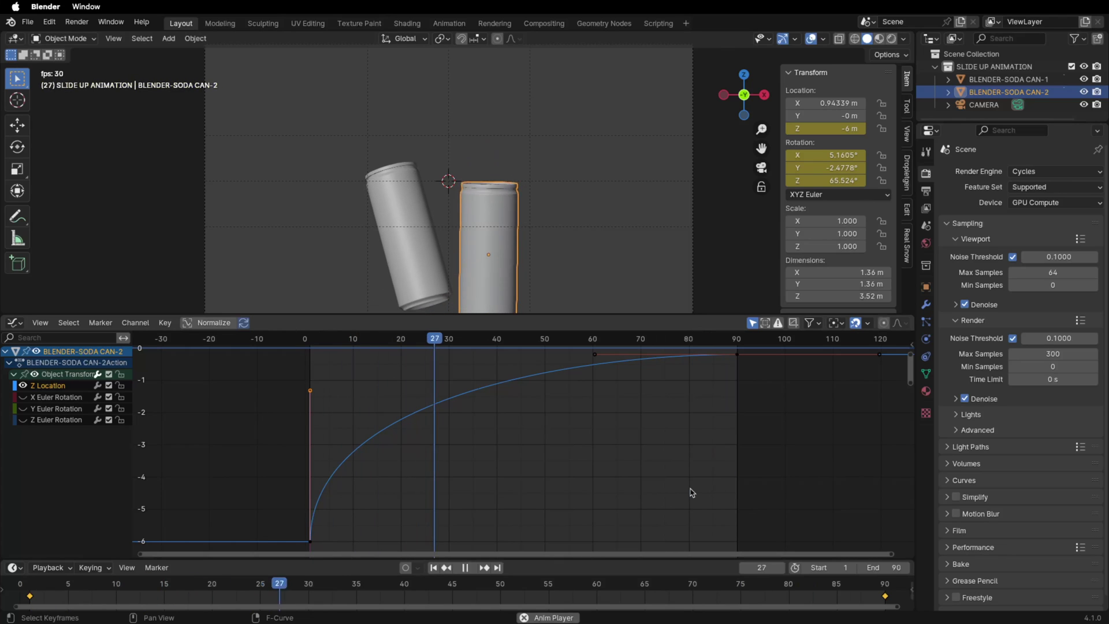
Tilt the right can at frame 1 to about X 10.31°, Y -13.38°, Z 64.24°, replaying in camera view.
key("space")
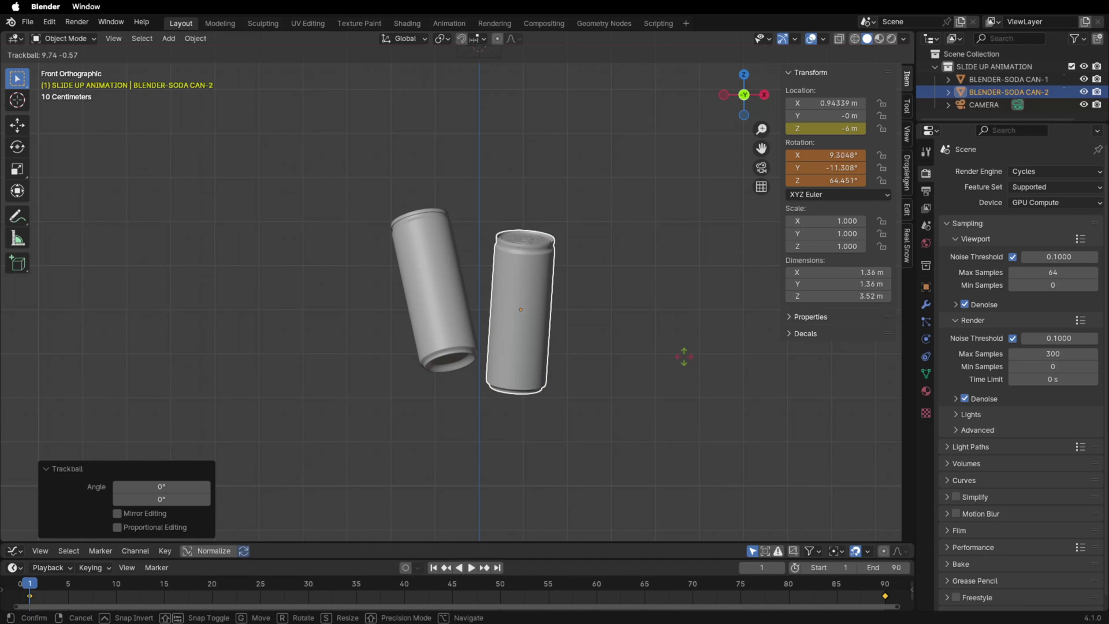
left_click(894, 170)
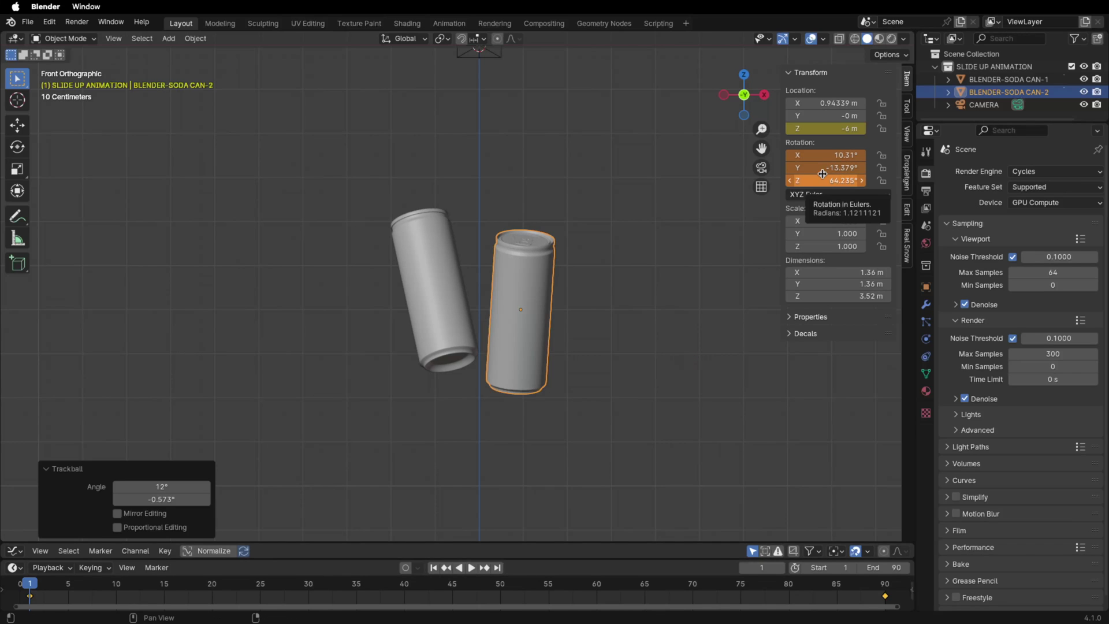
key("KP_0")
key("space")
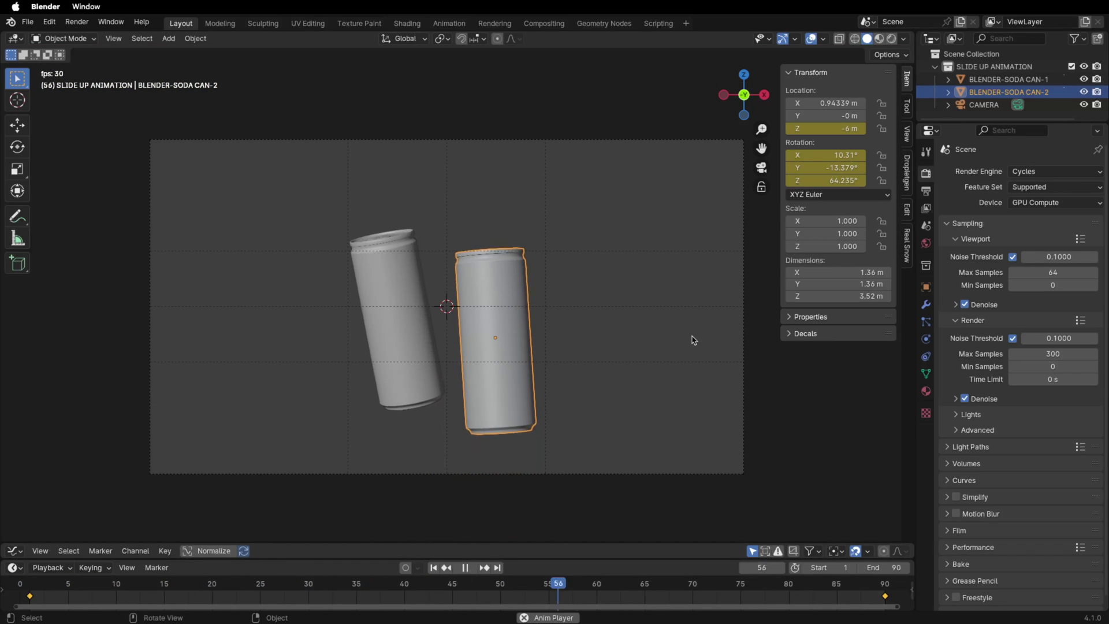